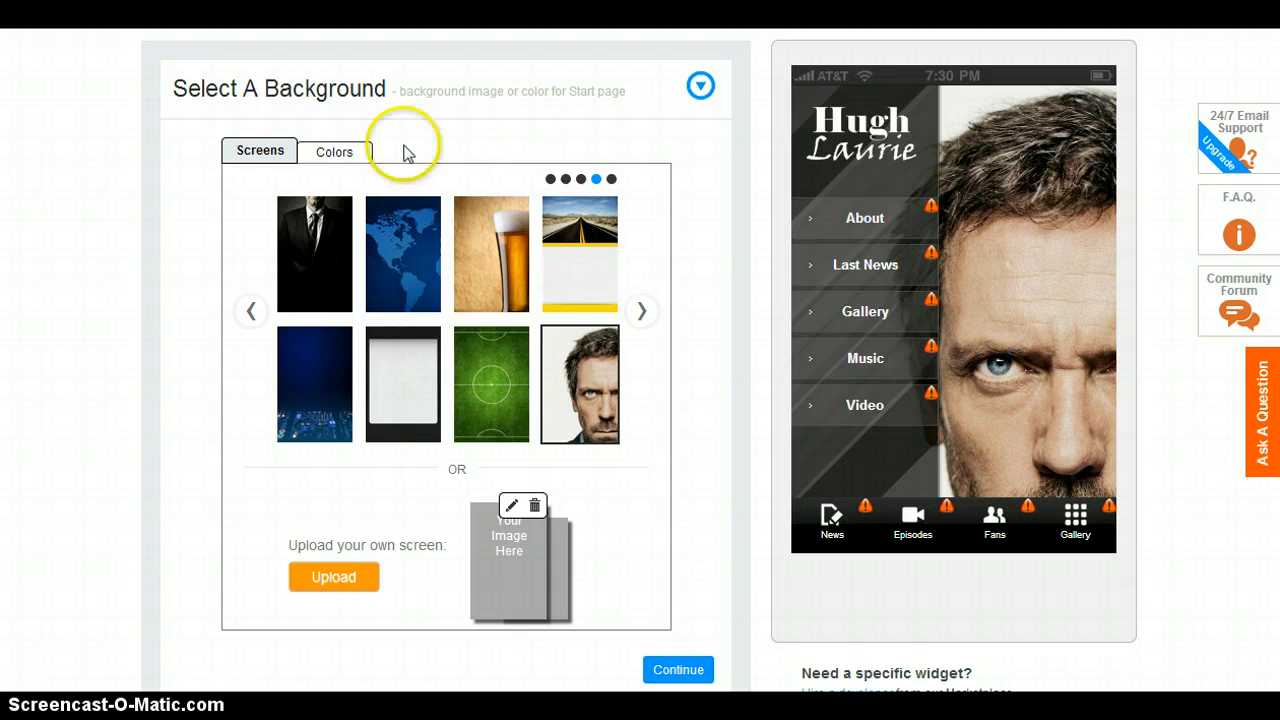
Try solid colours for the start page background, applying green and picking purple from the brighter shades.
{"action": "left_click", "coordinate": [336, 155]}
{"action": "left_click", "coordinate": [400, 262]}
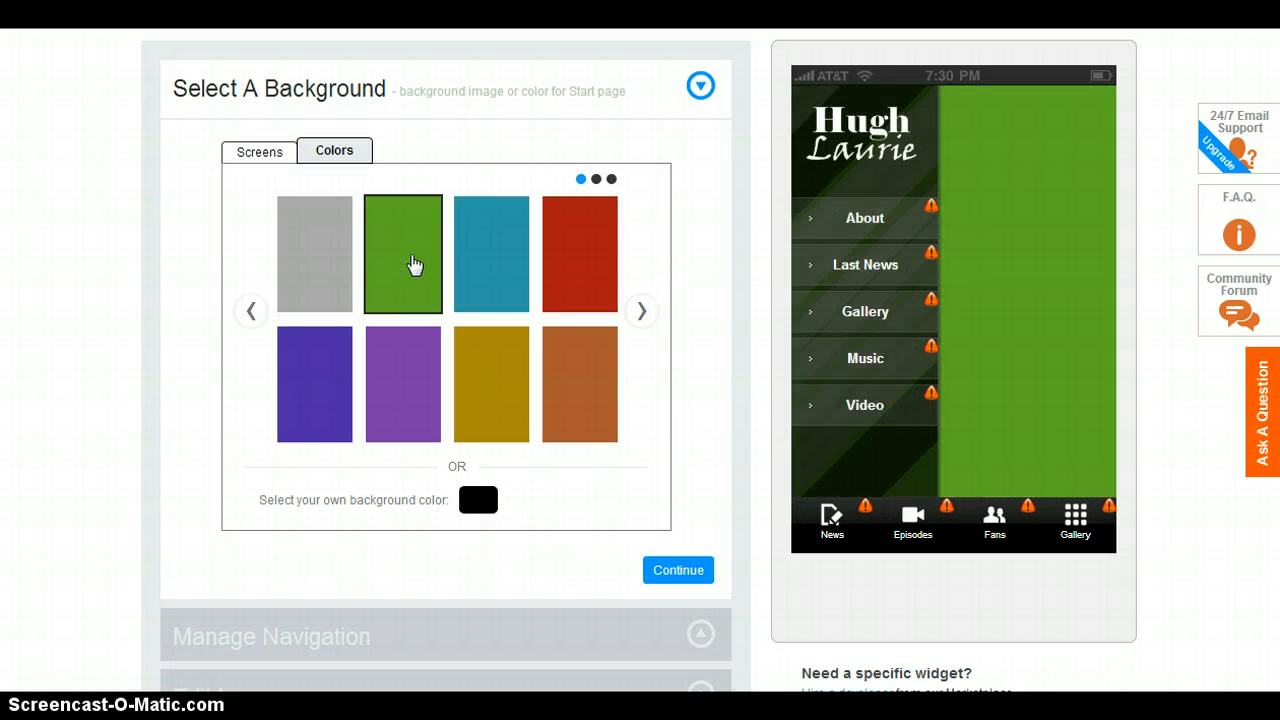
{"action": "left_click", "coordinate": [641, 316]}
{"action": "left_click", "coordinate": [643, 316]}
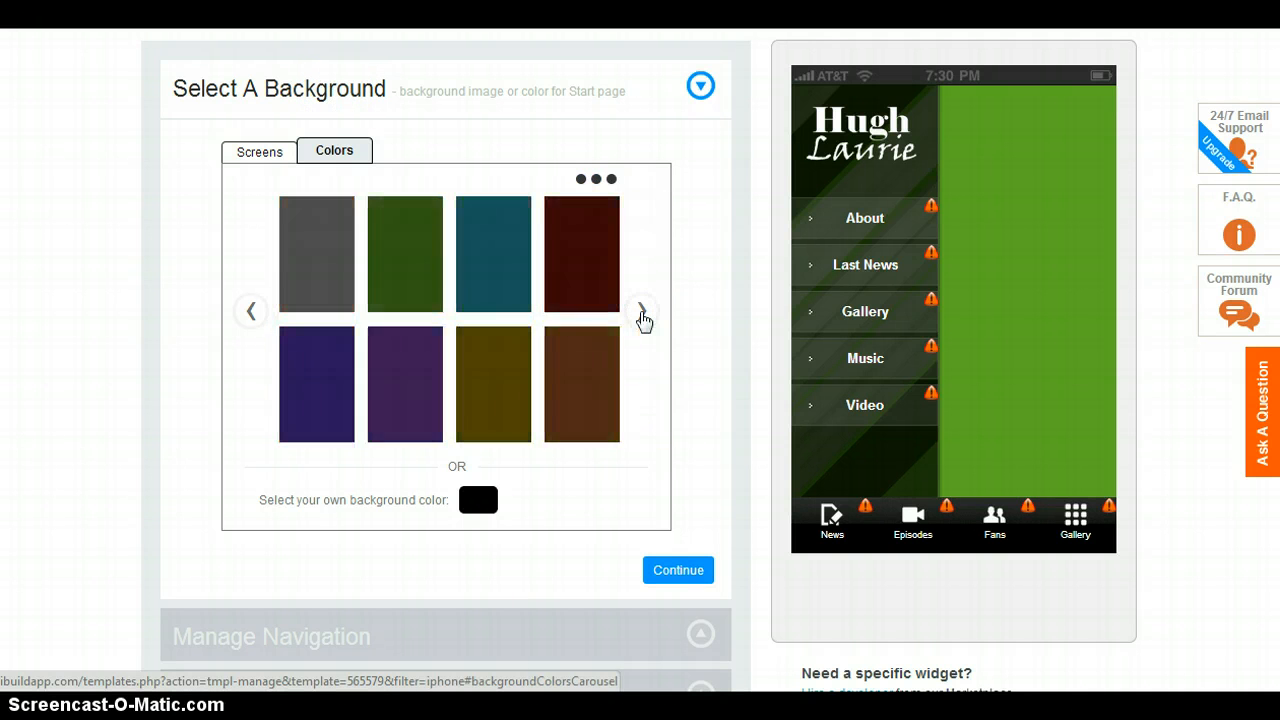
{"action": "left_click", "coordinate": [253, 314]}
{"action": "left_click", "coordinate": [388, 397]}
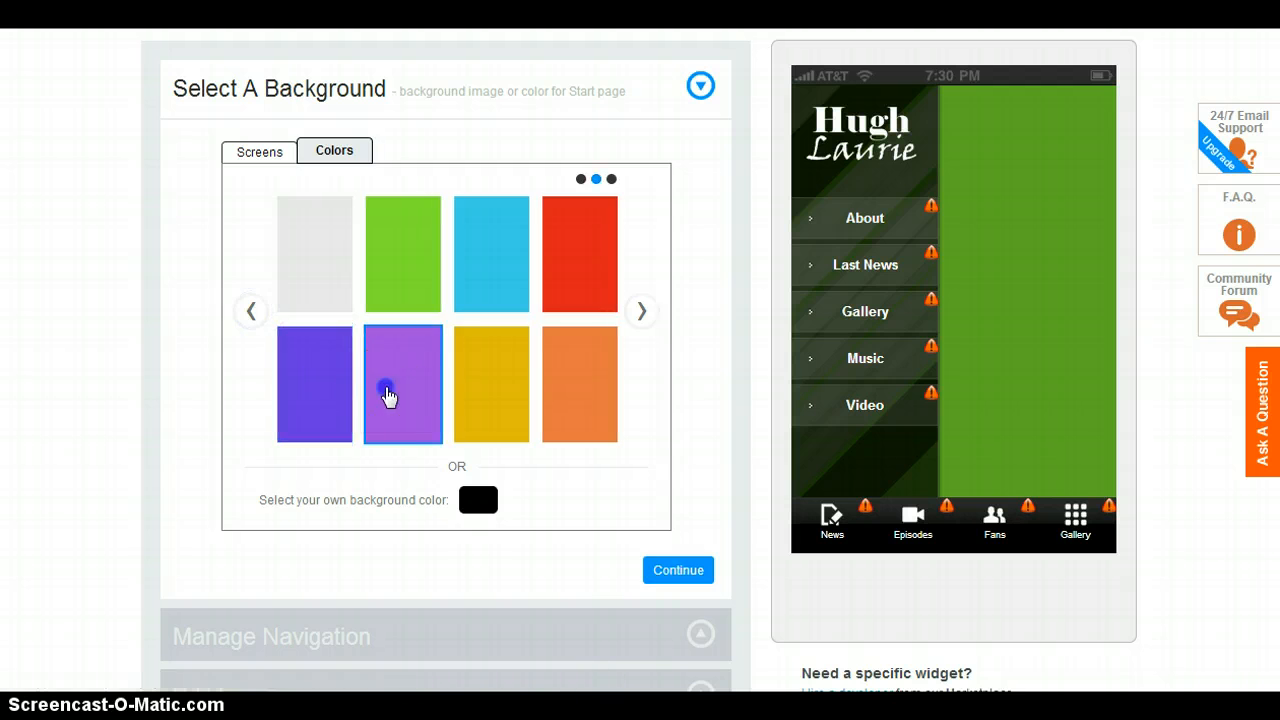
Return to the image backgrounds, preview the dark suit image and apply the green football pitch image.
{"action": "left_click", "coordinate": [280, 156]}
{"action": "left_click", "coordinate": [338, 228]}
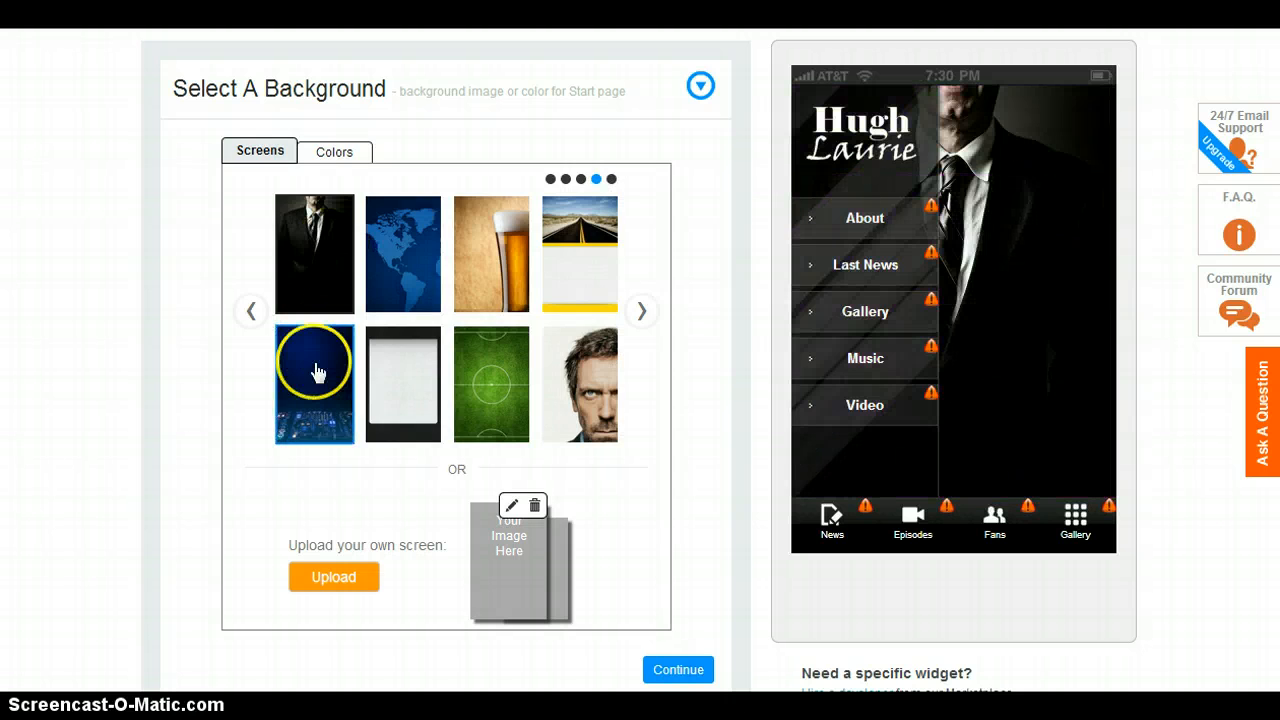
{"action": "left_click", "coordinate": [501, 388]}
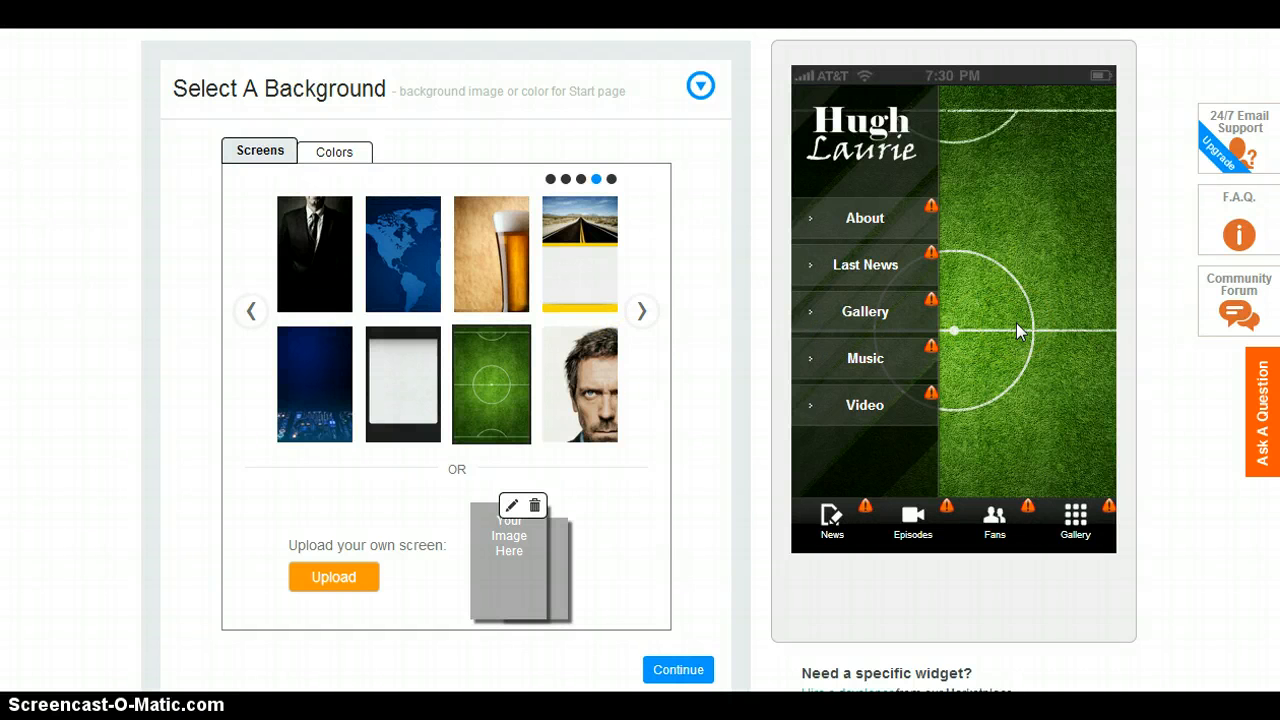
Check the iPhone screen sizes page, switch to the Xara drawing and move the black star artwork to the right of the page.
{"action": "scroll", "coordinate": [995, 350], "scroll_direction": "up", "scroll_amount": 1}
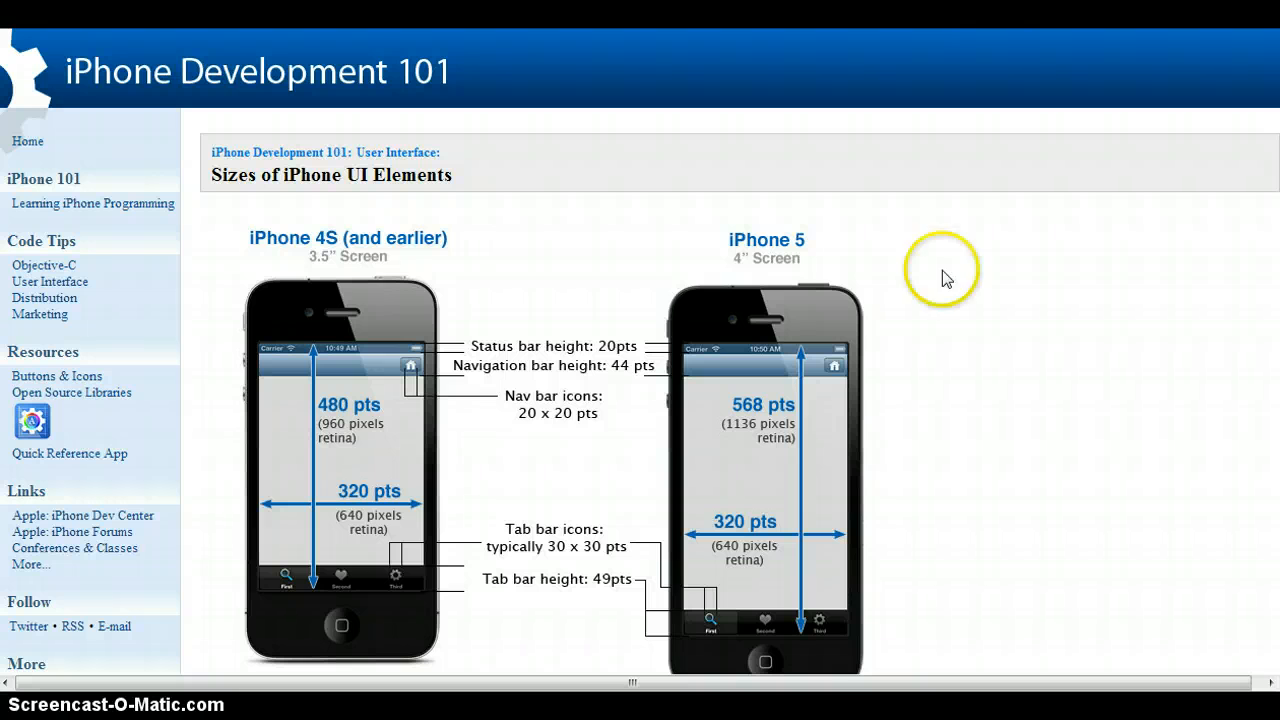
{"action": "scroll", "coordinate": [640, 400], "scroll_direction": "down", "scroll_amount": 1}
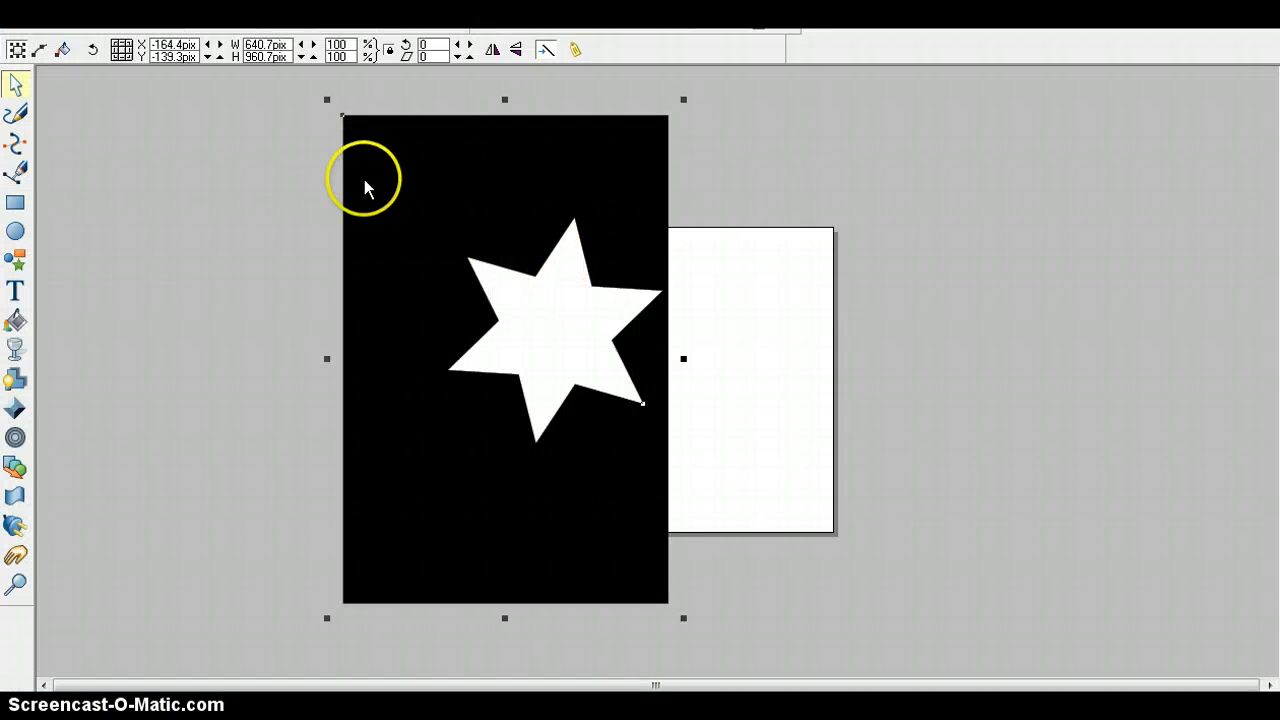
{"action": "left_click_drag", "start_coordinate": [377, 160], "coordinate": [892, 168]}
Draw a rectangle and set its size to 640 pixels wide by 960 pixels high.
{"action": "left_click", "coordinate": [15, 203]}
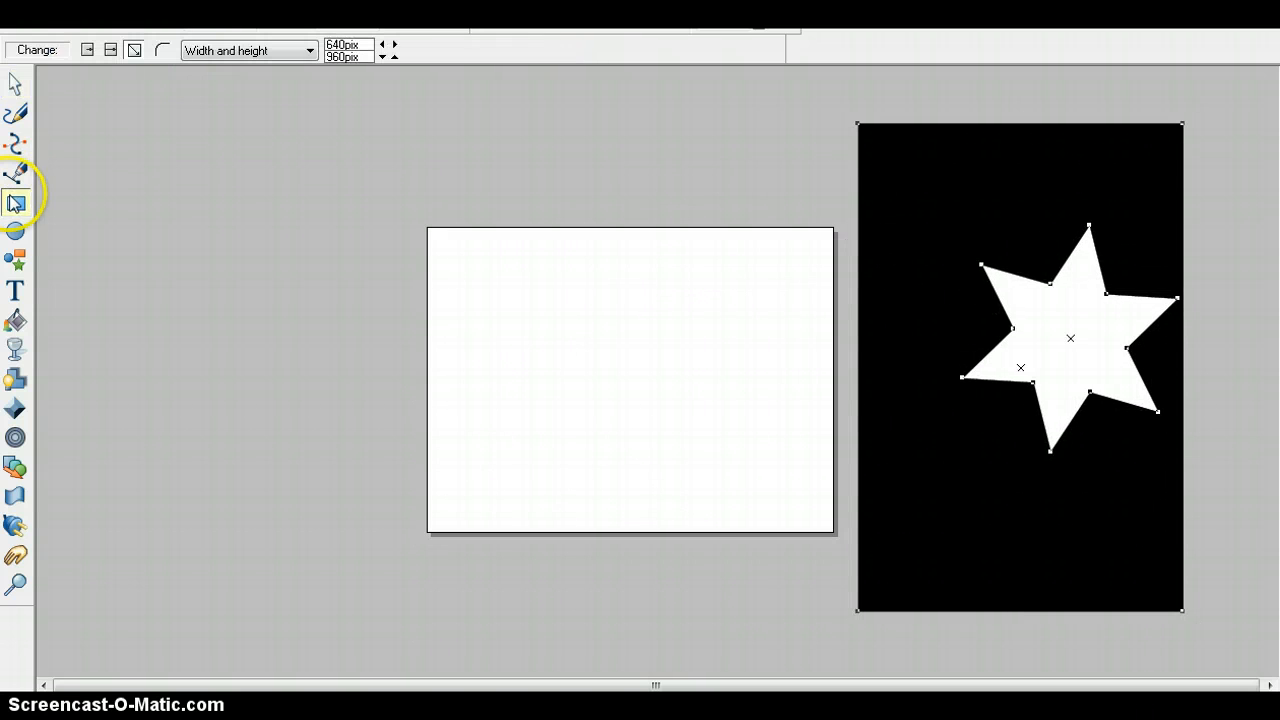
{"action": "left_click_drag", "start_coordinate": [289, 124], "coordinate": [551, 519]}
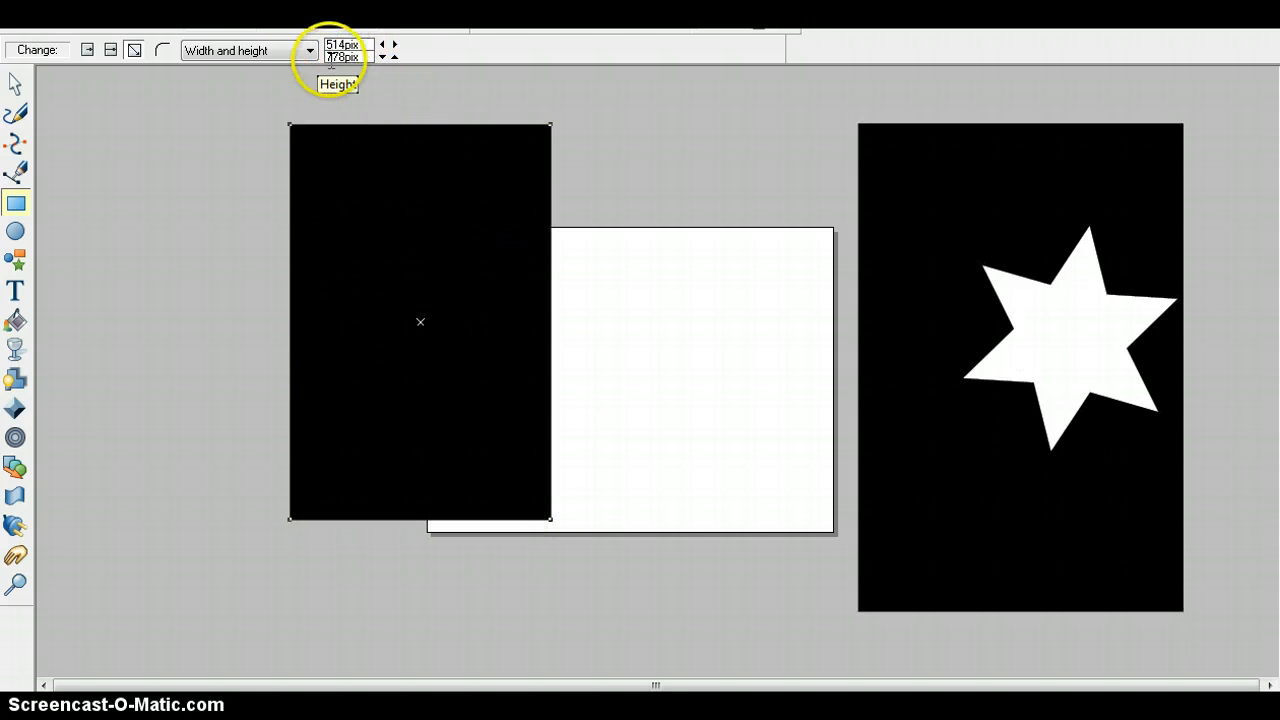
{"action": "left_click", "coordinate": [337, 45]}
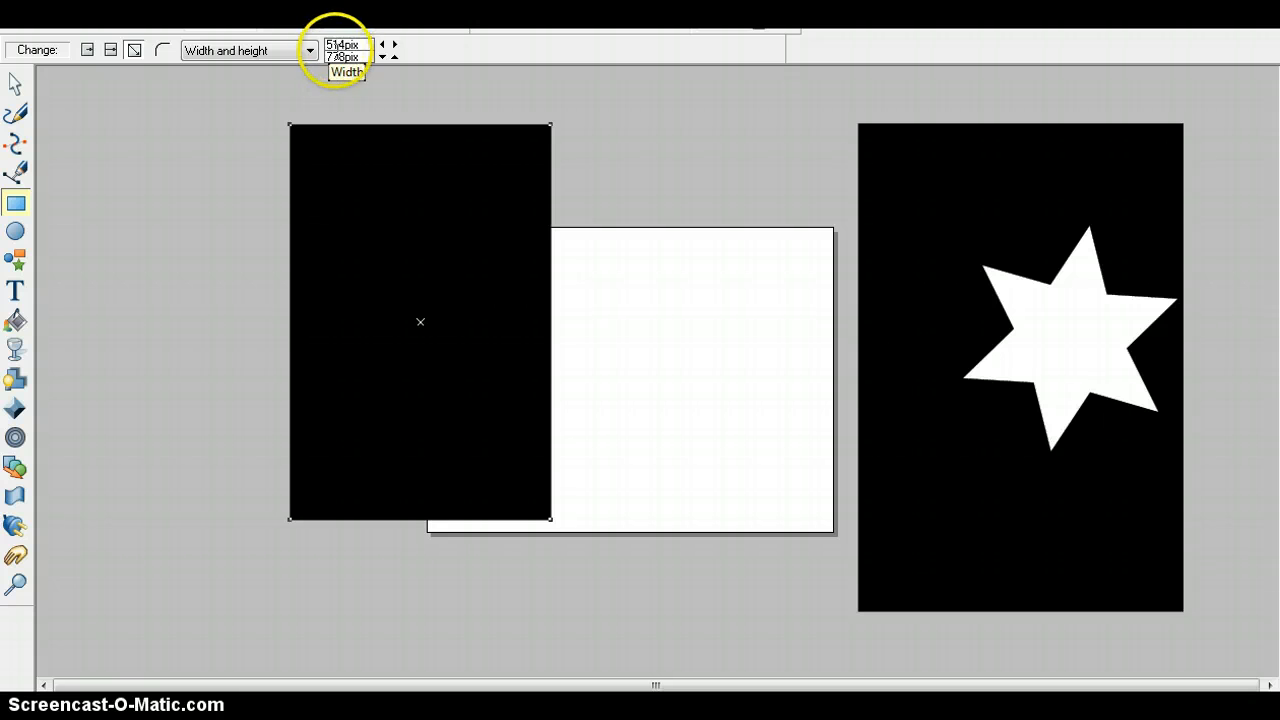
{"action": "left_click_drag", "start_coordinate": [340, 45], "coordinate": [345, 45]}
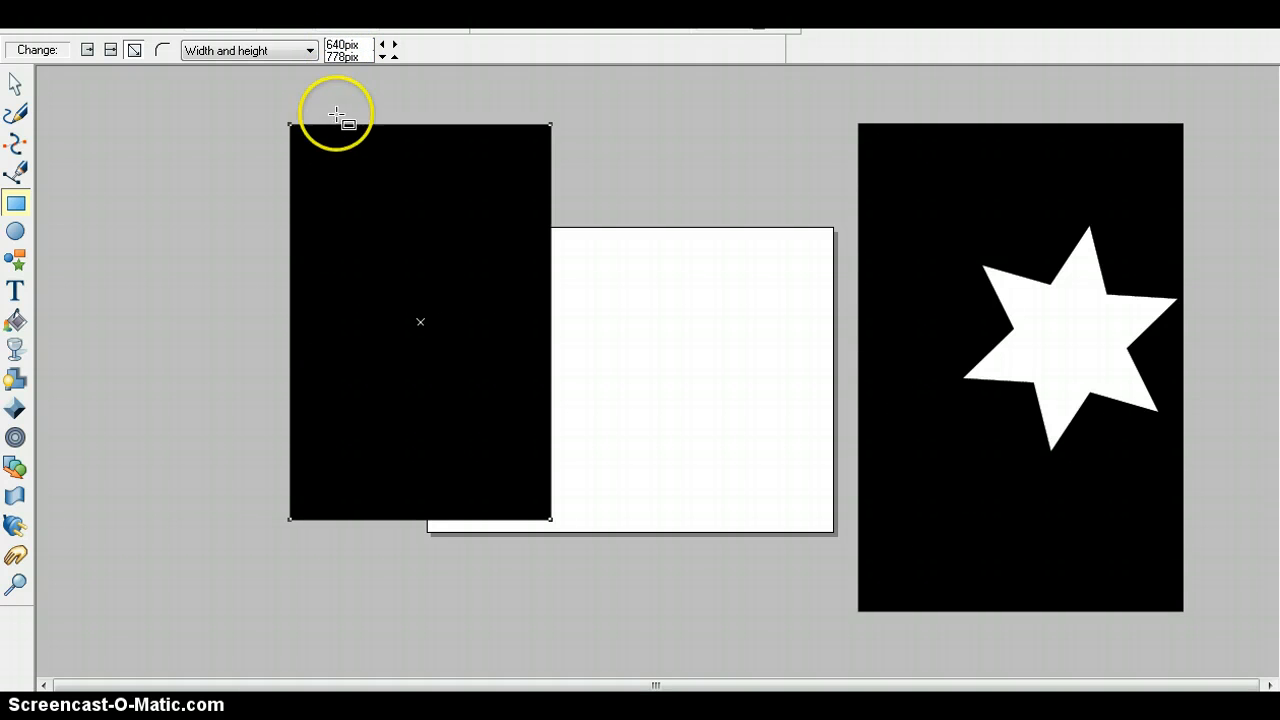
{"action": "left_click", "coordinate": [346, 56]}
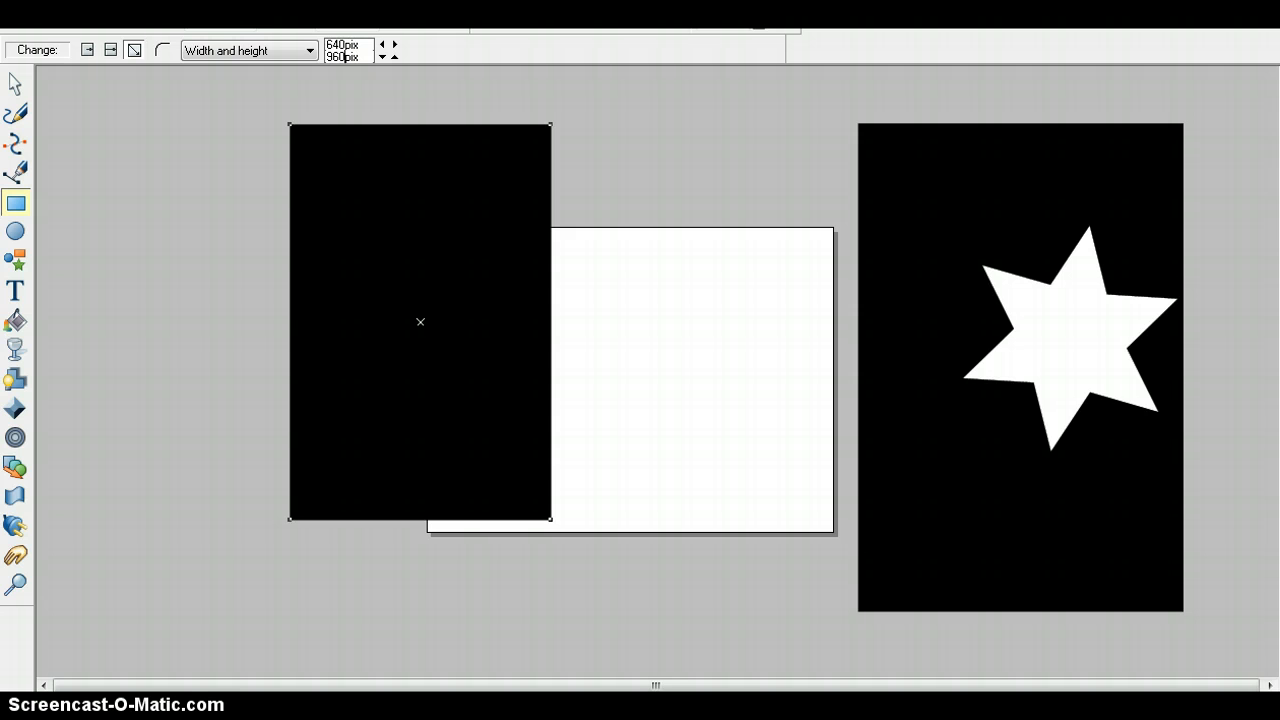
{"action": "key", "text": "Return"}
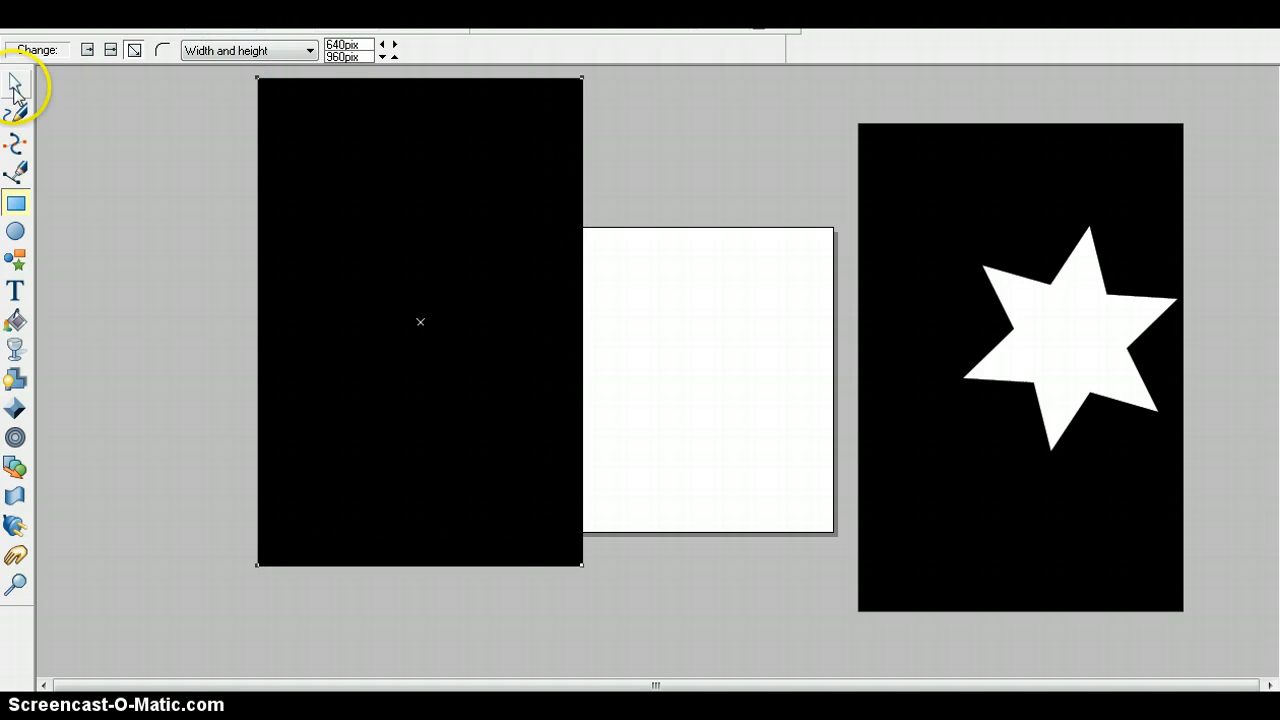
Move the black rectangle slightly right and down and fill it with pink.
{"action": "left_click", "coordinate": [15, 88]}
{"action": "left_click_drag", "start_coordinate": [357, 163], "coordinate": [400, 188]}
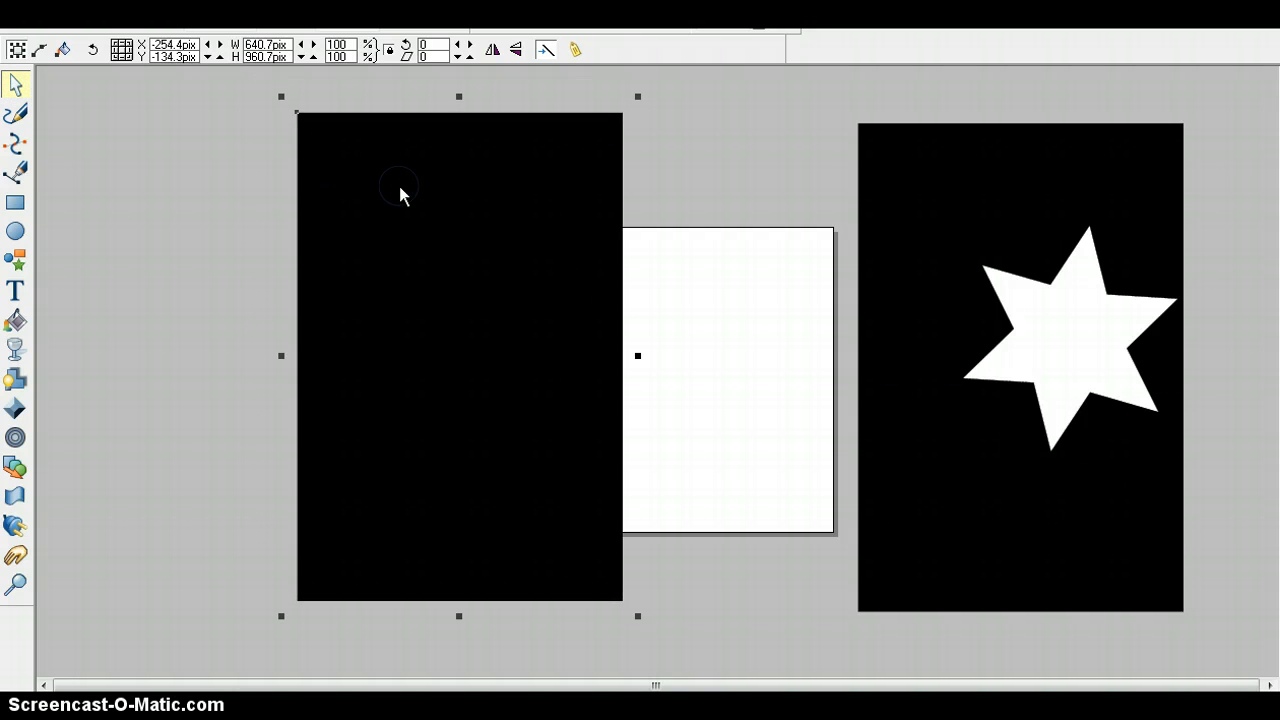
{"action": "left_click", "coordinate": [334, 594]}
{"action": "left_click", "coordinate": [534, 293]}
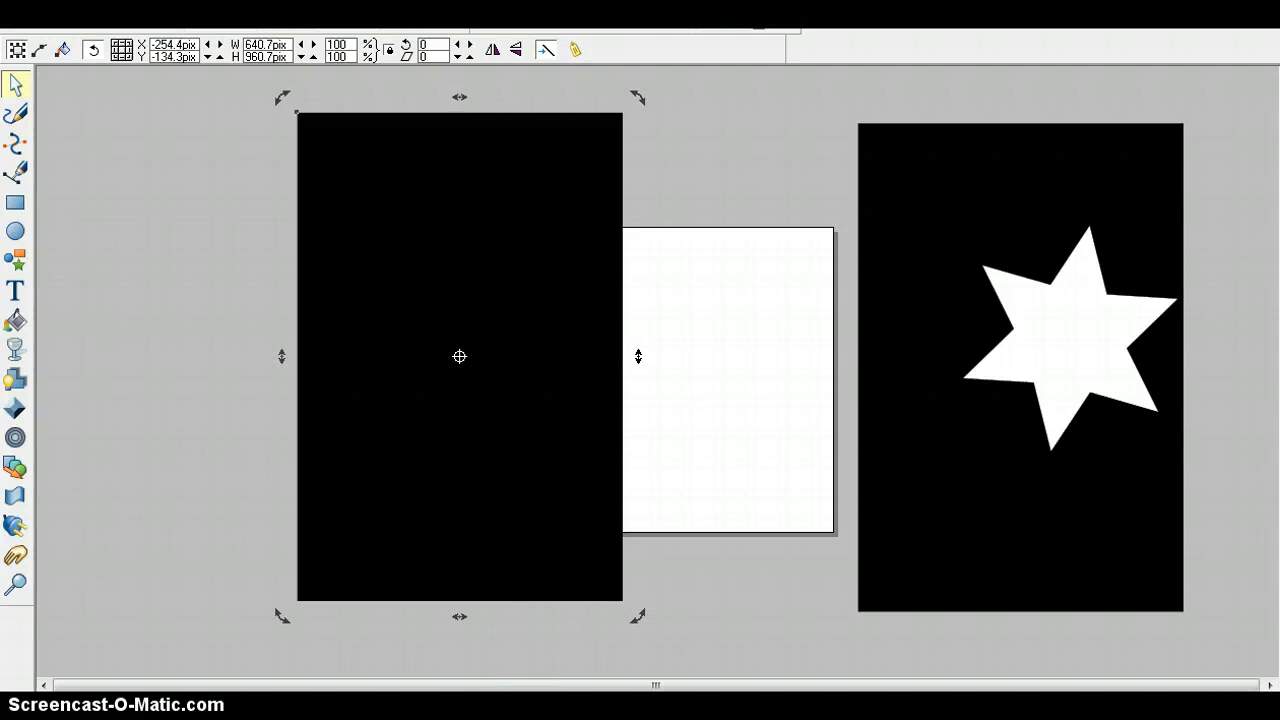
{"action": "left_click", "coordinate": [485, 700]}
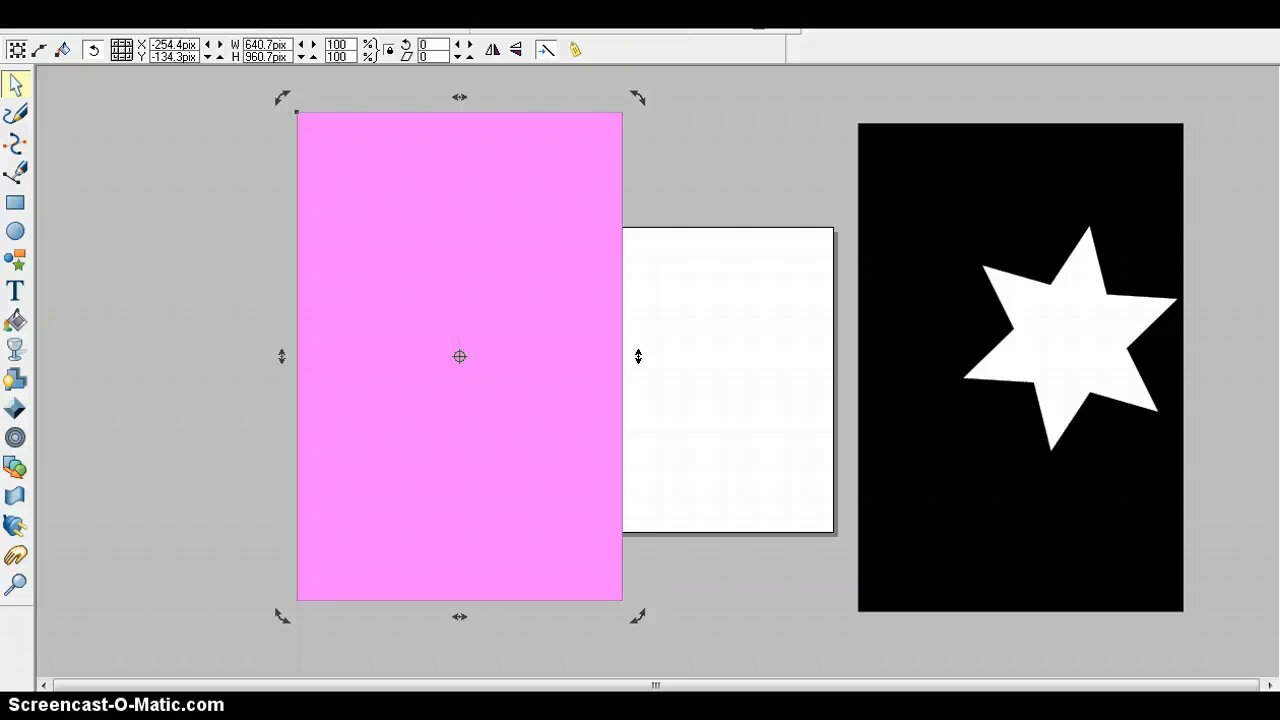
Draw a dark purple six-pointed star, shrink it to about 530 by 551 px and place it inside the pink rectangle.
{"action": "left_click", "coordinate": [15, 260]}
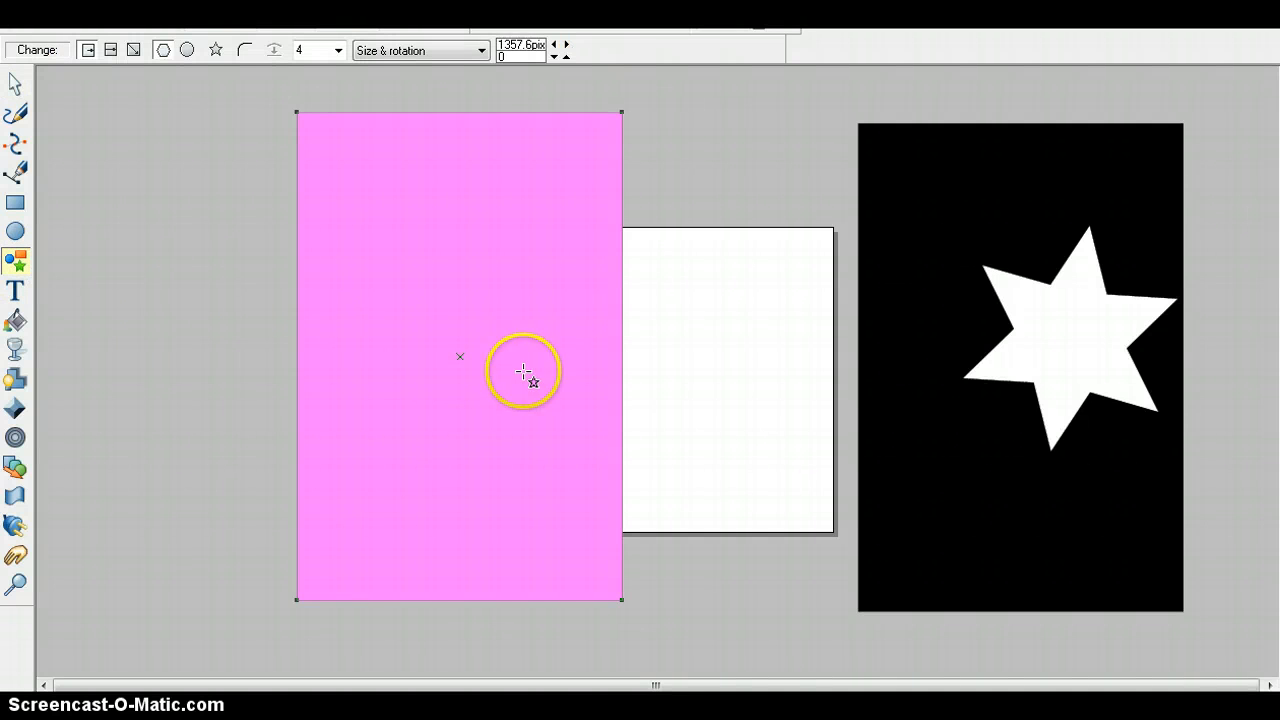
{"action": "left_click_drag", "start_coordinate": [523, 372], "coordinate": [432, 260]}
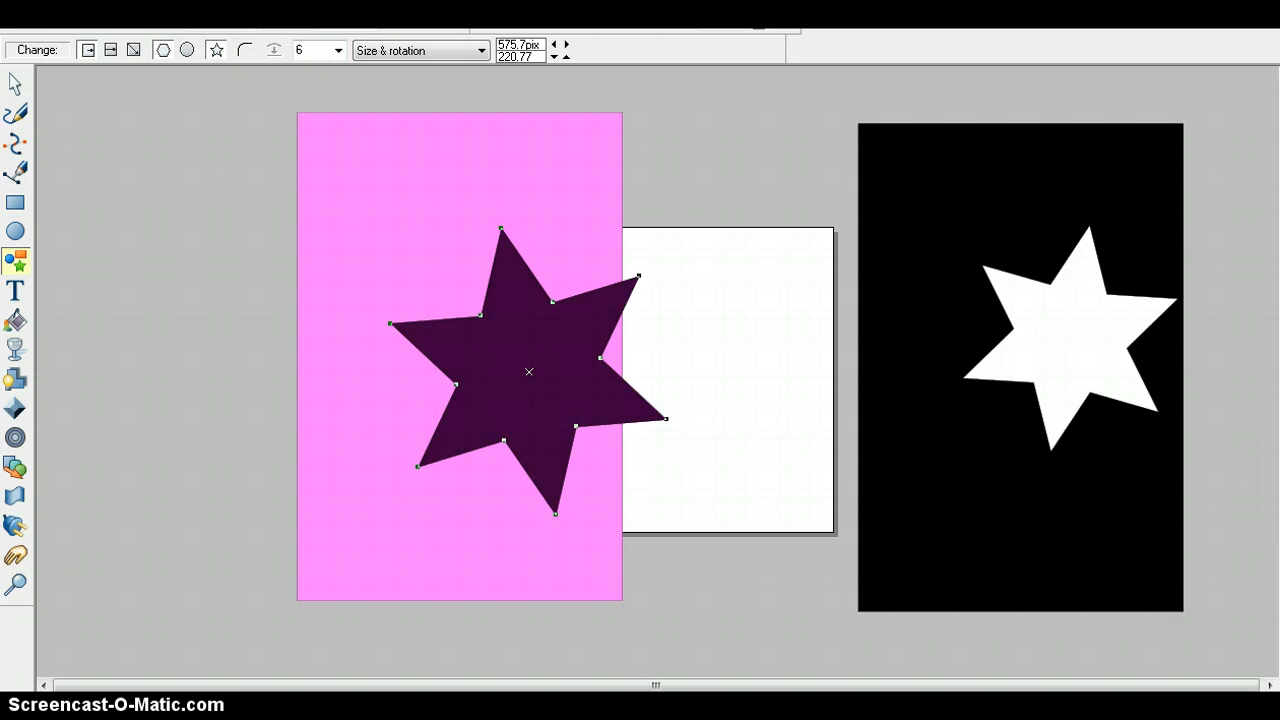
{"action": "left_click", "coordinate": [18, 84]}
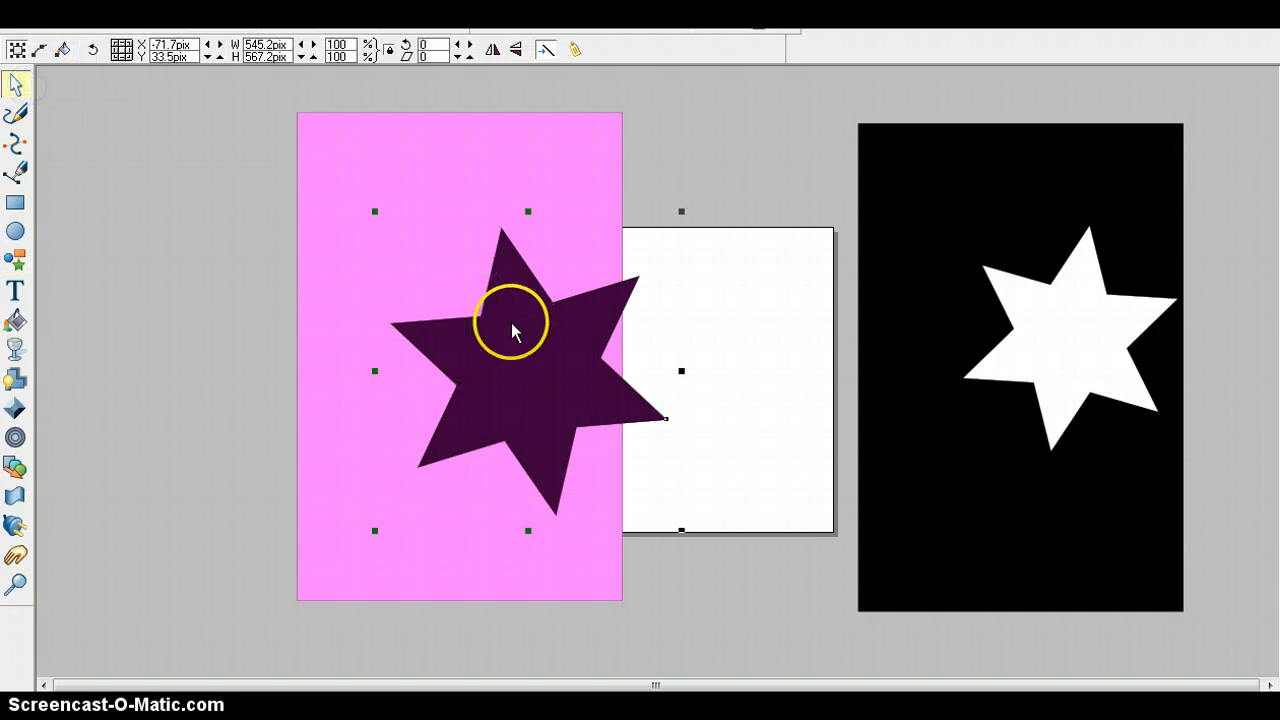
{"action": "left_click_drag", "start_coordinate": [509, 329], "coordinate": [471, 279]}
{"action": "mouse_move", "coordinate": [334, 162]}
{"action": "left_mouse_down"}
{"action": "mouse_move", "coordinate": [309, 149]}
{"action": "mouse_move", "coordinate": [354, 174]}
{"action": "left_mouse_up"}
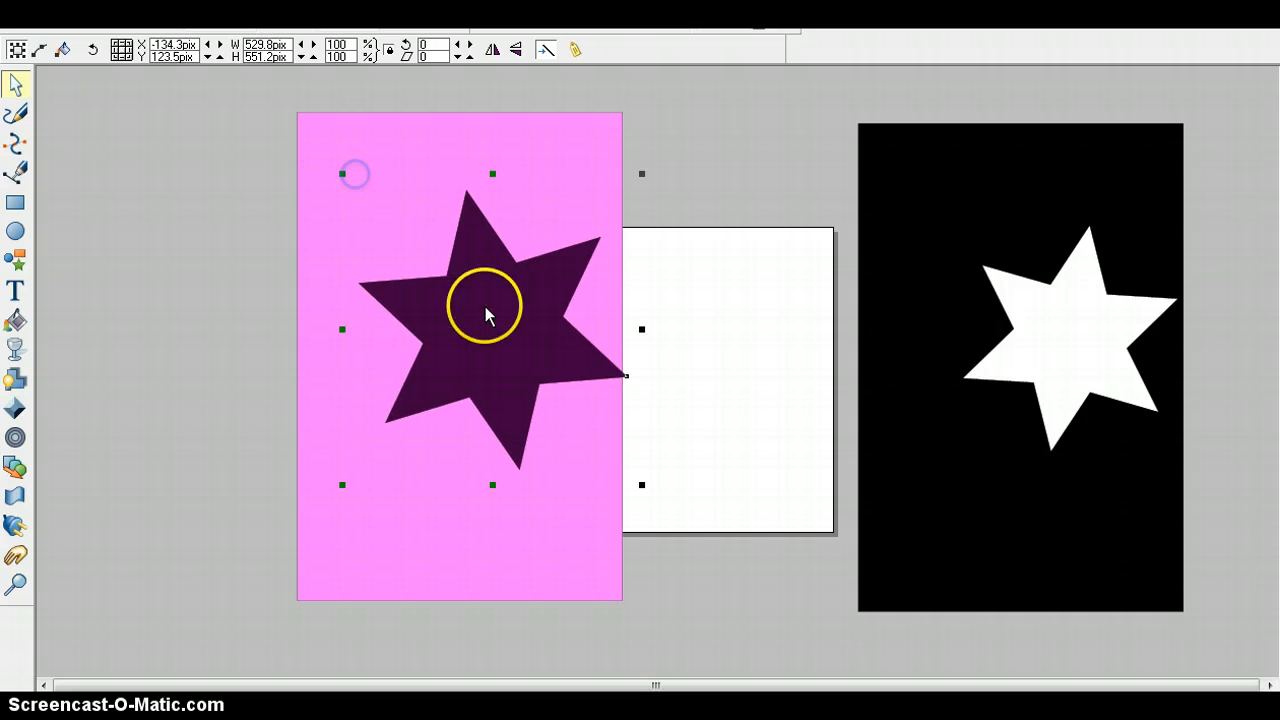
{"action": "left_click_drag", "start_coordinate": [486, 314], "coordinate": [490, 342]}
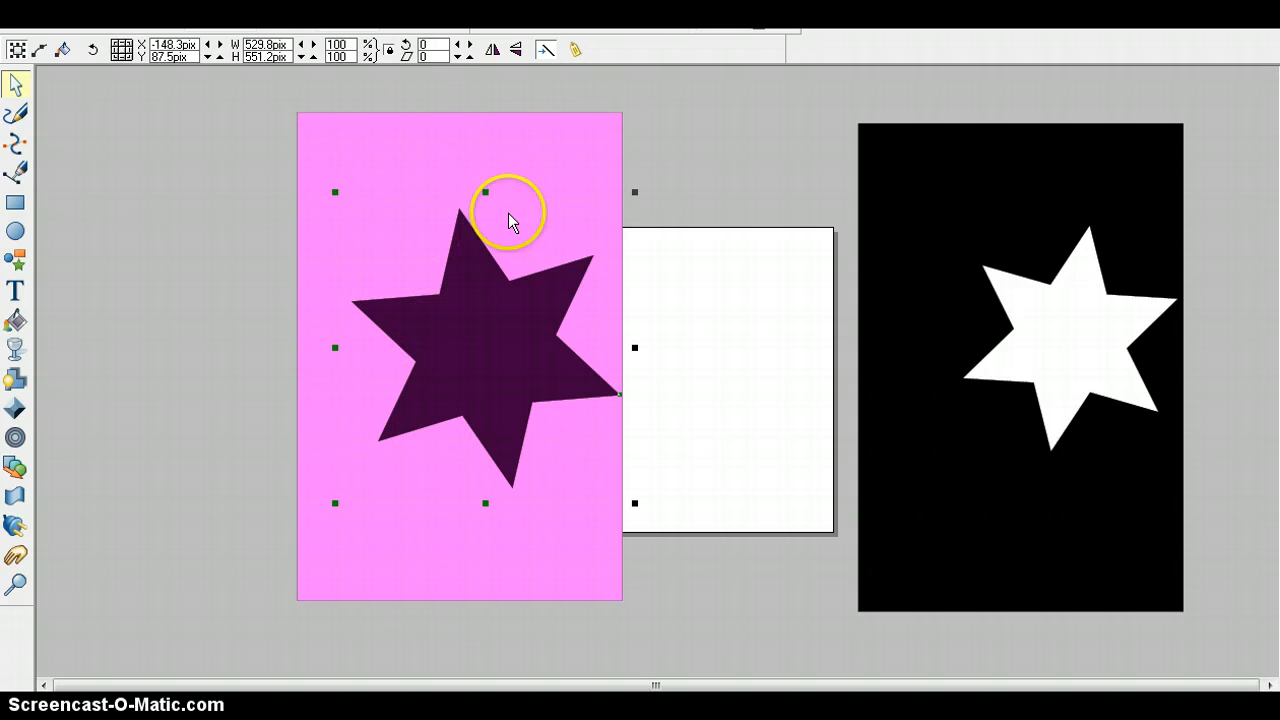
Apply a flat outer bevel to the dark purple star using the Bevel tool.
{"action": "left_click", "coordinate": [16, 292]}
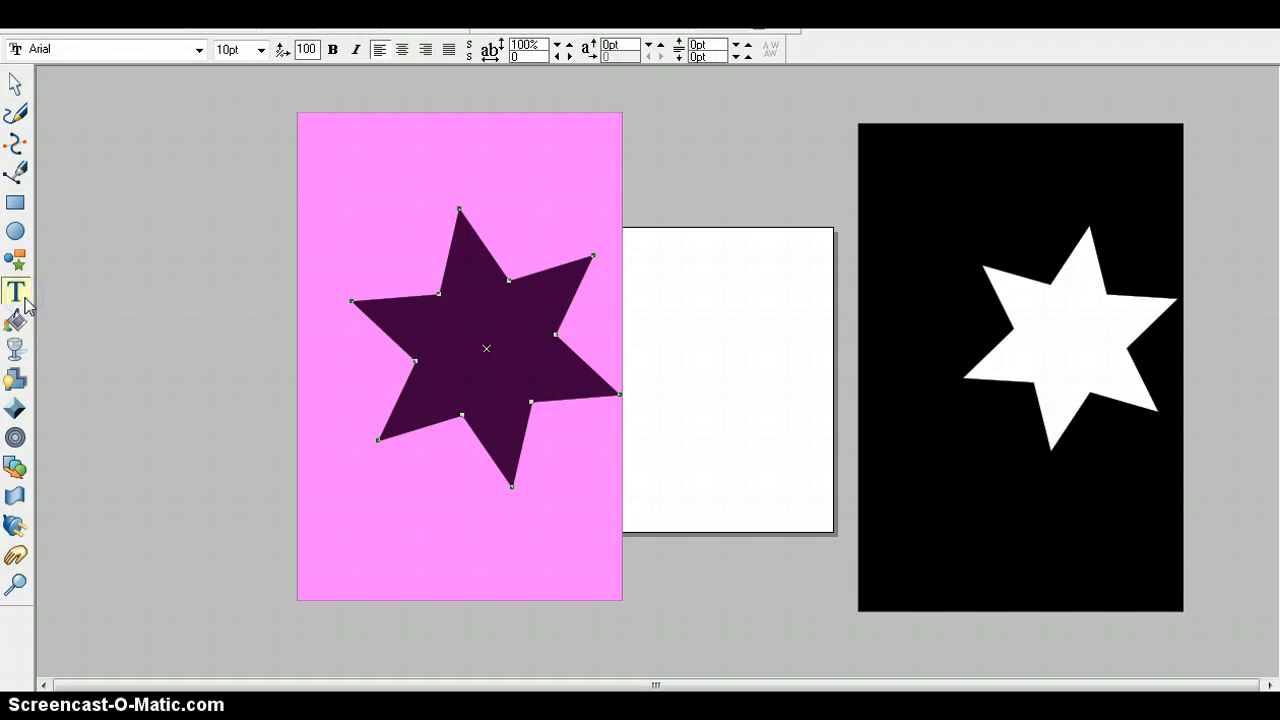
{"action": "left_click", "coordinate": [481, 163]}
{"action": "left_click", "coordinate": [15, 406]}
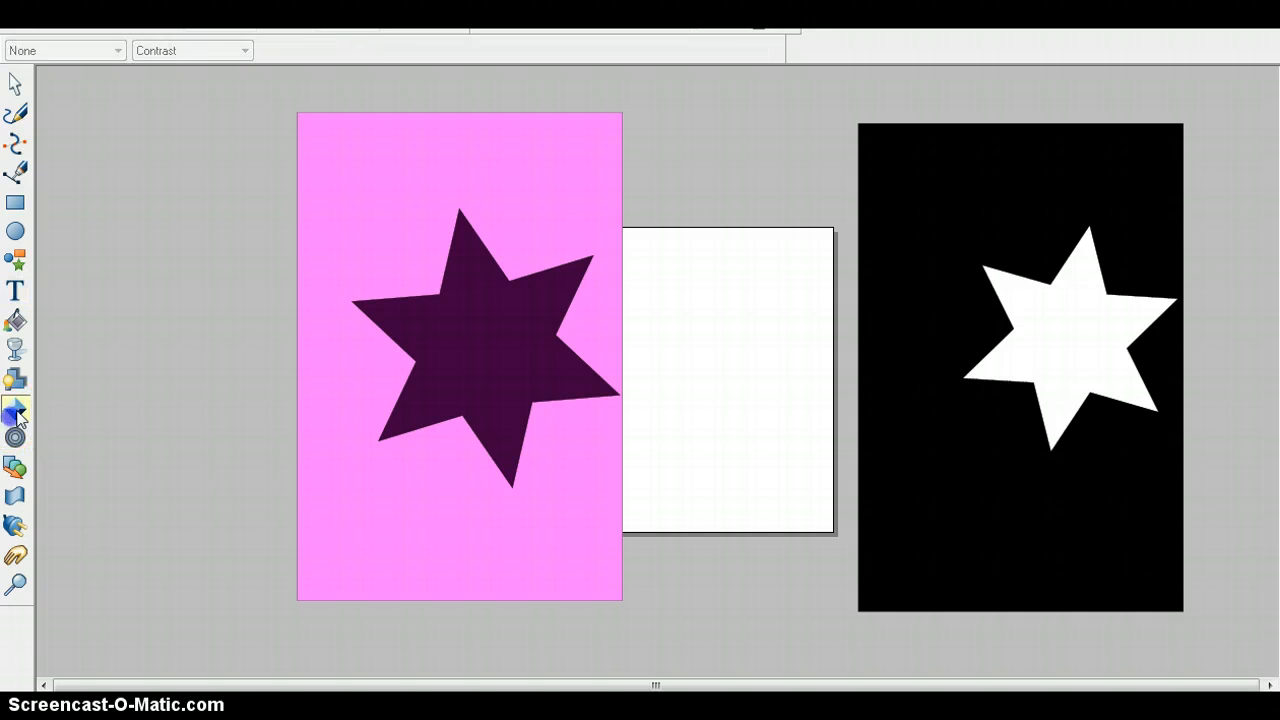
{"action": "left_click", "coordinate": [16, 86]}
{"action": "left_click", "coordinate": [491, 286]}
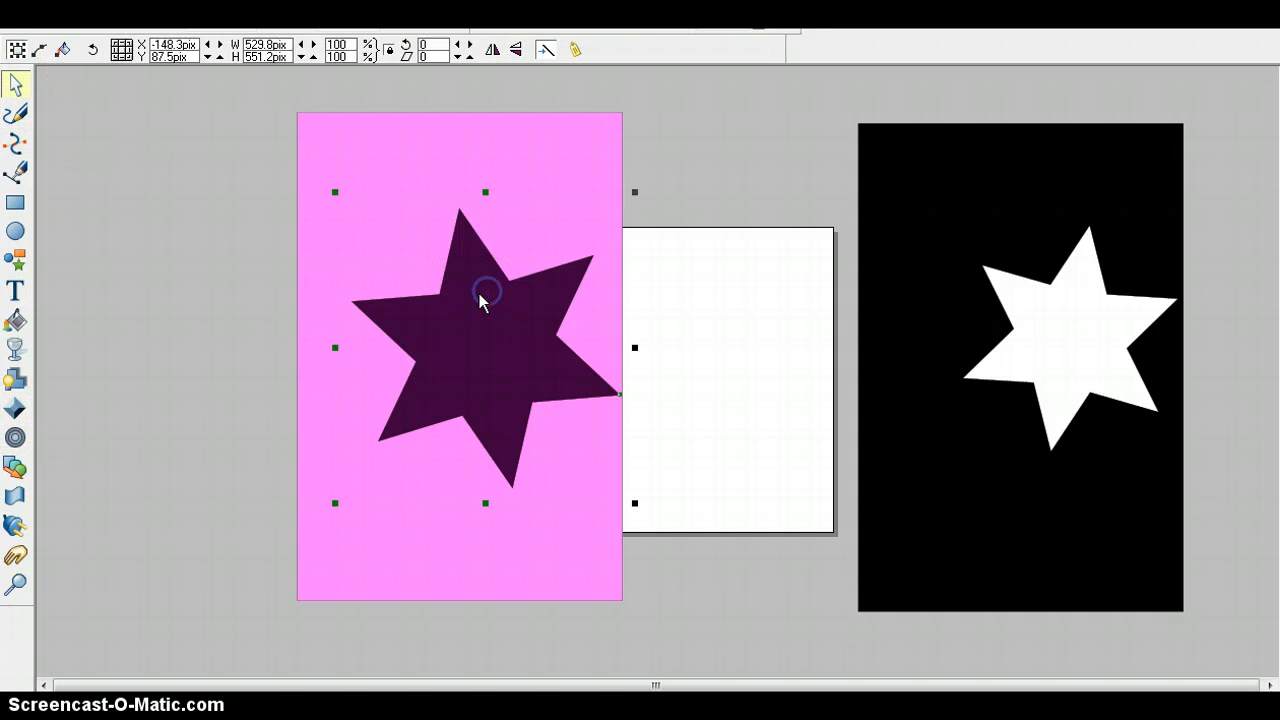
{"action": "left_click", "coordinate": [16, 408]}
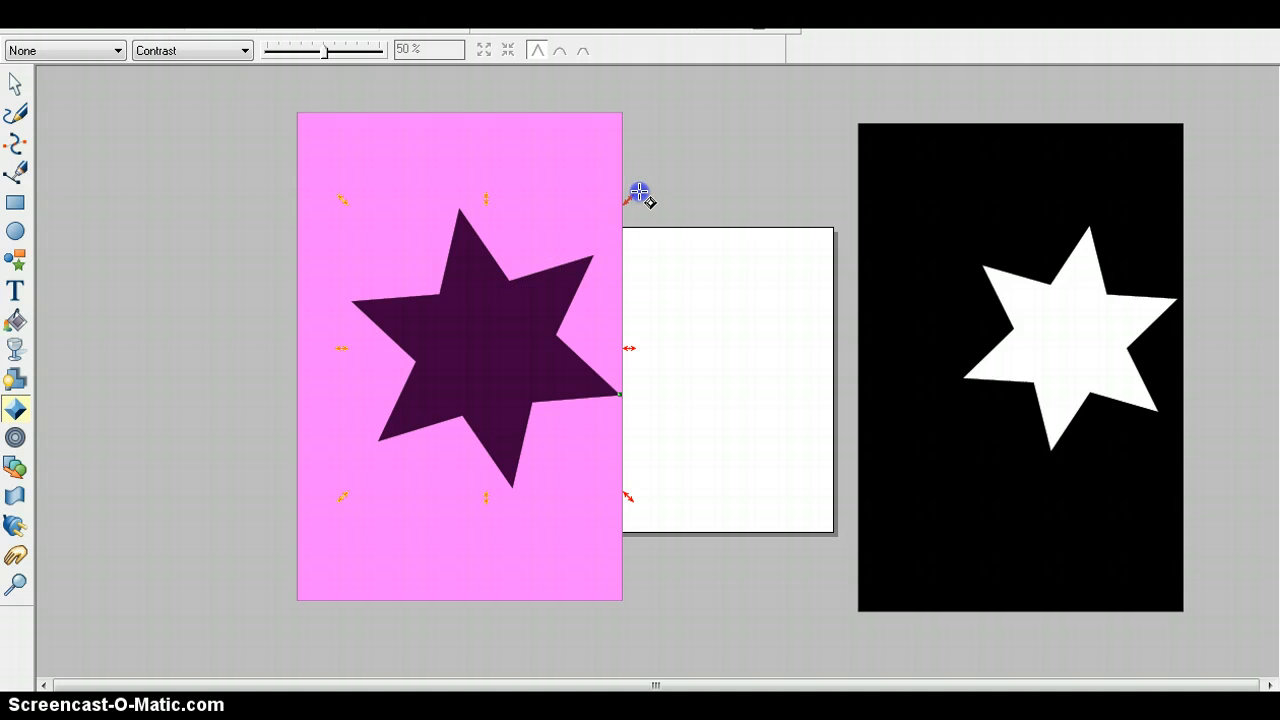
{"action": "mouse_move", "coordinate": [627, 198]}
{"action": "left_mouse_down"}
{"action": "mouse_move", "coordinate": [654, 183]}
{"action": "mouse_move", "coordinate": [644, 203]}
{"action": "left_mouse_up"}
{"action": "left_click", "coordinate": [368, 458]}
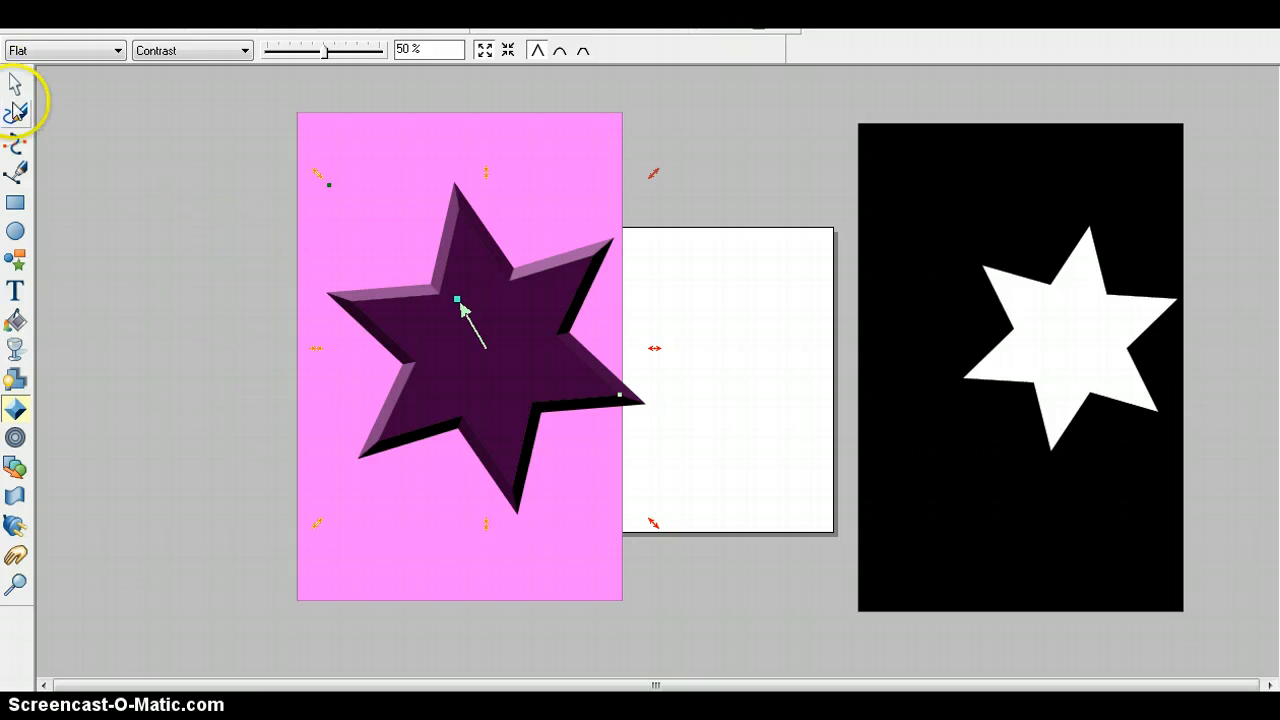
Shrink the bevelled star to about 434 by 451 px, position it inside the pink rectangle and deselect it.
{"action": "left_click", "coordinate": [15, 85]}
{"action": "left_click_drag", "start_coordinate": [310, 166], "coordinate": [392, 220]}
{"action": "left_click_drag", "start_coordinate": [481, 333], "coordinate": [465, 328]}
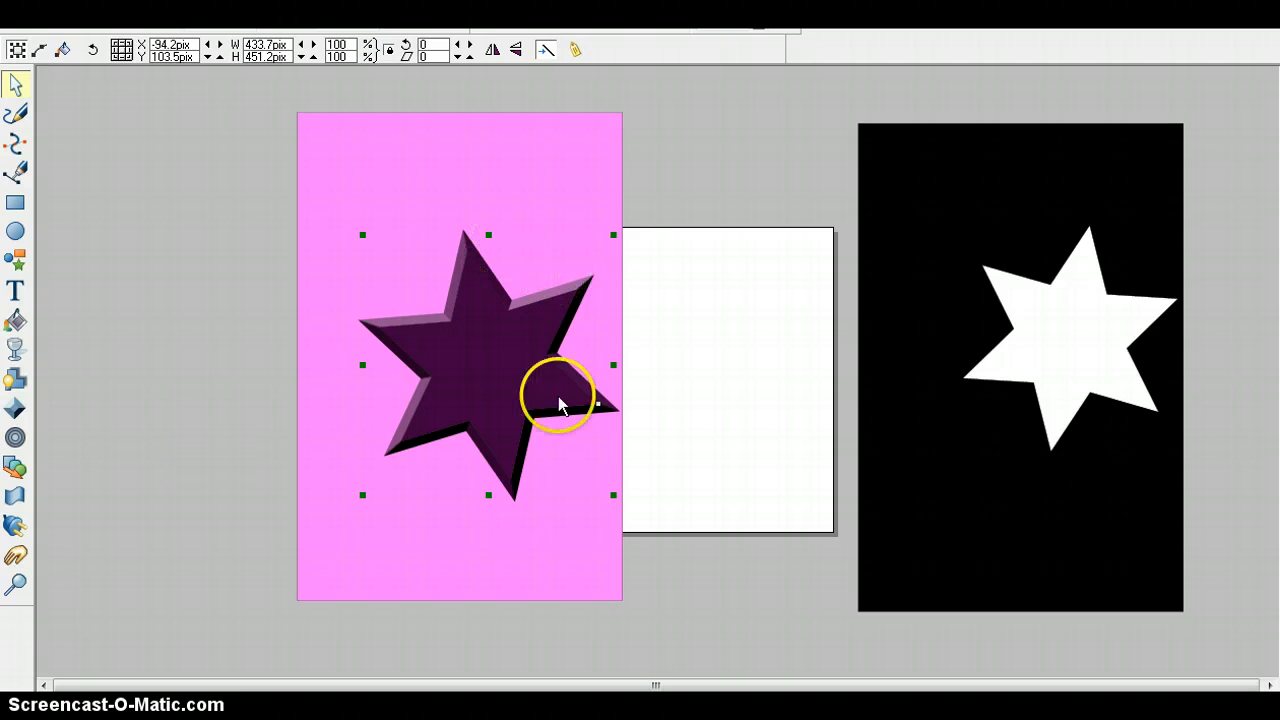
{"action": "left_click", "coordinate": [273, 254]}
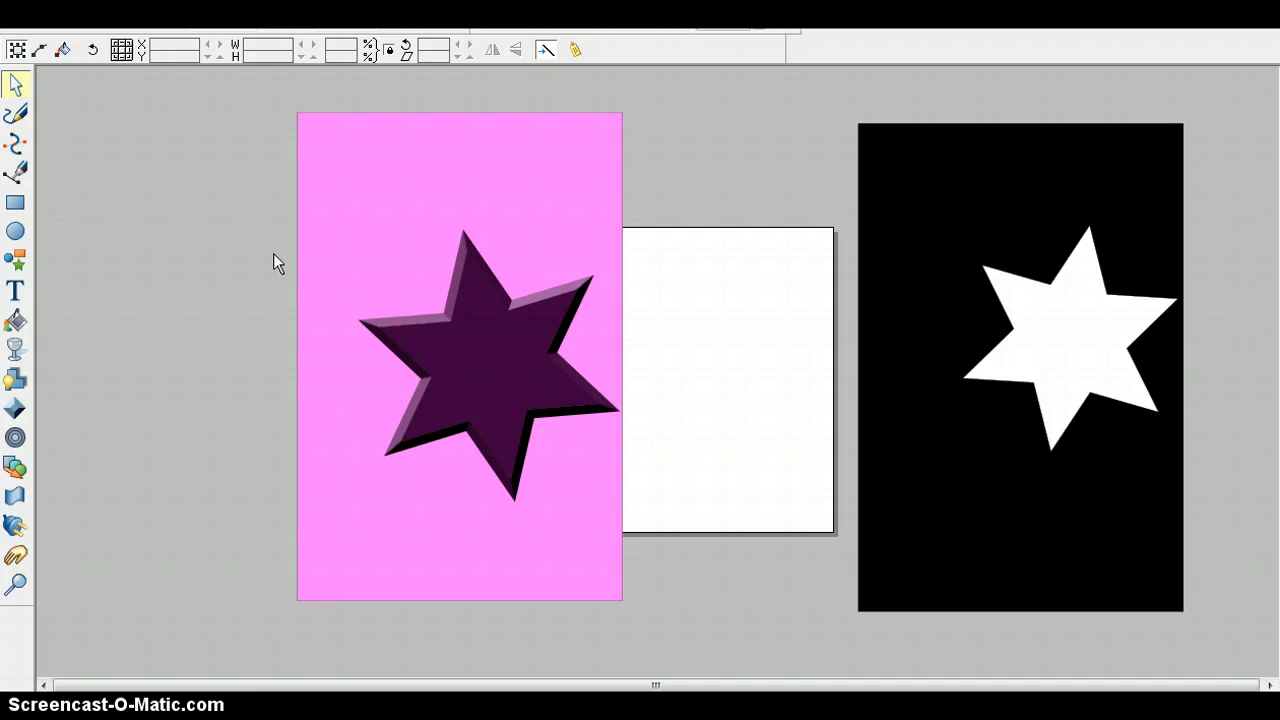
{"action": "left_click", "coordinate": [280, 94]}
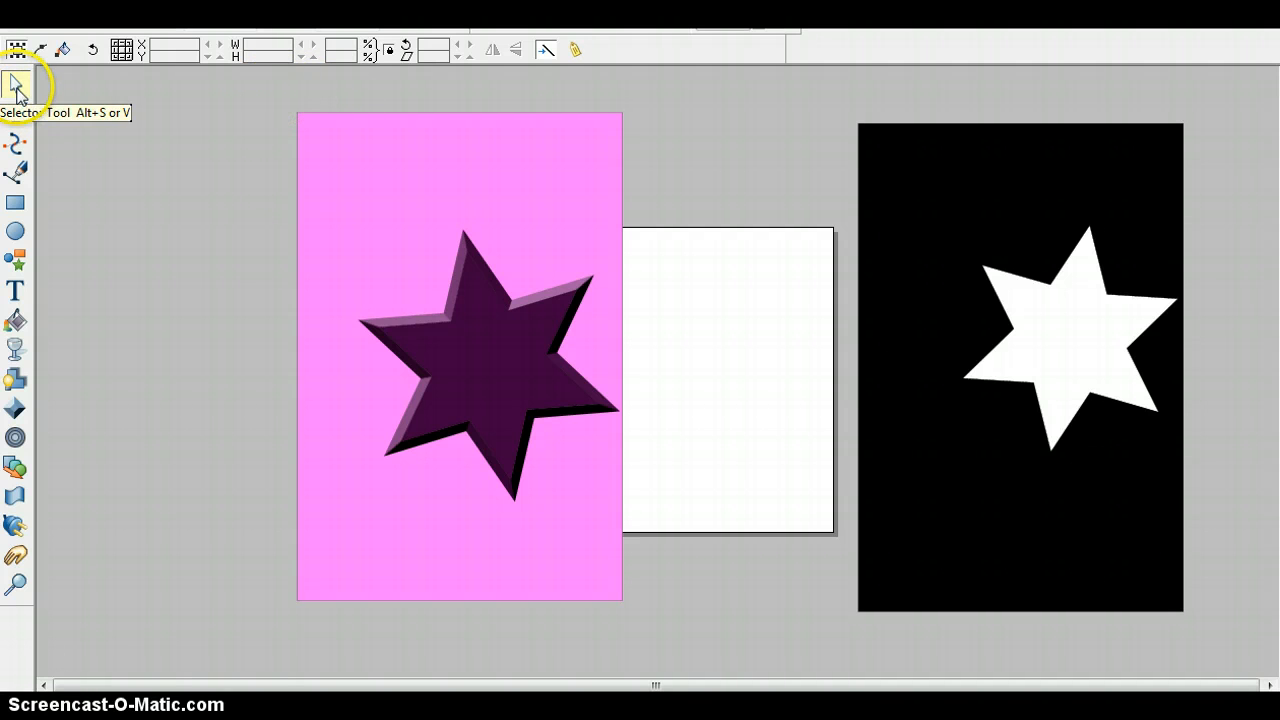
Select the pink rectangle together with its bevelled star and start exporting them to the Desktop as a PNG named srat2.
{"action": "left_click_drag", "start_coordinate": [283, 82], "coordinate": [675, 626]}
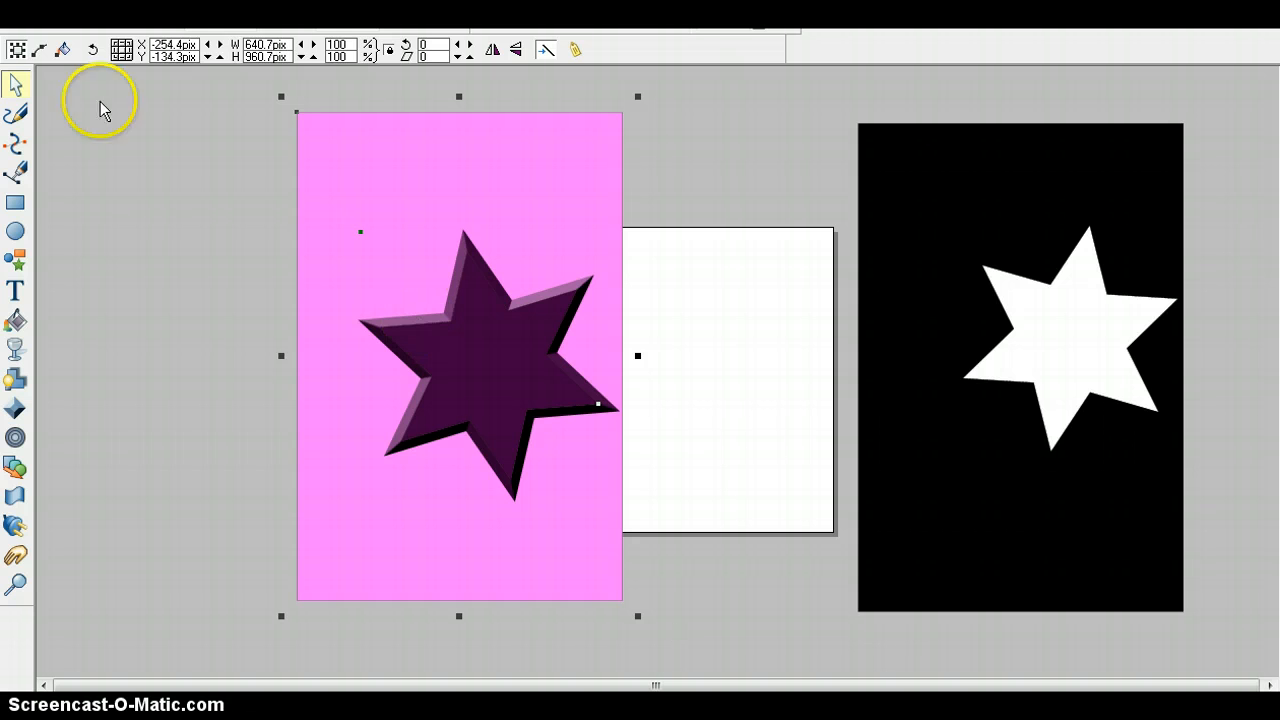
{"action": "left_click", "coordinate": [35, 10]}
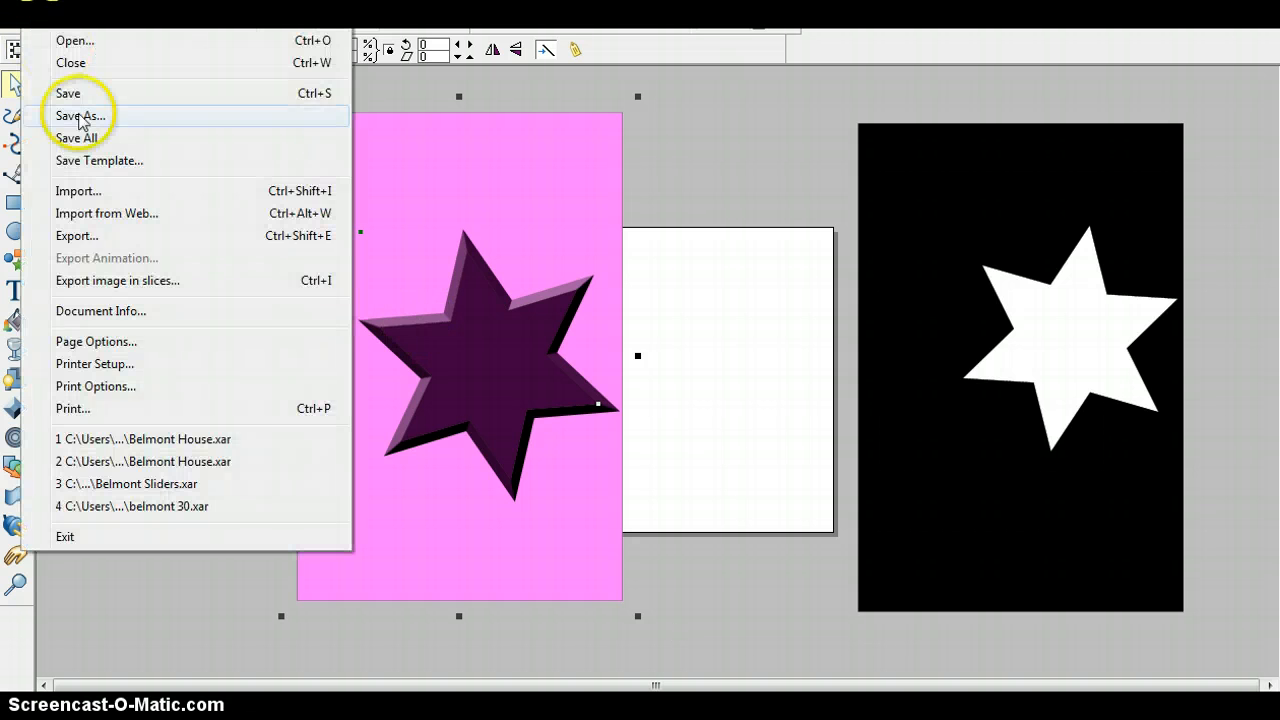
{"action": "left_click", "coordinate": [70, 237]}
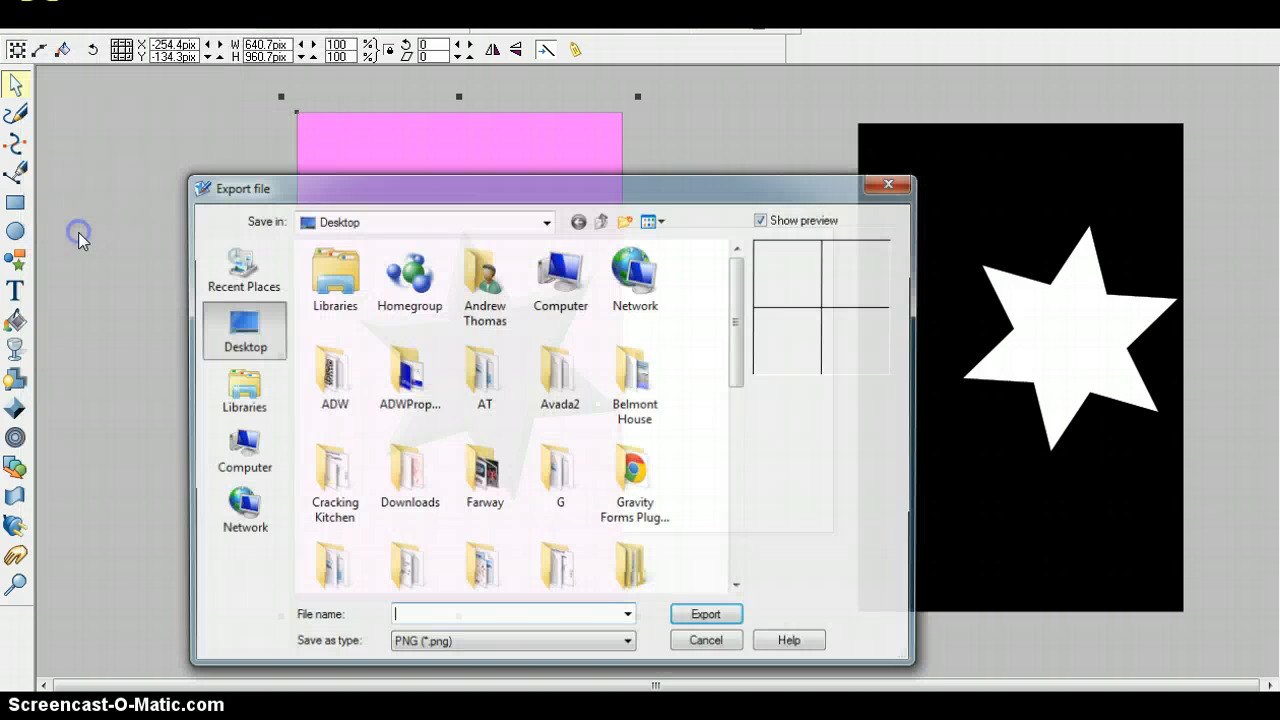
{"action": "left_click", "coordinate": [432, 618]}
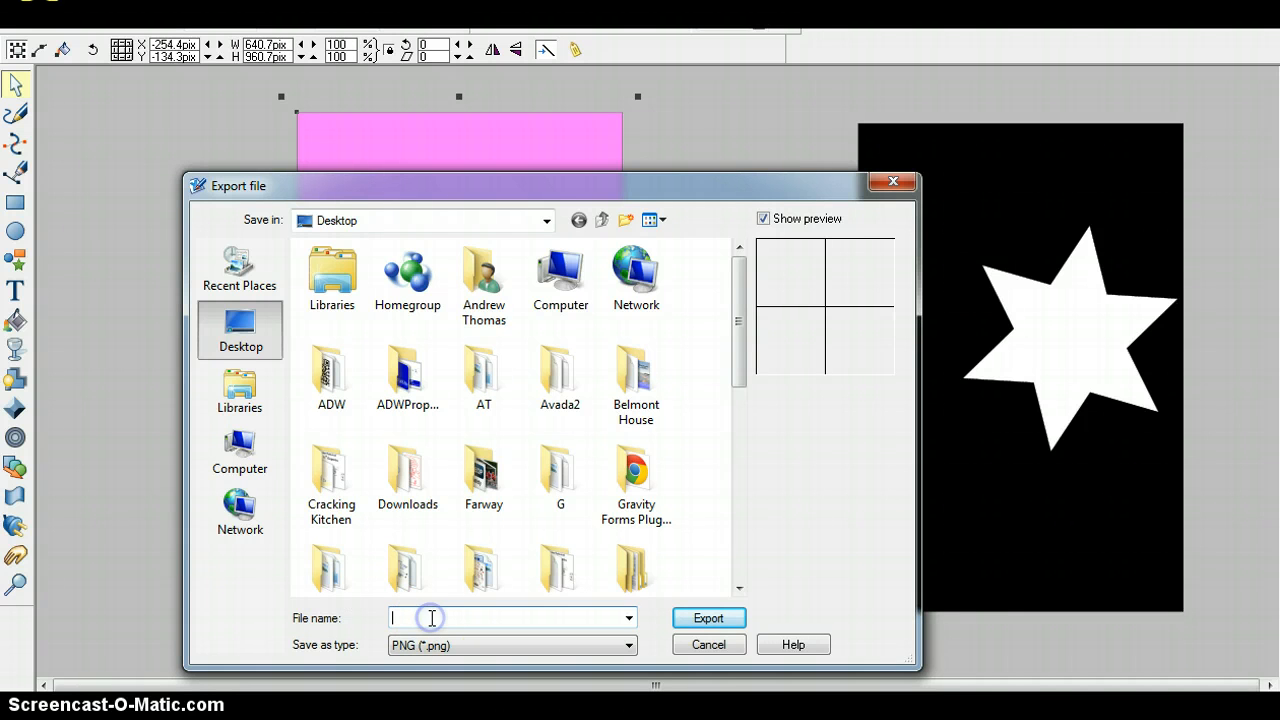
{"action": "type", "text": "srat2"}
{"action": "left_click", "coordinate": [706, 618]}
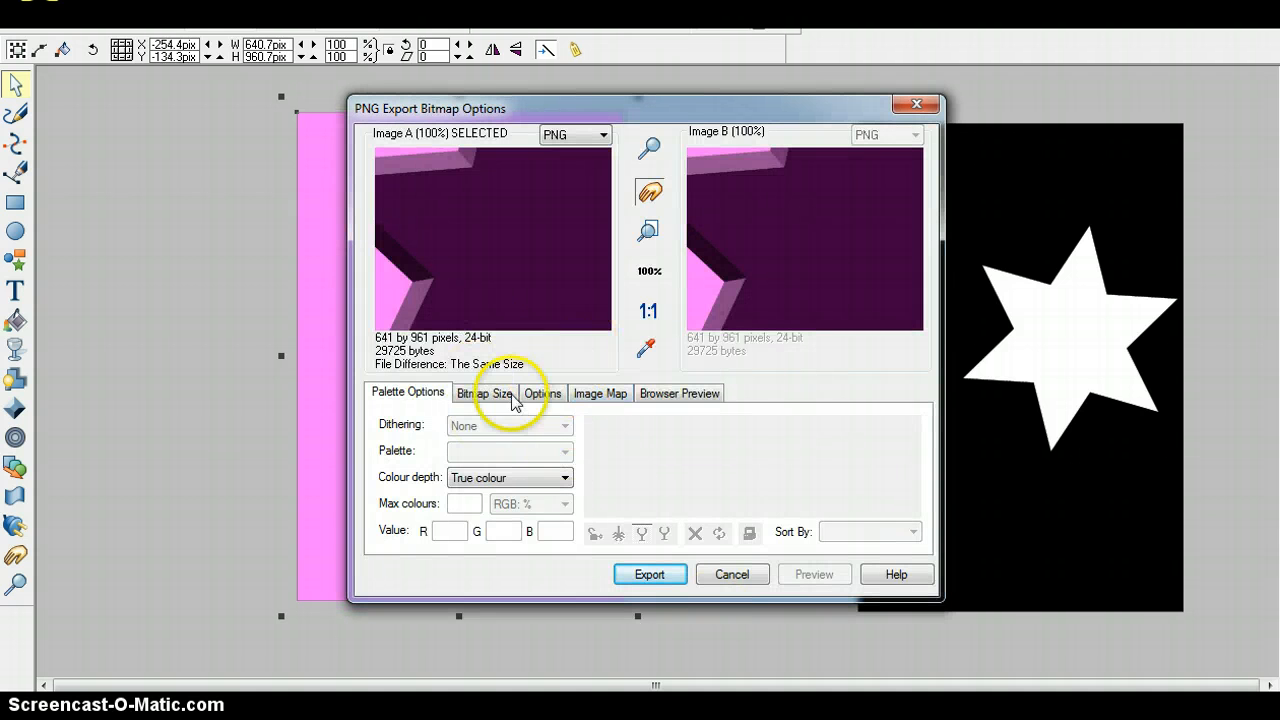
Review the format and colour depth choices and export the image as a PNG in True colour.
{"action": "left_click", "coordinate": [602, 135]}
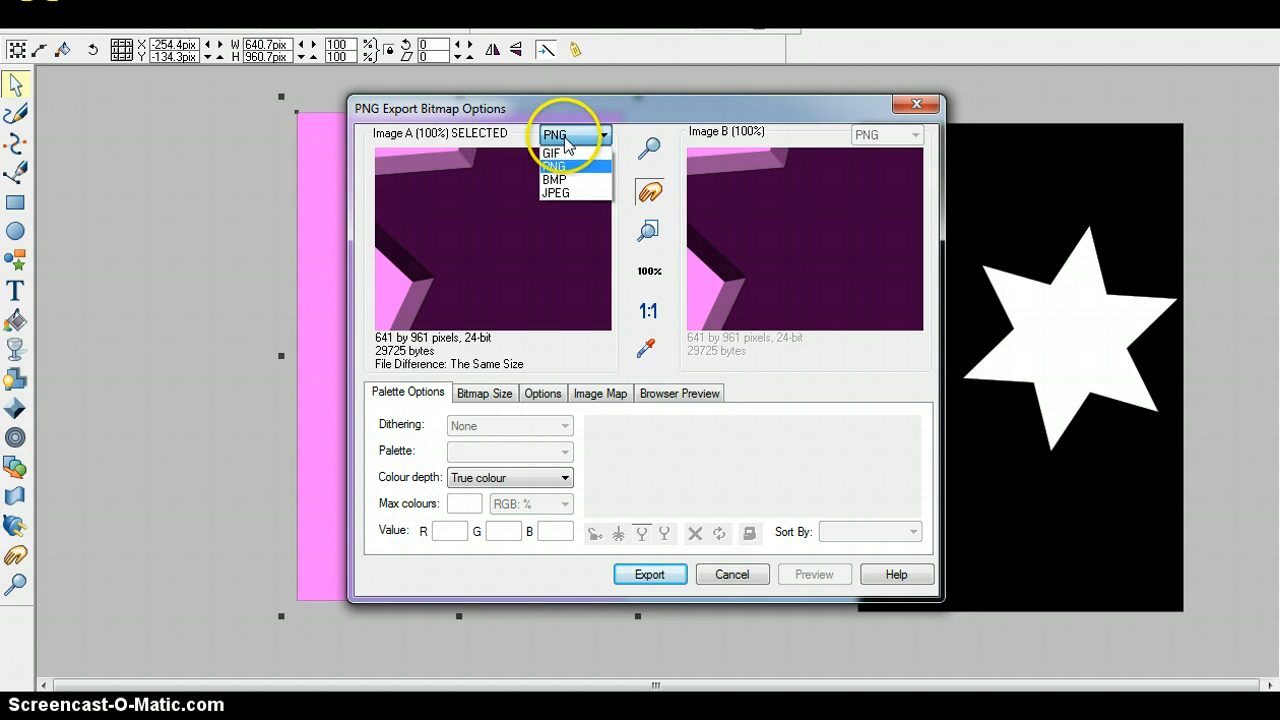
{"action": "left_click", "coordinate": [604, 139]}
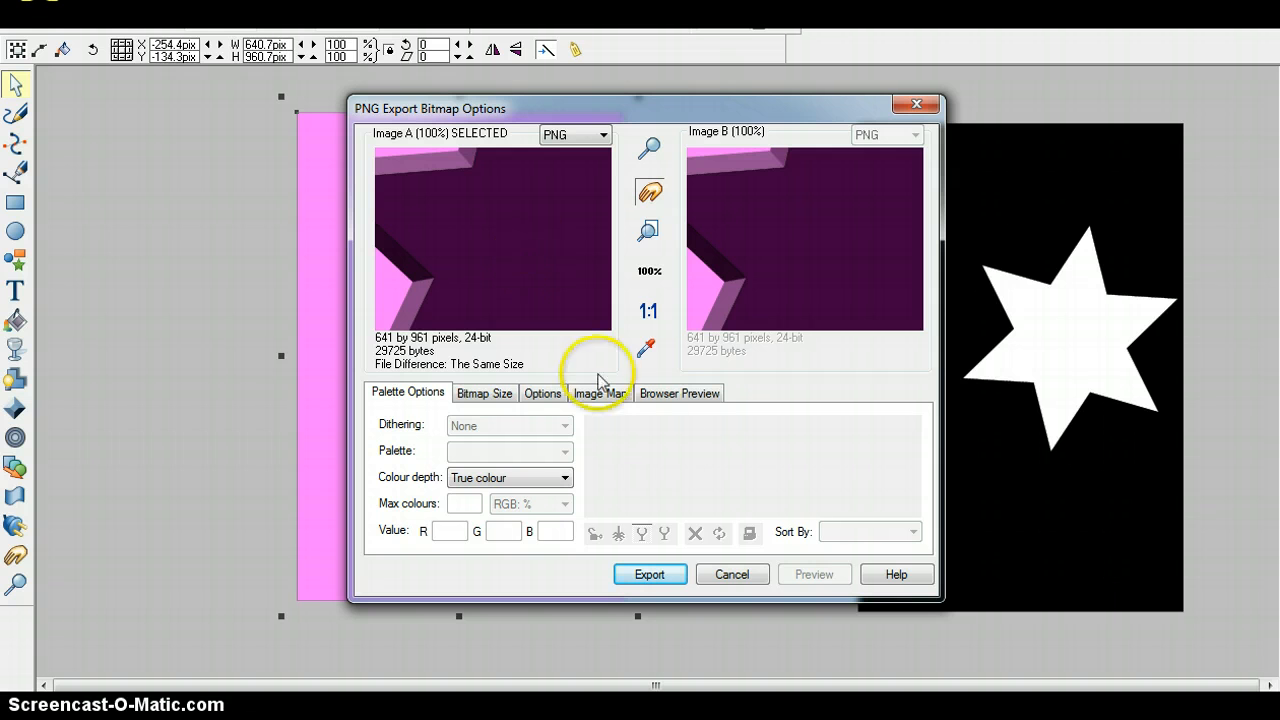
{"action": "left_click", "coordinate": [565, 479]}
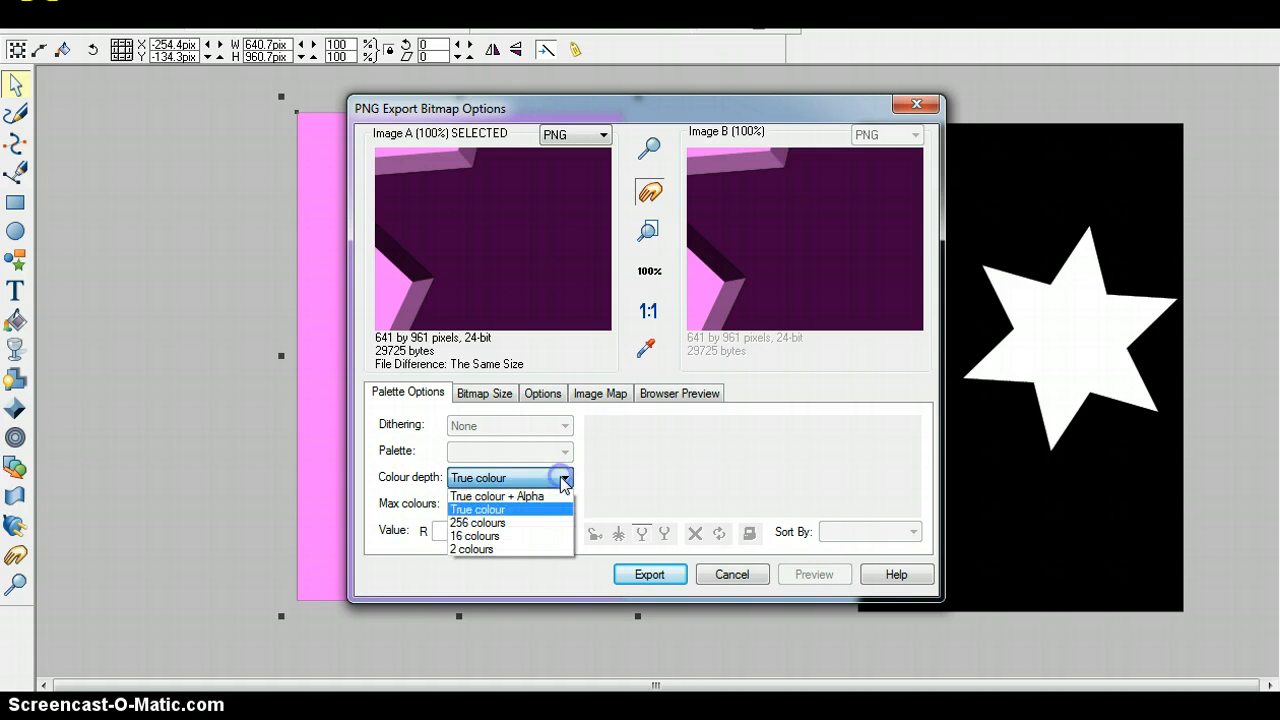
{"action": "left_click", "coordinate": [565, 481]}
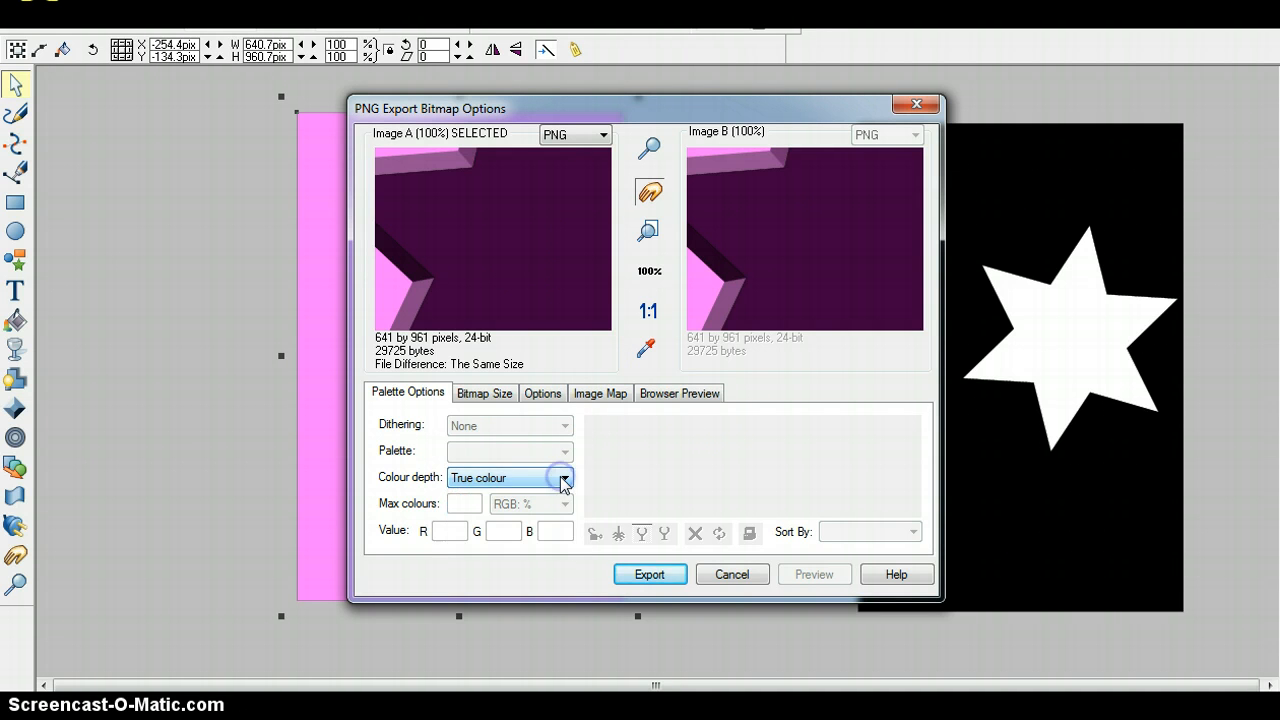
{"action": "left_click", "coordinate": [565, 481]}
{"action": "left_click", "coordinate": [565, 481]}
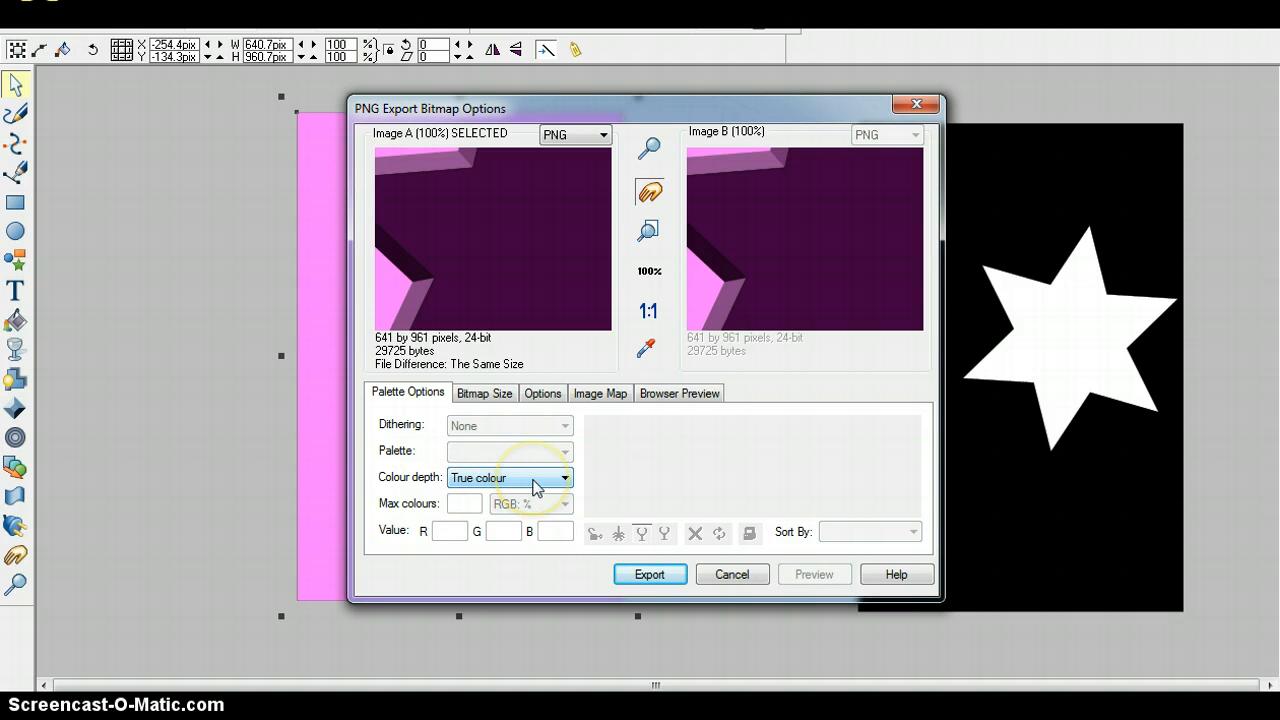
{"action": "left_click", "coordinate": [651, 580]}
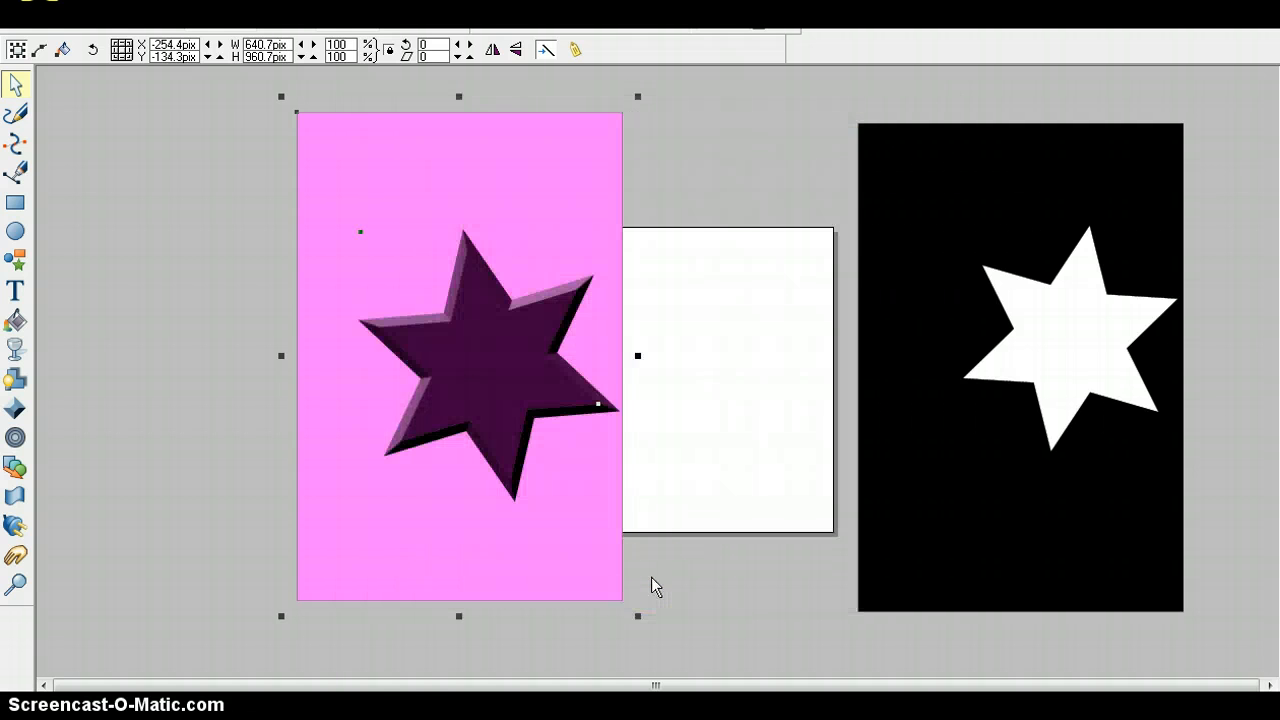
Switch to the web app builder and start uploading a custom start page background for iOS 4S and below.
{"action": "left_click", "coordinate": [300, 690]}
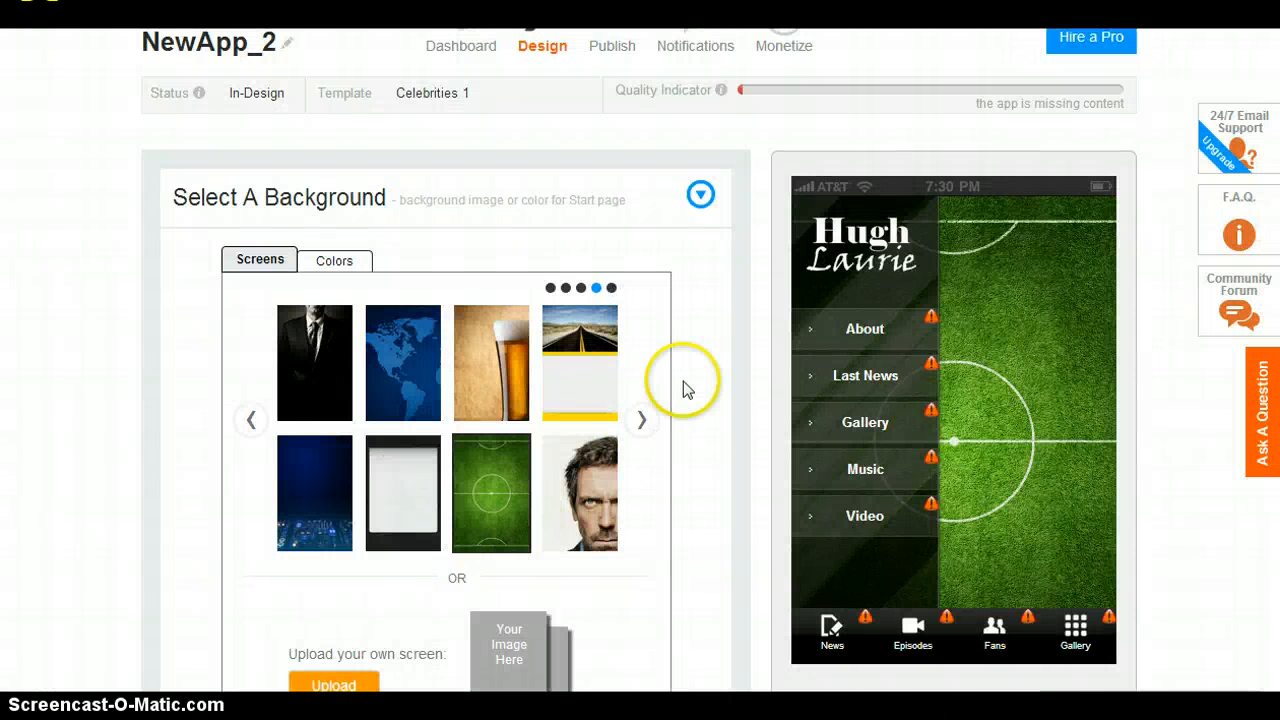
{"action": "scroll", "coordinate": [672, 309], "scroll_direction": "down", "scroll_amount": 2}
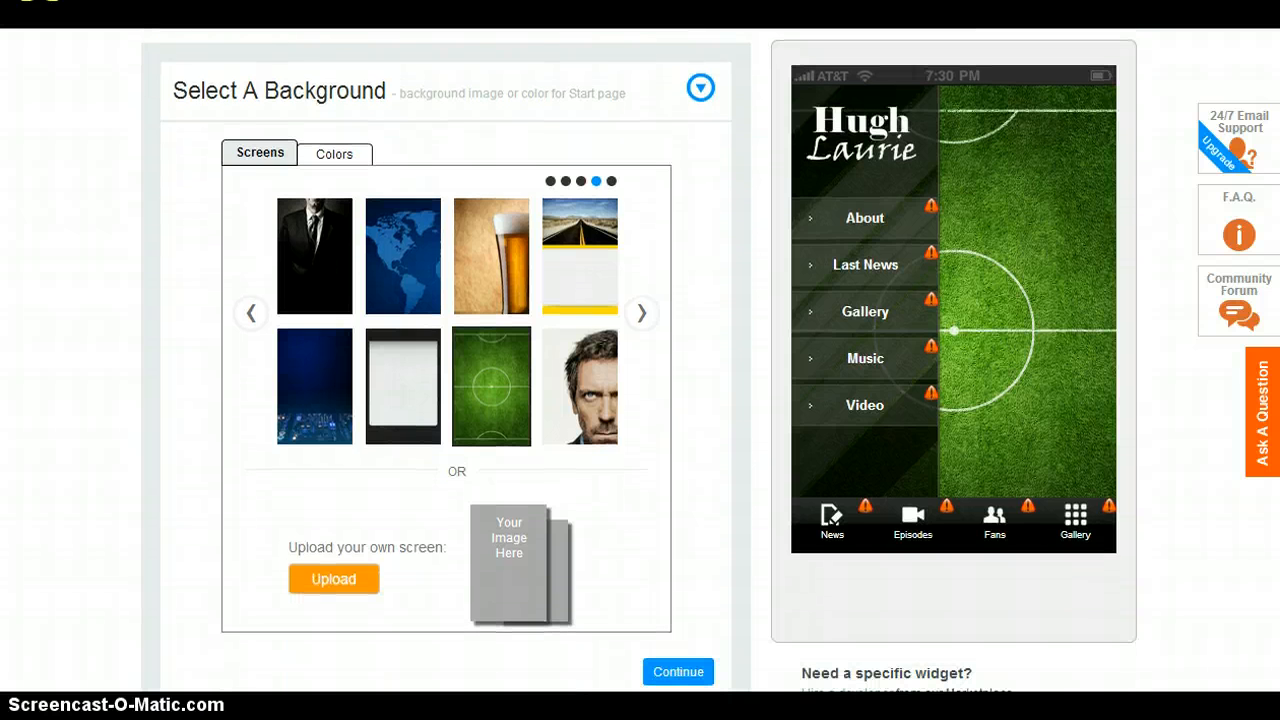
{"action": "left_click", "coordinate": [325, 578]}
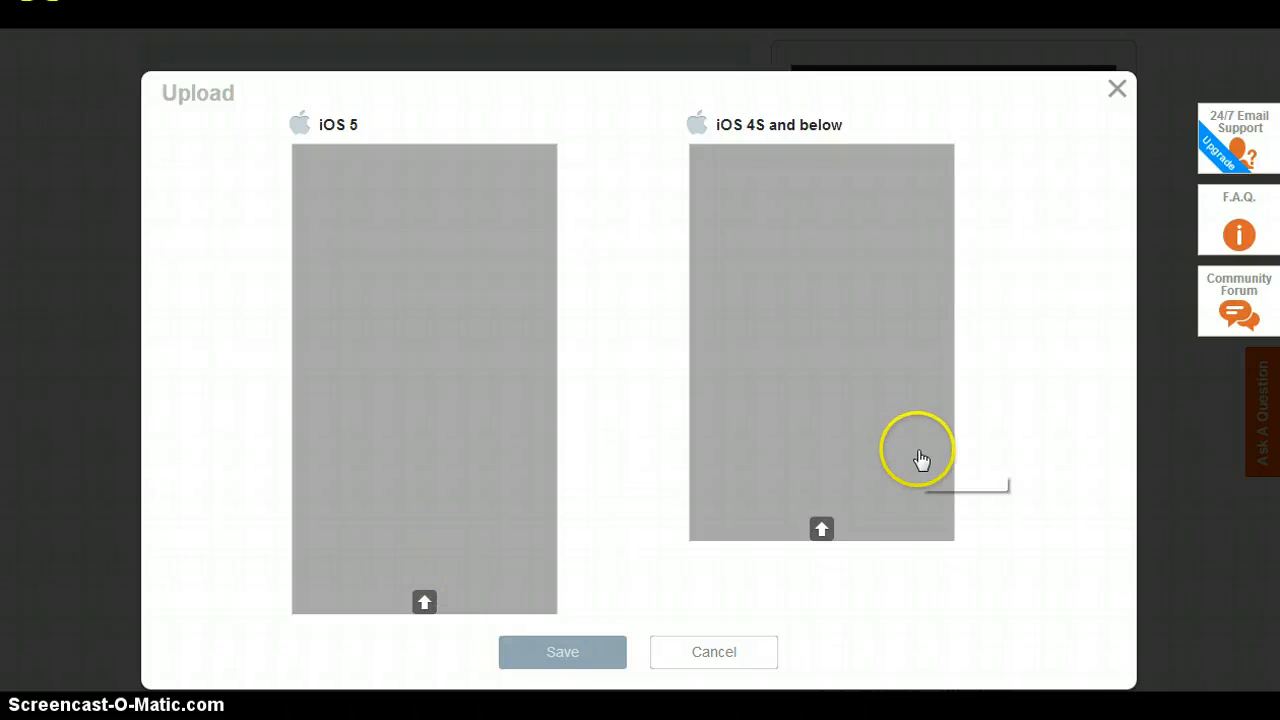
{"action": "left_click", "coordinate": [824, 528]}
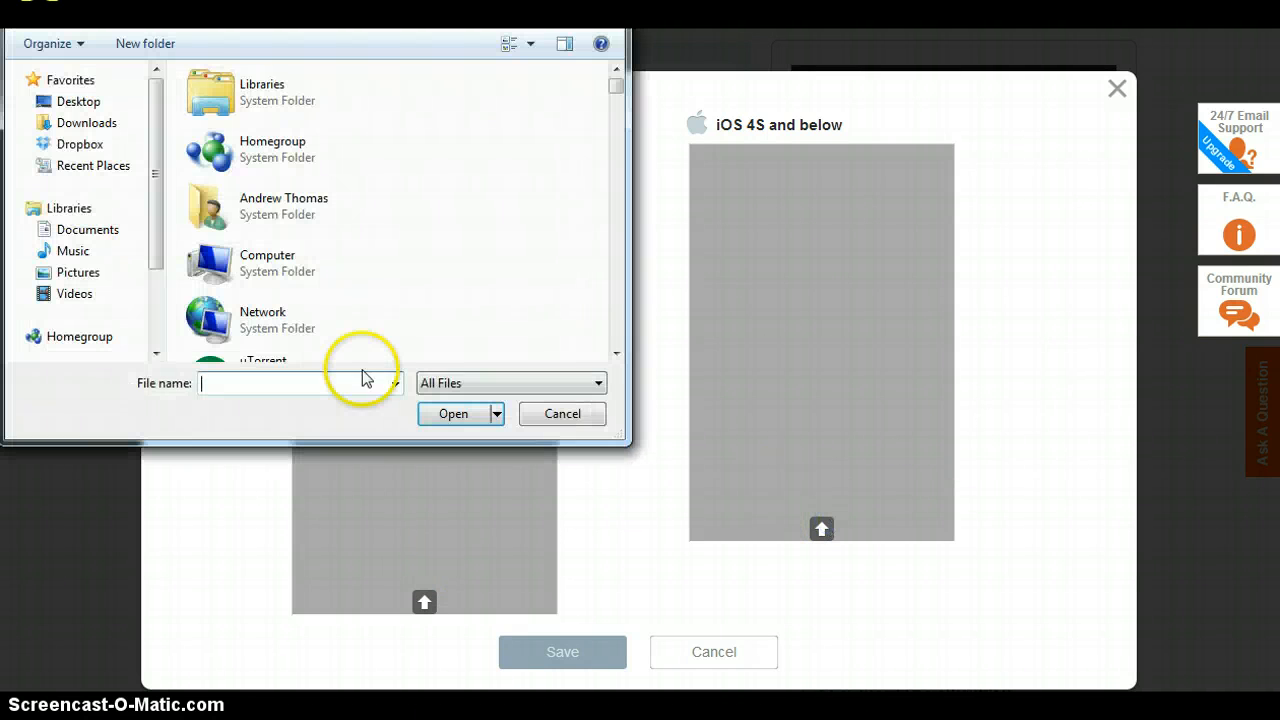
Try to open the file star2 as the iOS 4S and below background.
{"action": "left_click", "coordinate": [343, 382]}
{"action": "type", "text": "star"}
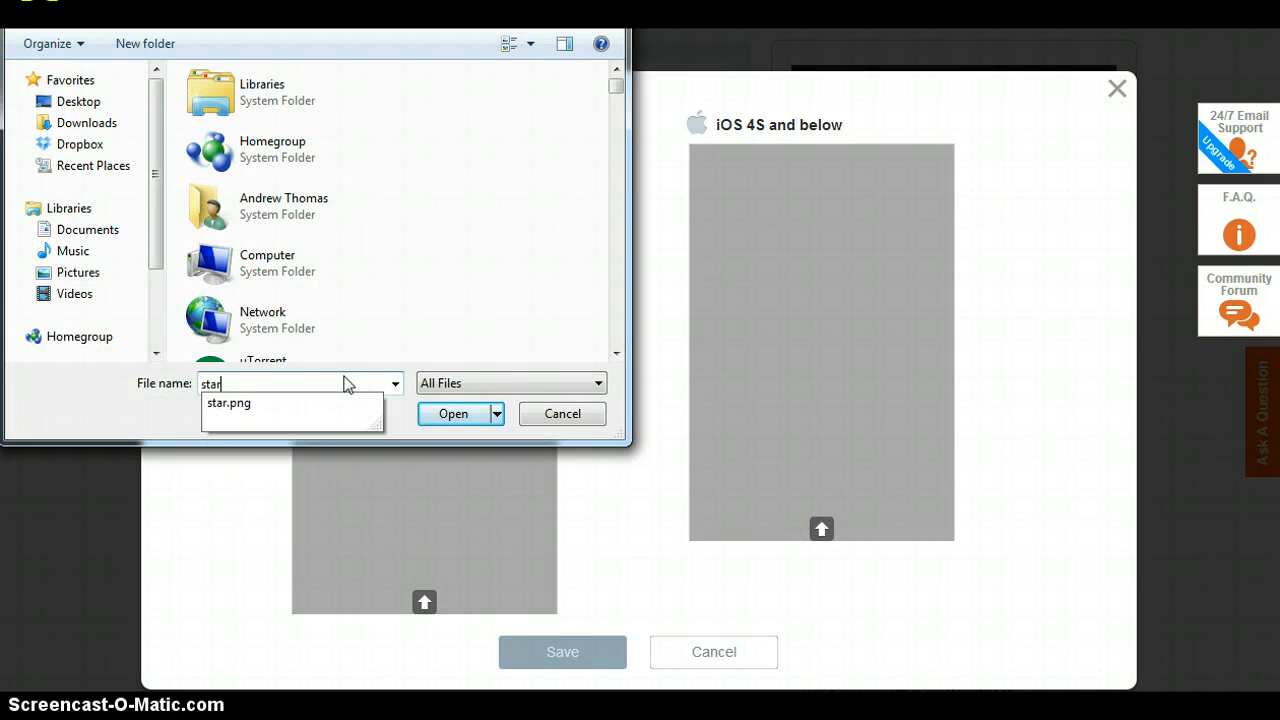
{"action": "type", "text": "2"}
{"action": "left_click", "coordinate": [447, 414]}
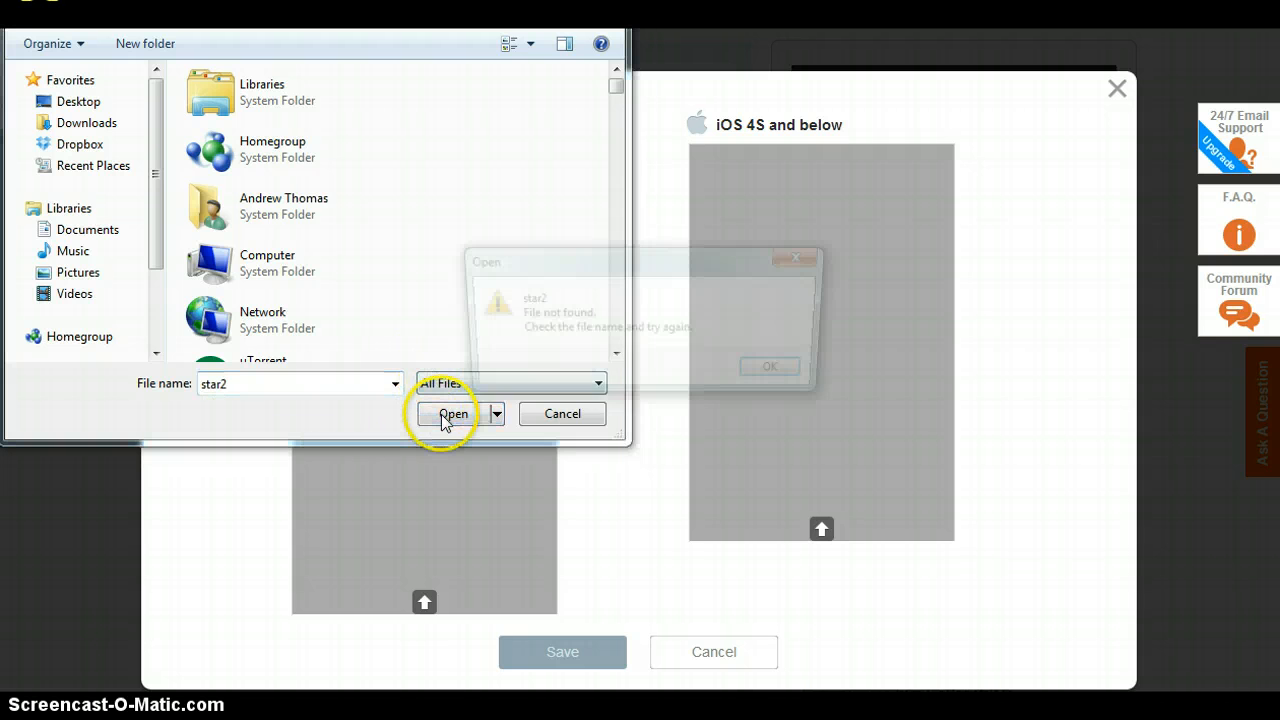
{"action": "left_click", "coordinate": [785, 372]}
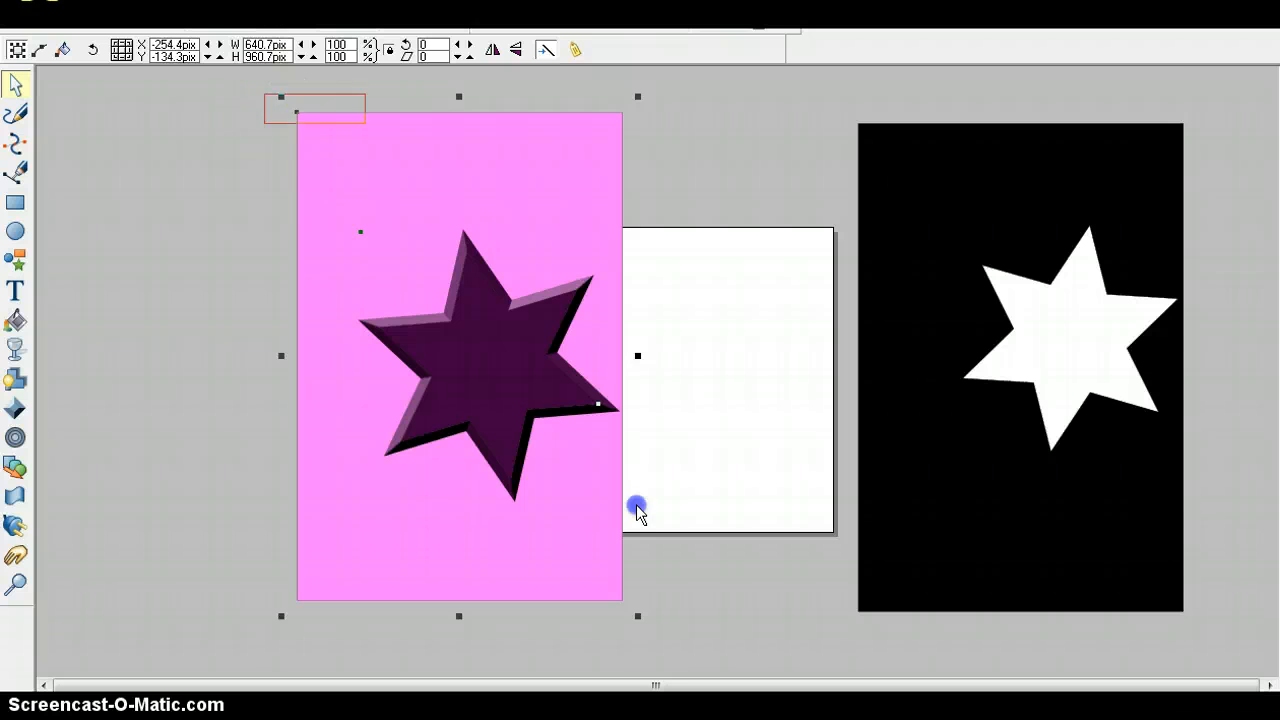
Switch back to Xara and export the selected pink star artwork to the Desktop as a True colour PNG named star2.
{"action": "scroll", "coordinate": [637, 510], "scroll_direction": "down", "scroll_amount": 3}
{"action": "key", "text": "alt+f"}
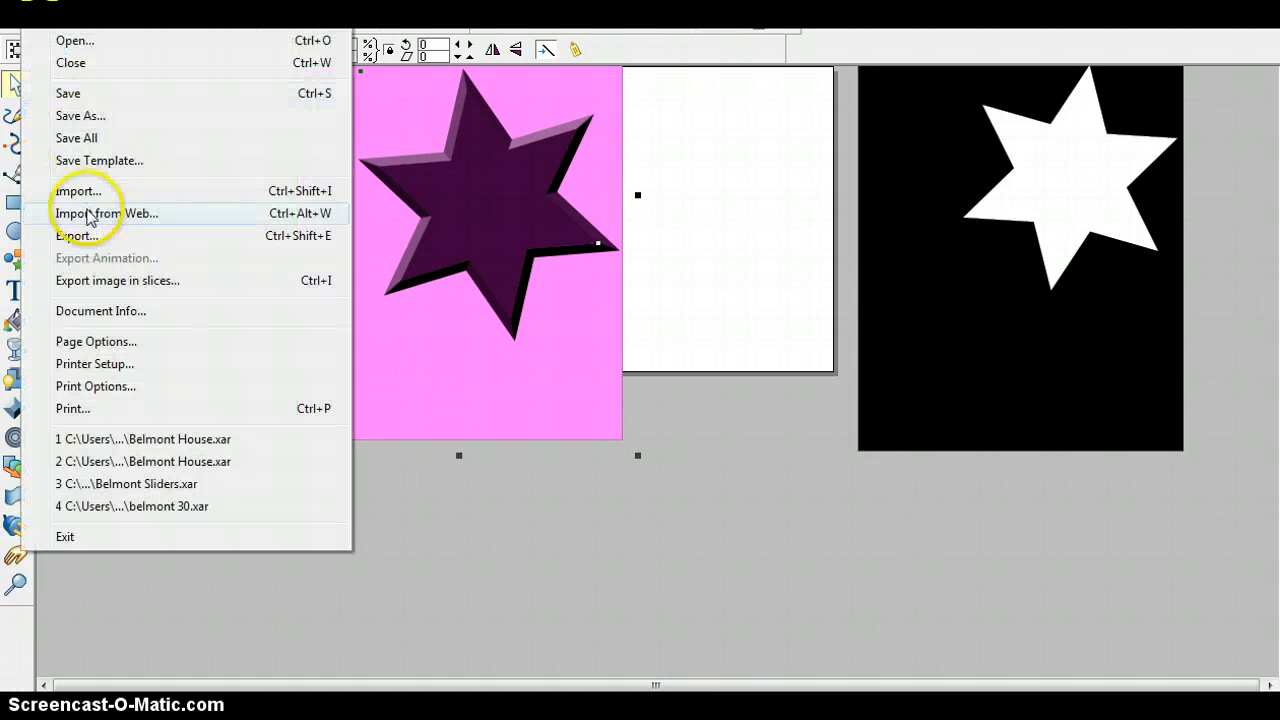
{"action": "left_click", "coordinate": [150, 235]}
{"action": "left_click", "coordinate": [448, 620]}
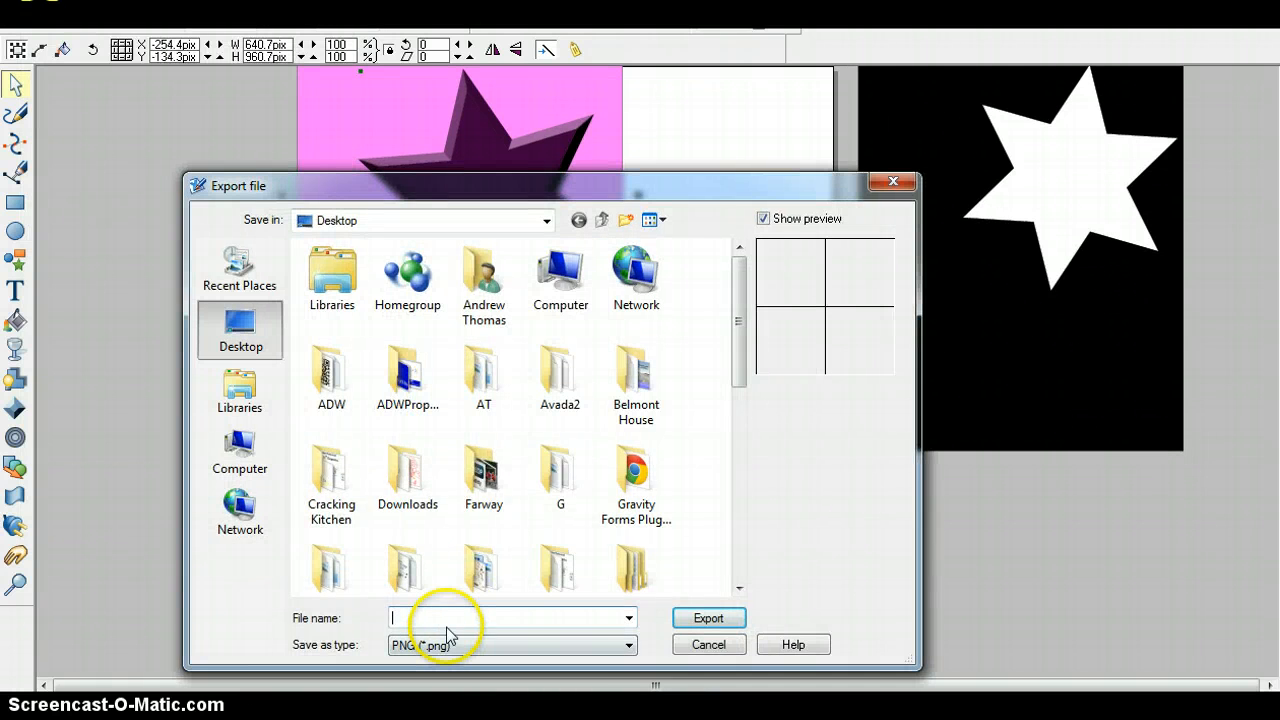
{"action": "type", "text": "star"}
{"action": "type", "text": "3"}
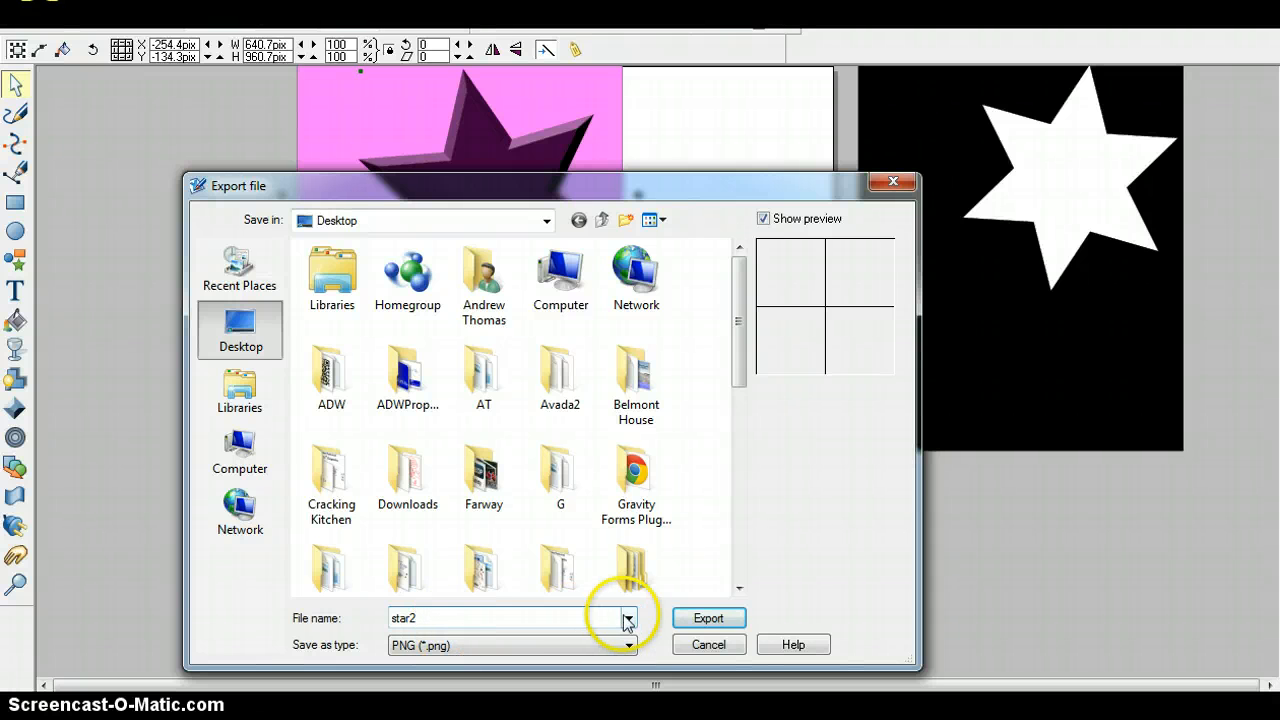
{"action": "left_click", "coordinate": [700, 617]}
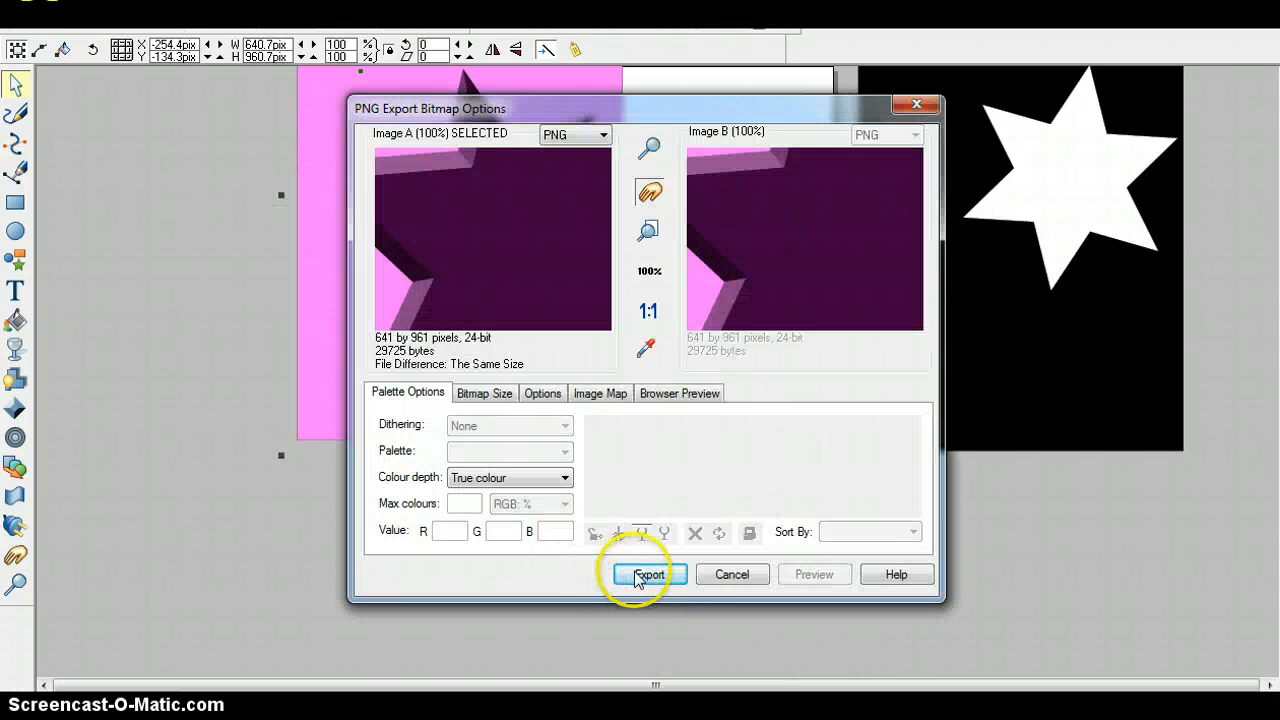
{"action": "left_click", "coordinate": [639, 577]}
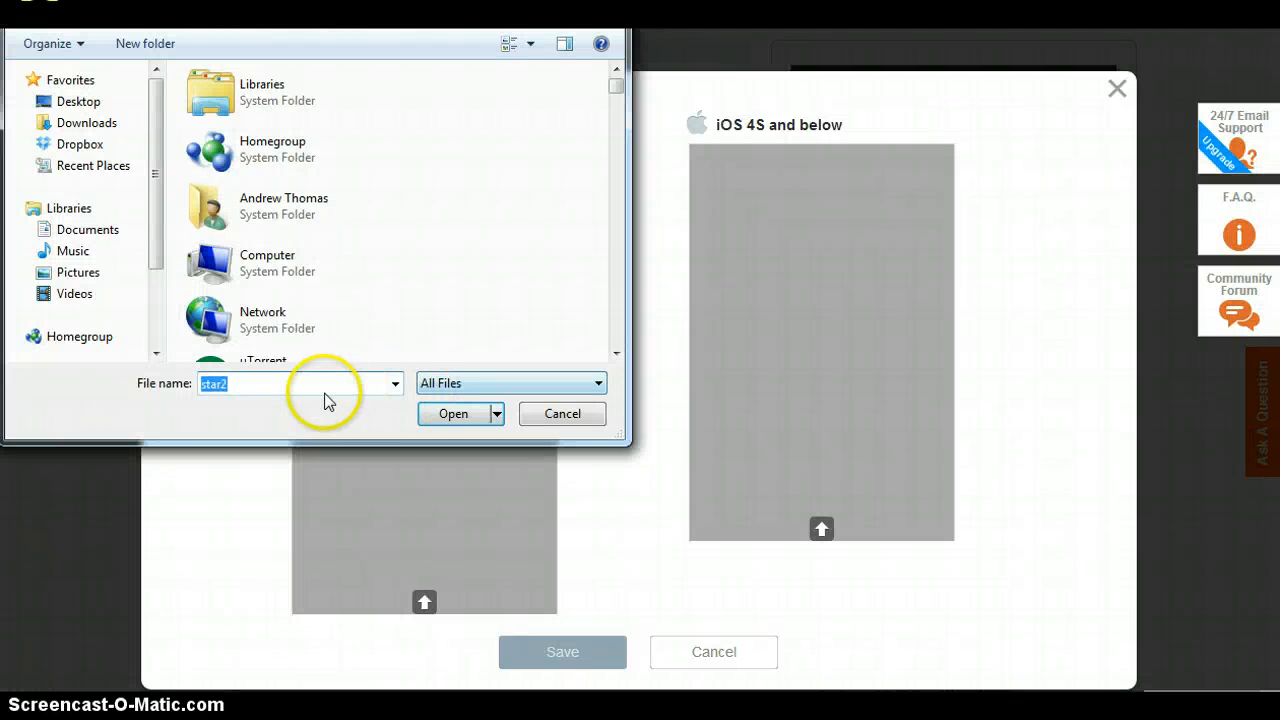
Choose star2.png from the Desktop as the background image for iOS 4S and below.
{"action": "left_click", "coordinate": [331, 382]}
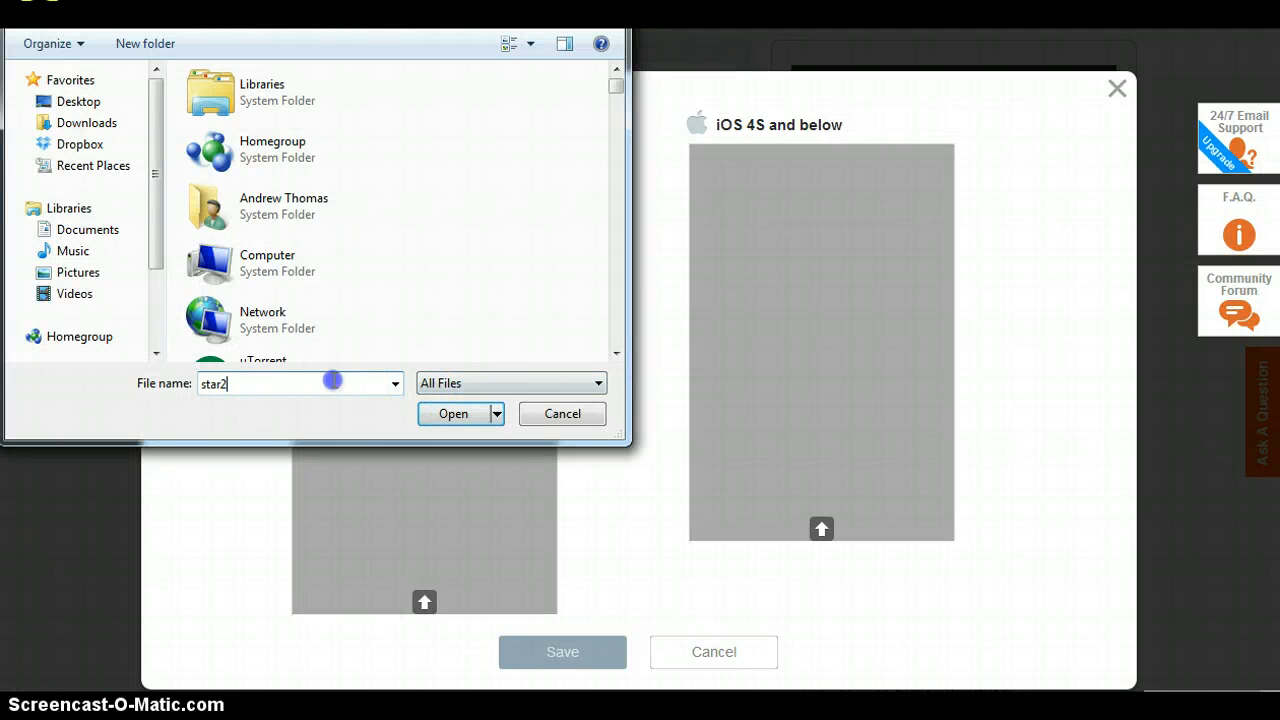
{"action": "left_click", "coordinate": [396, 384]}
{"action": "left_click", "coordinate": [396, 384]}
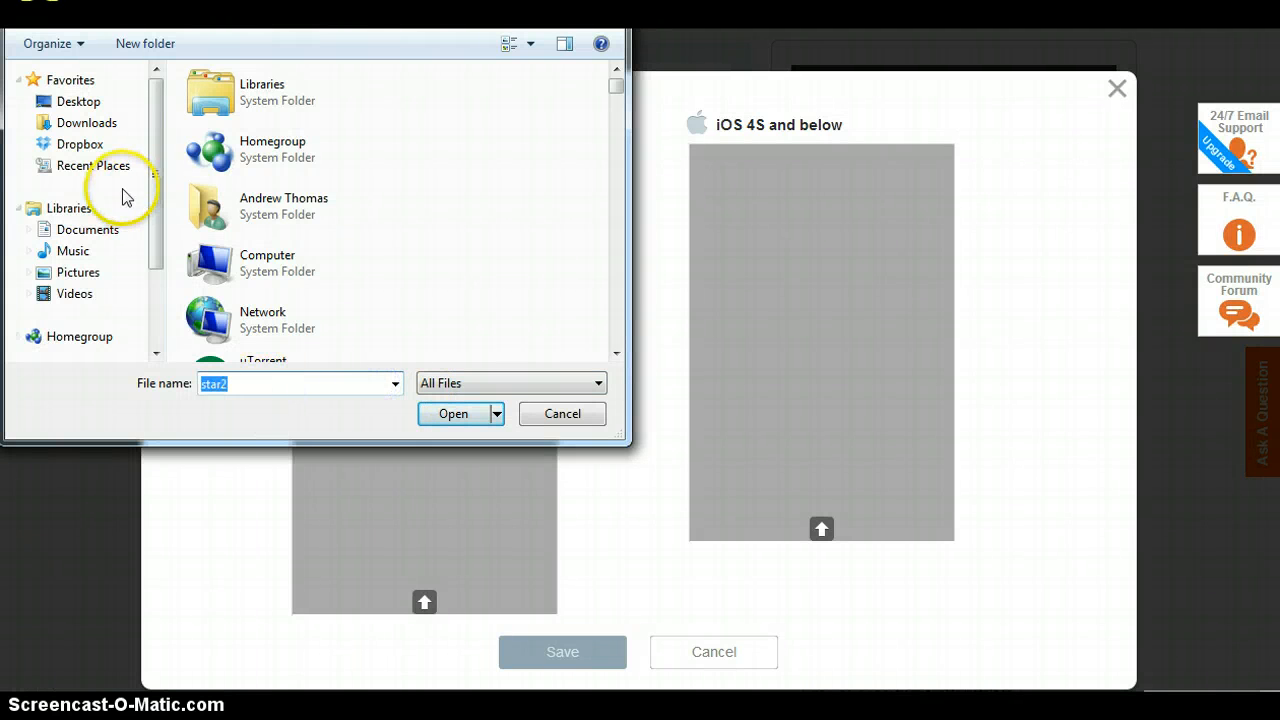
{"action": "left_click", "coordinate": [105, 102]}
{"action": "double_click", "coordinate": [283, 390]}
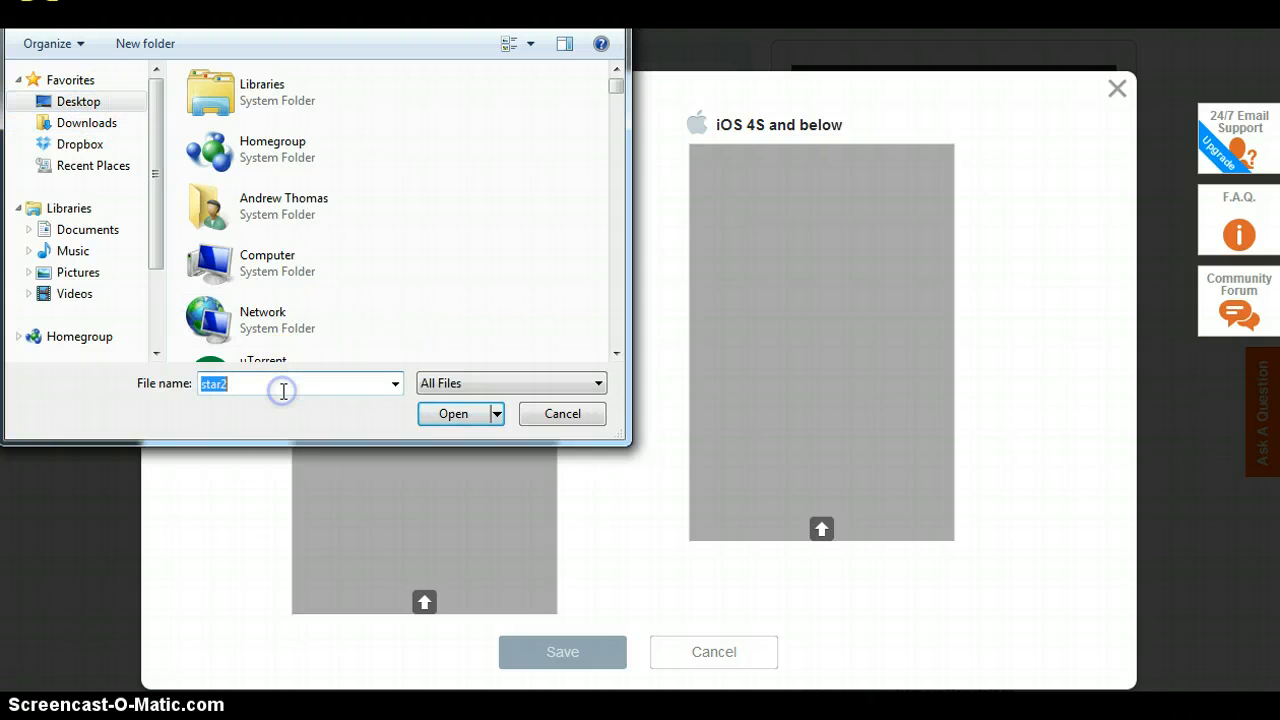
{"action": "type", "text": "st"}
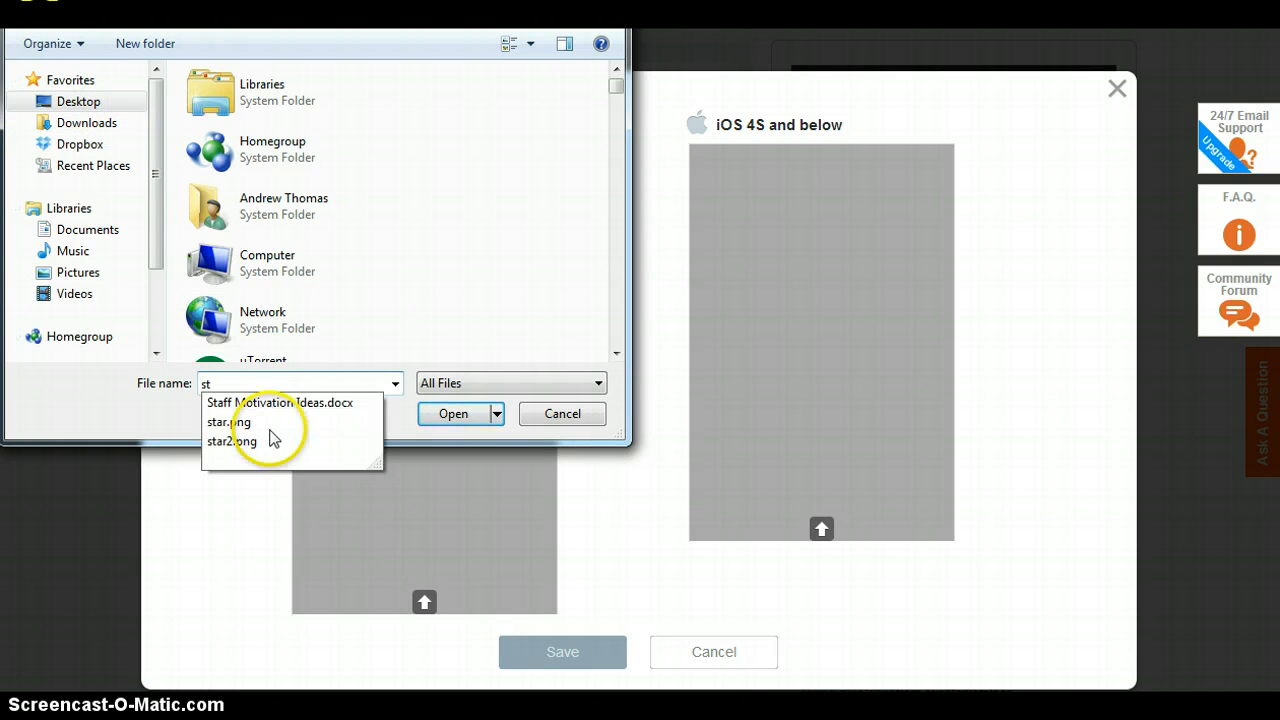
{"action": "left_click", "coordinate": [340, 442]}
{"action": "left_click", "coordinate": [452, 416]}
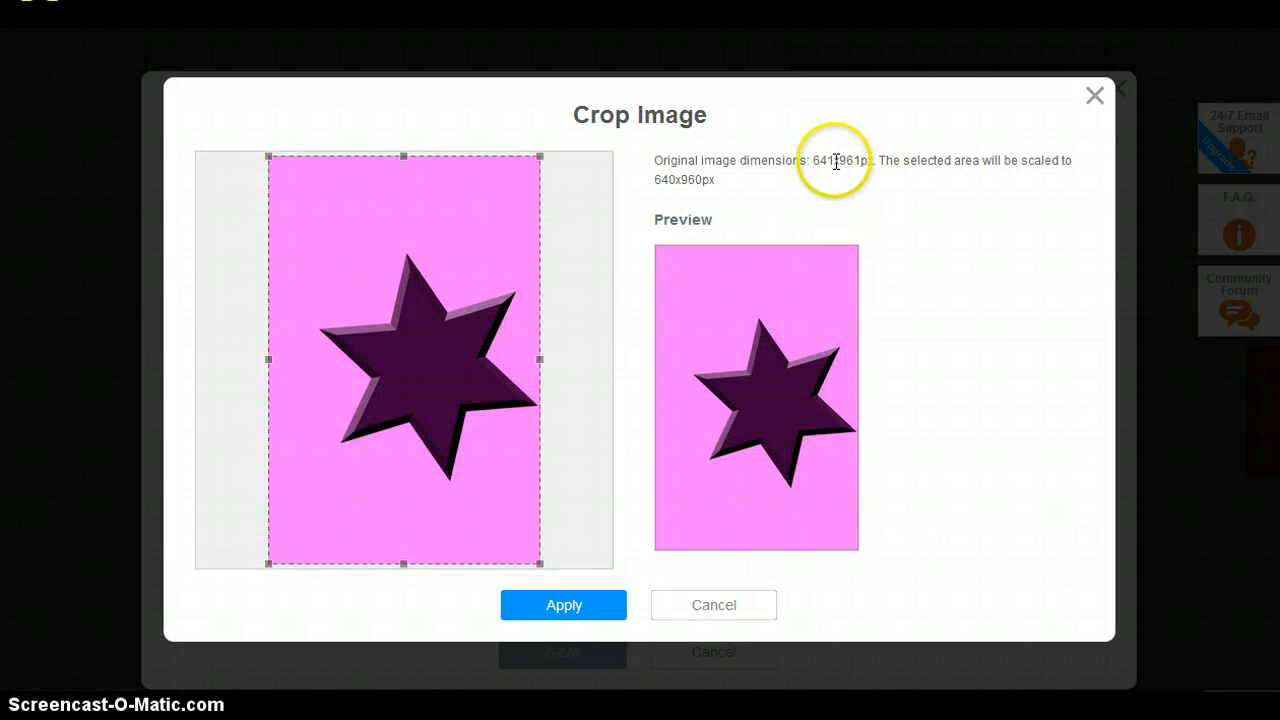
Check the original image dimensions and apply the full-image crop for the iOS 4S and below background.
{"action": "left_click", "coordinate": [831, 160]}
{"action": "left_click", "coordinate": [830, 160]}
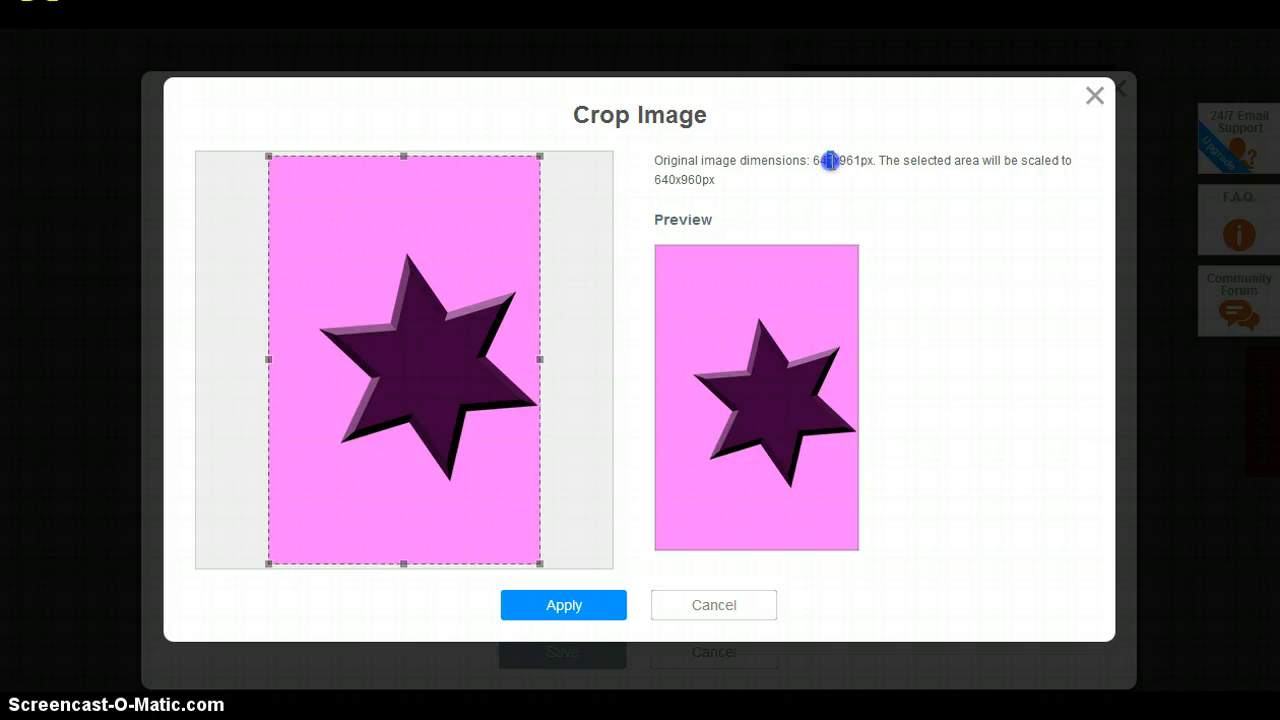
{"action": "left_click_drag", "start_coordinate": [830, 160], "coordinate": [835, 160]}
{"action": "left_click", "coordinate": [859, 157]}
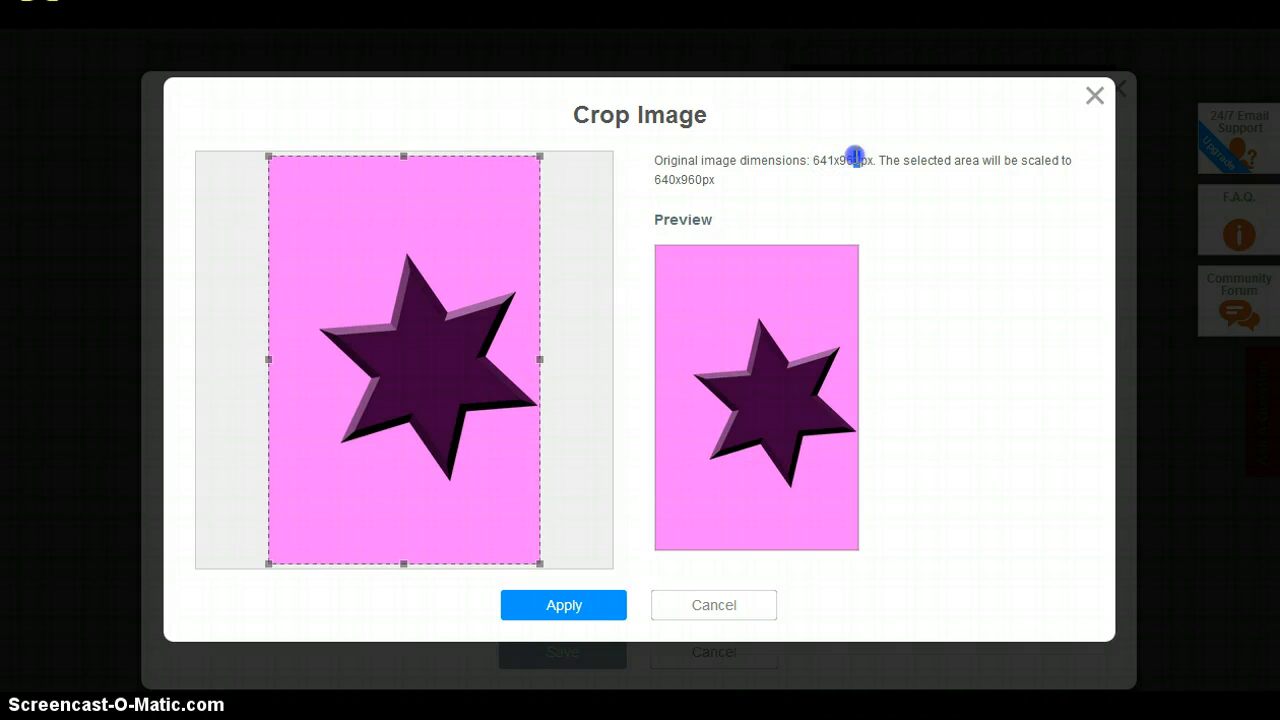
{"action": "left_click", "coordinate": [509, 596]}
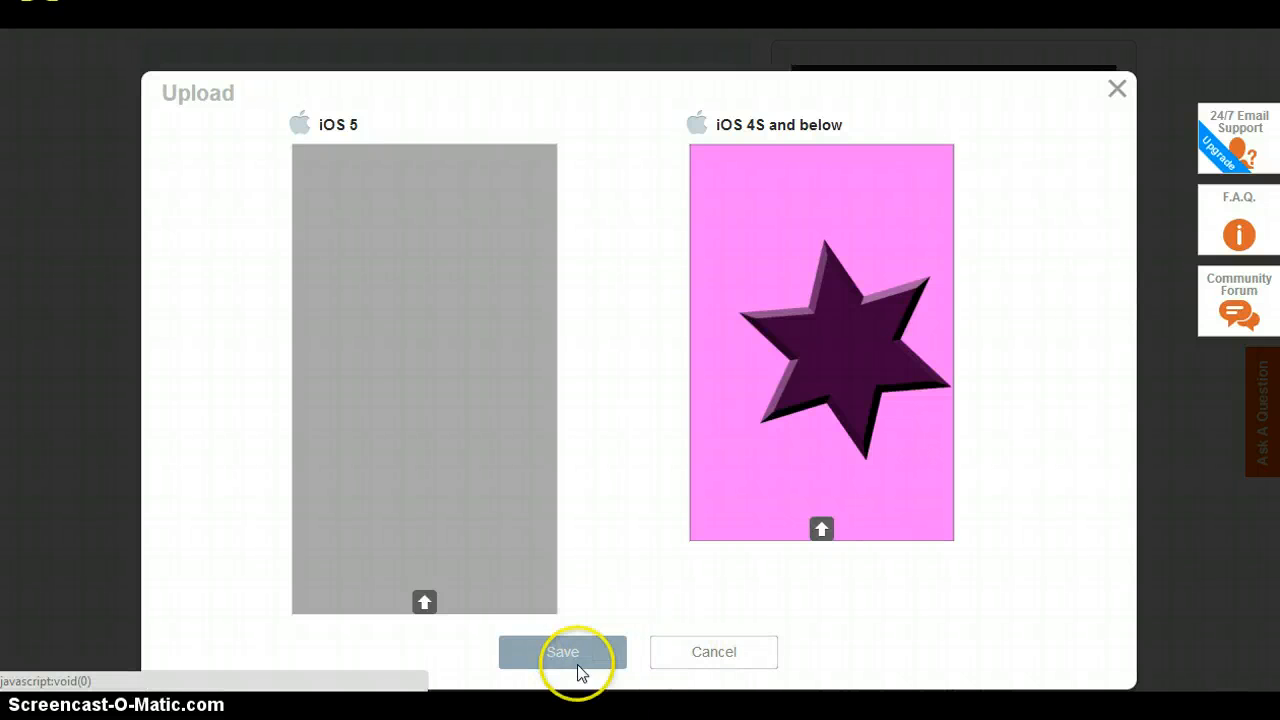
Load star2.png as the background image for iOS 5.
{"action": "left_click", "coordinate": [424, 601]}
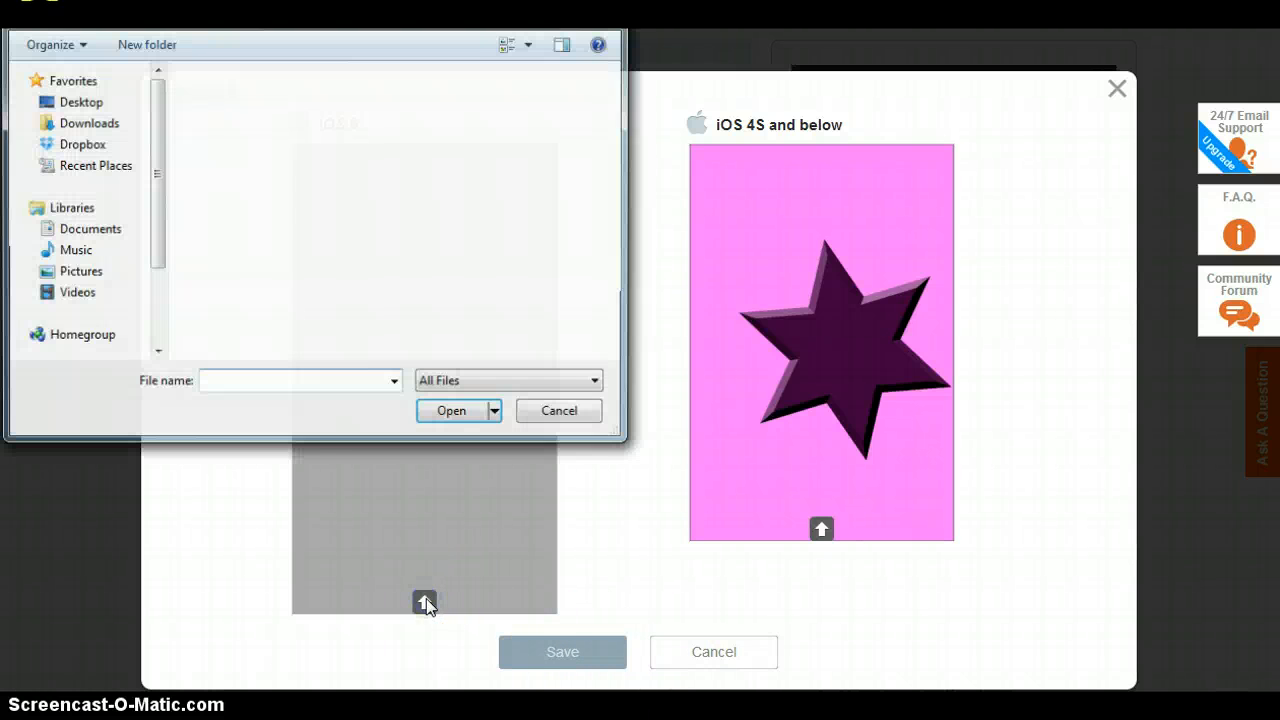
{"action": "left_click", "coordinate": [330, 381]}
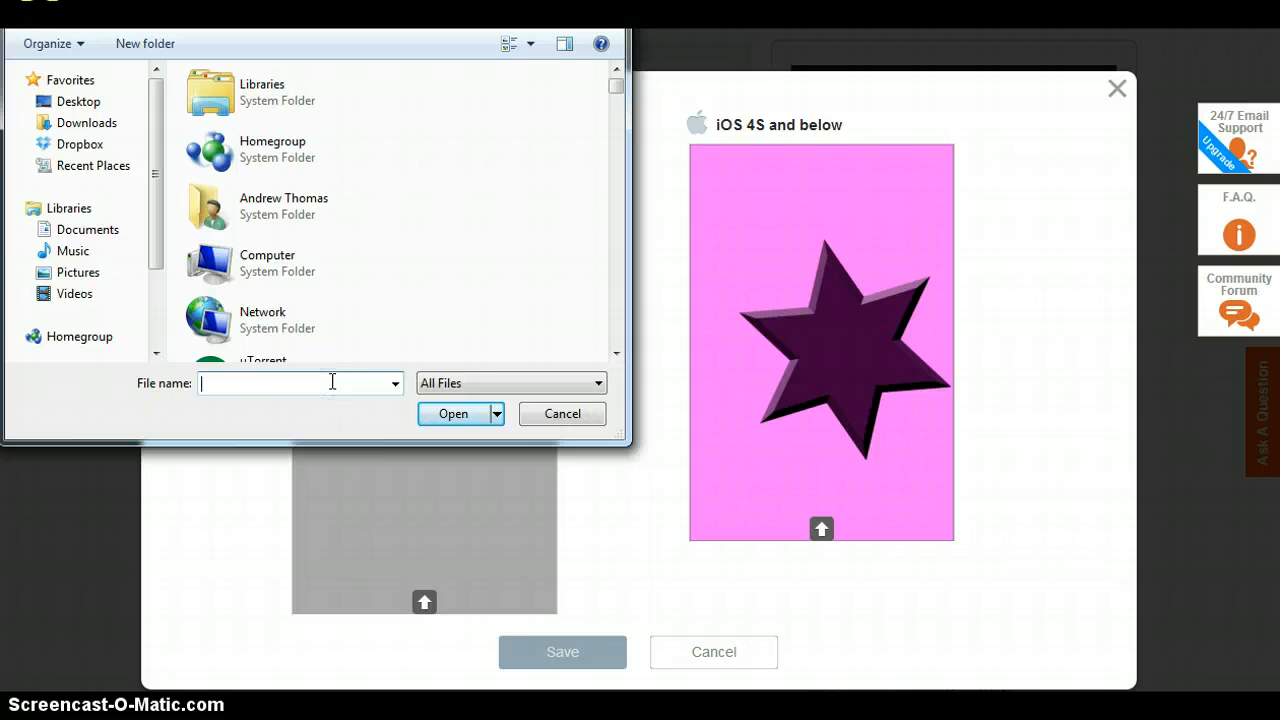
{"action": "type", "text": "star2"}
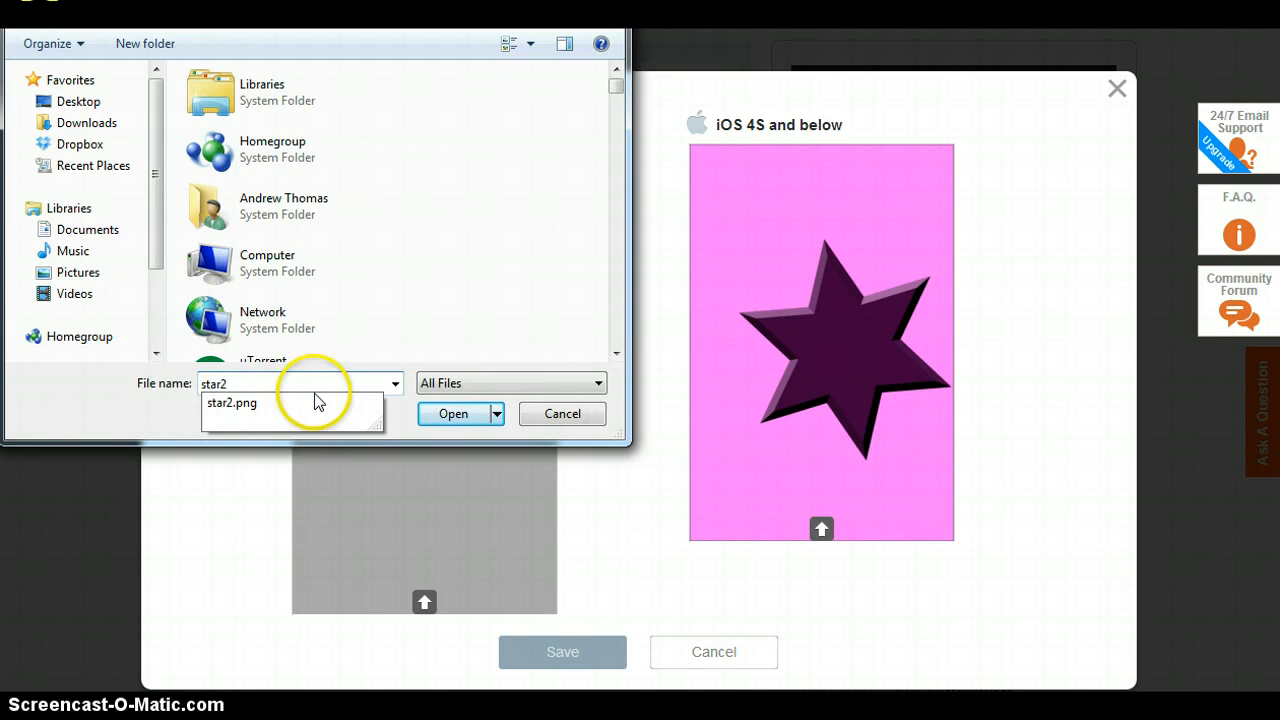
{"action": "left_click", "coordinate": [300, 400]}
{"action": "left_click", "coordinate": [452, 414]}
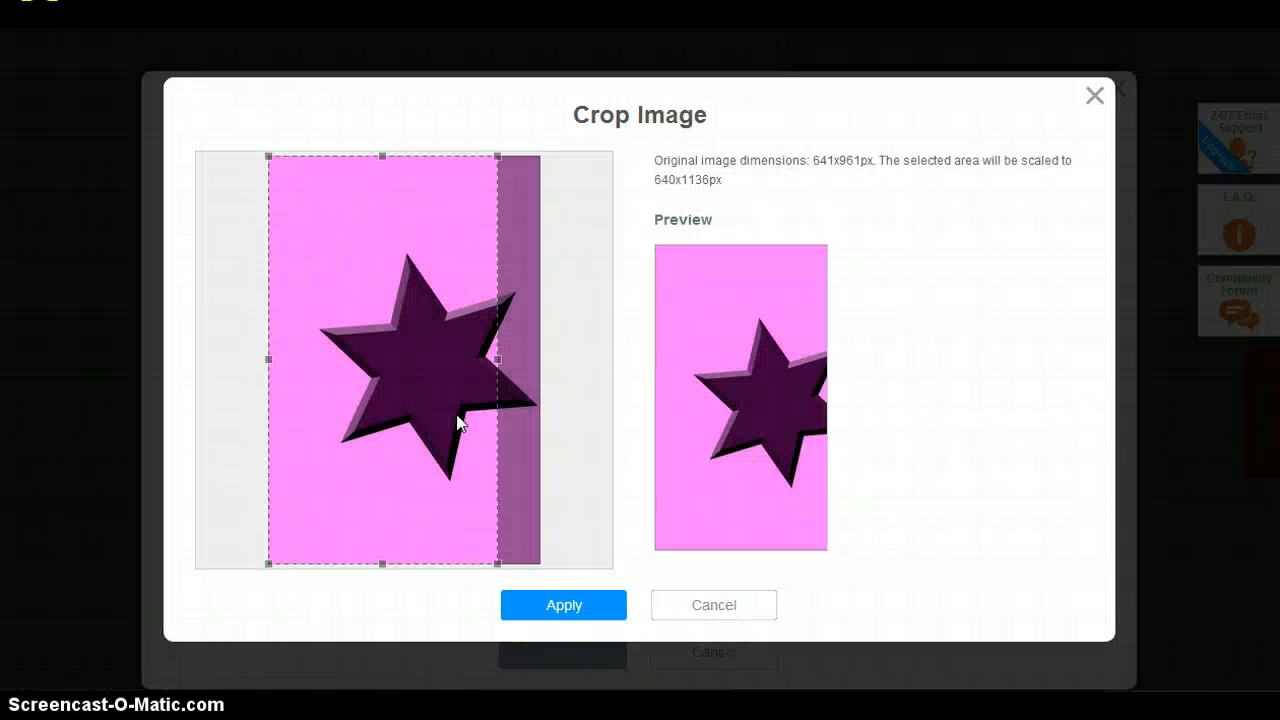
Position the iOS 5 crop area over the whole star, apply the iOS 5 and 640x960px crops, and save the uploaded backgrounds.
{"action": "left_click_drag", "start_coordinate": [437, 414], "coordinate": [479, 405]}
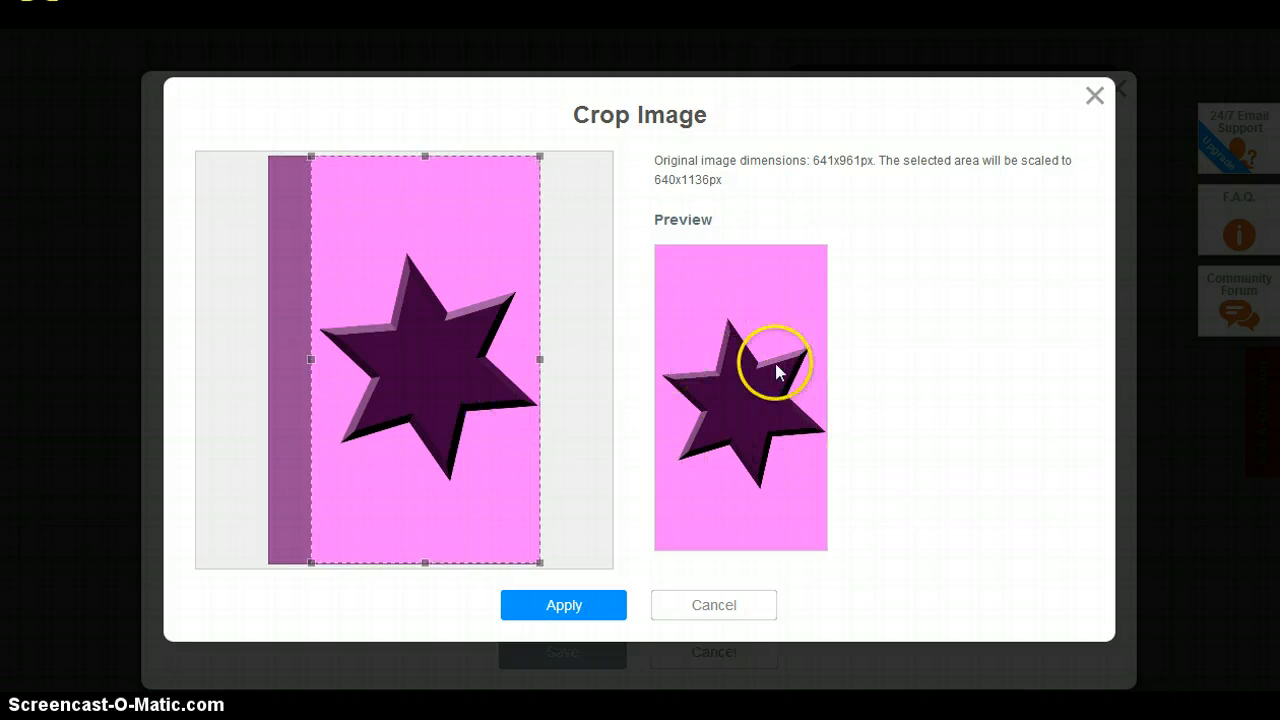
{"action": "left_click", "coordinate": [593, 610]}
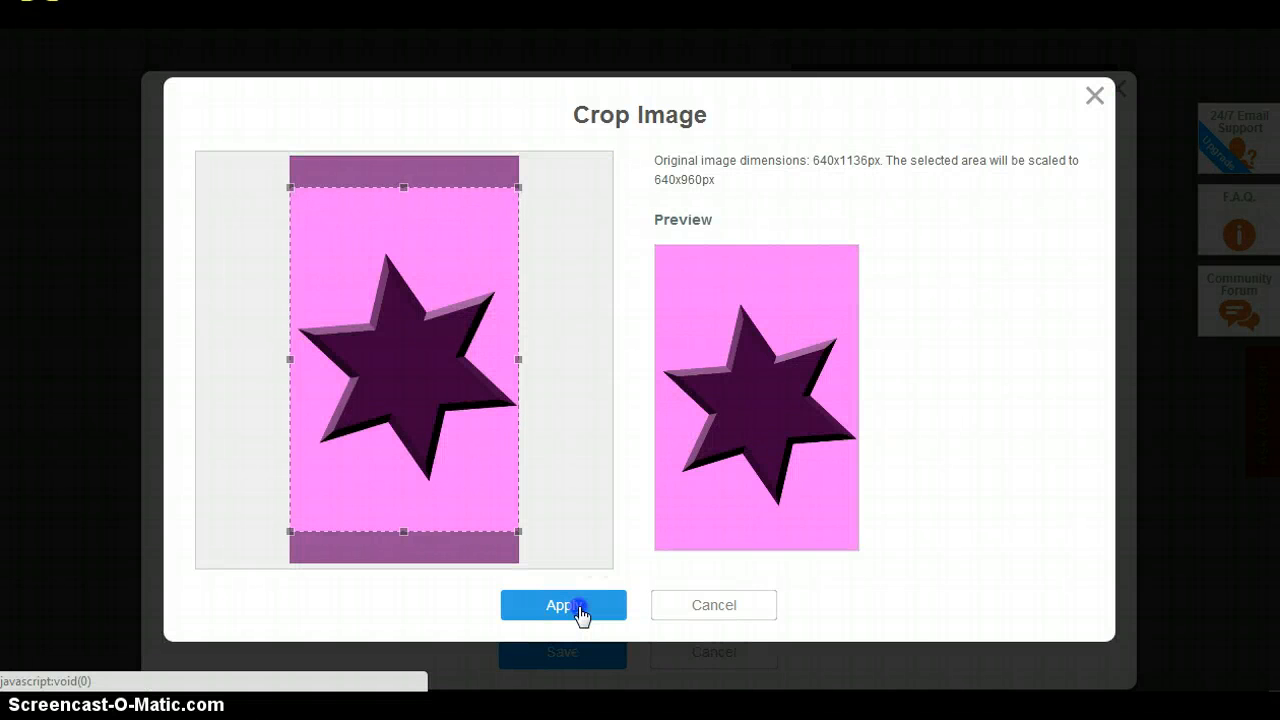
{"action": "left_click", "coordinate": [594, 611]}
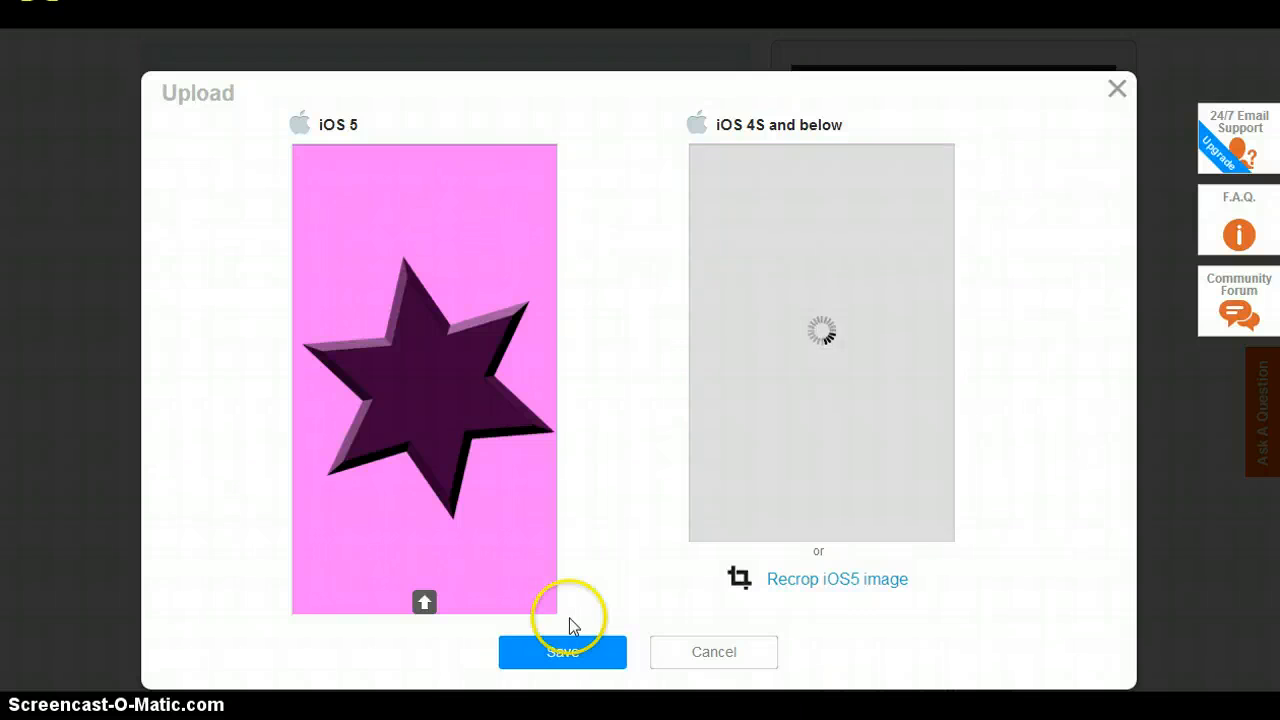
{"action": "left_click", "coordinate": [562, 655]}
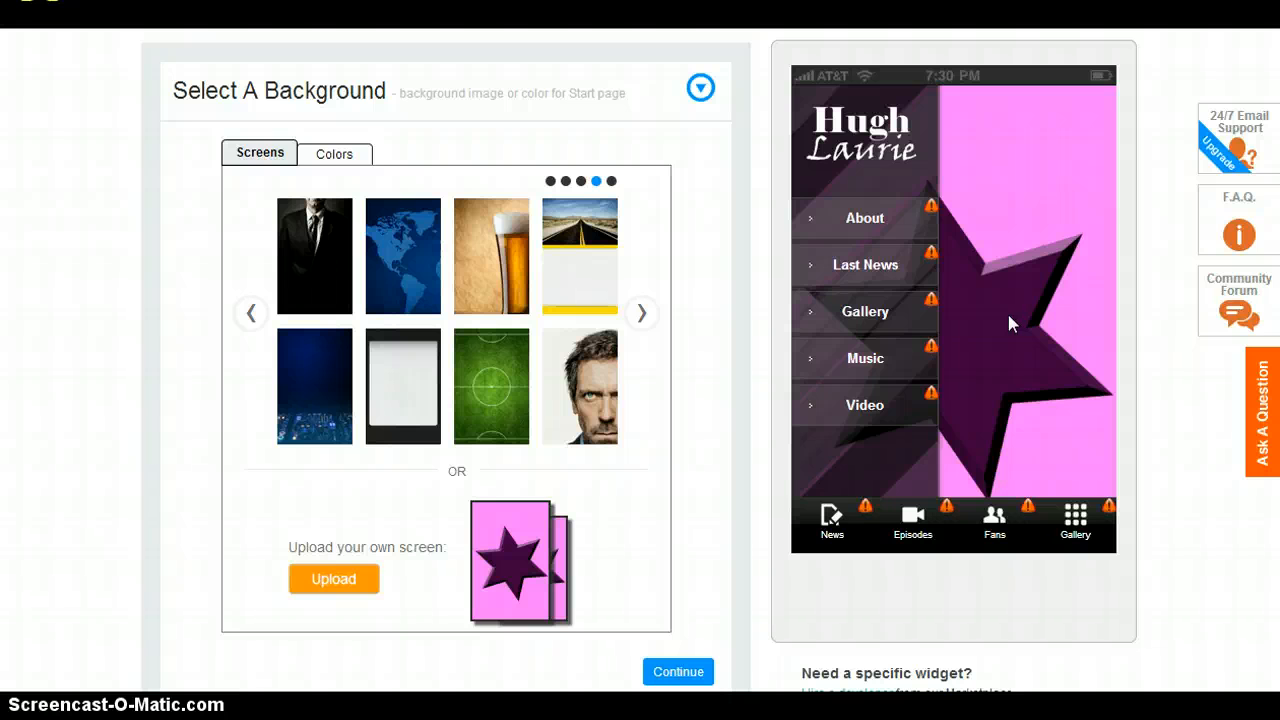
{"action": "mouse_move", "coordinate": [1007, 311]}
{"action": "left_mouse_down"}
{"action": "mouse_move", "coordinate": [999, 286]}
{"action": "mouse_move", "coordinate": [1012, 307]}
{"action": "mouse_move", "coordinate": [985, 358]}
{"action": "left_mouse_up"}
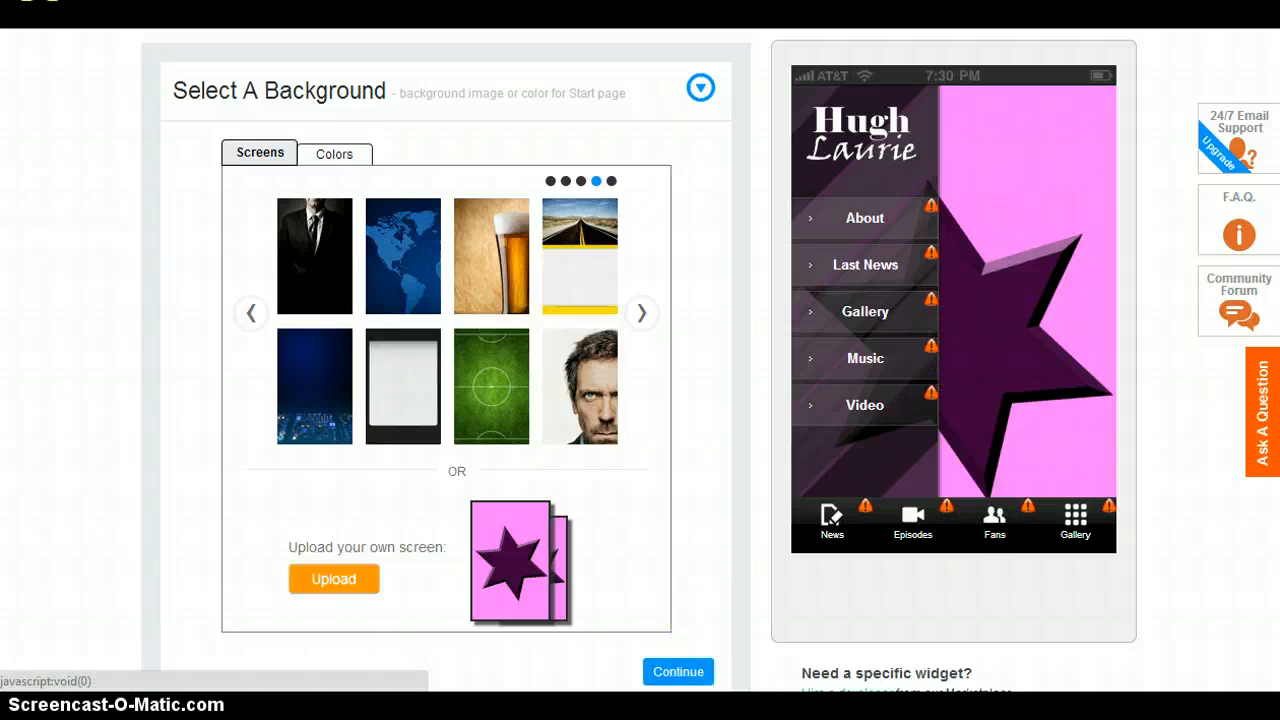
Switch to Xara, scale the purple star down to about 282 by 293 pixels and place it on the pink background's upper right area.
{"action": "key", "text": "alt+Tab"}
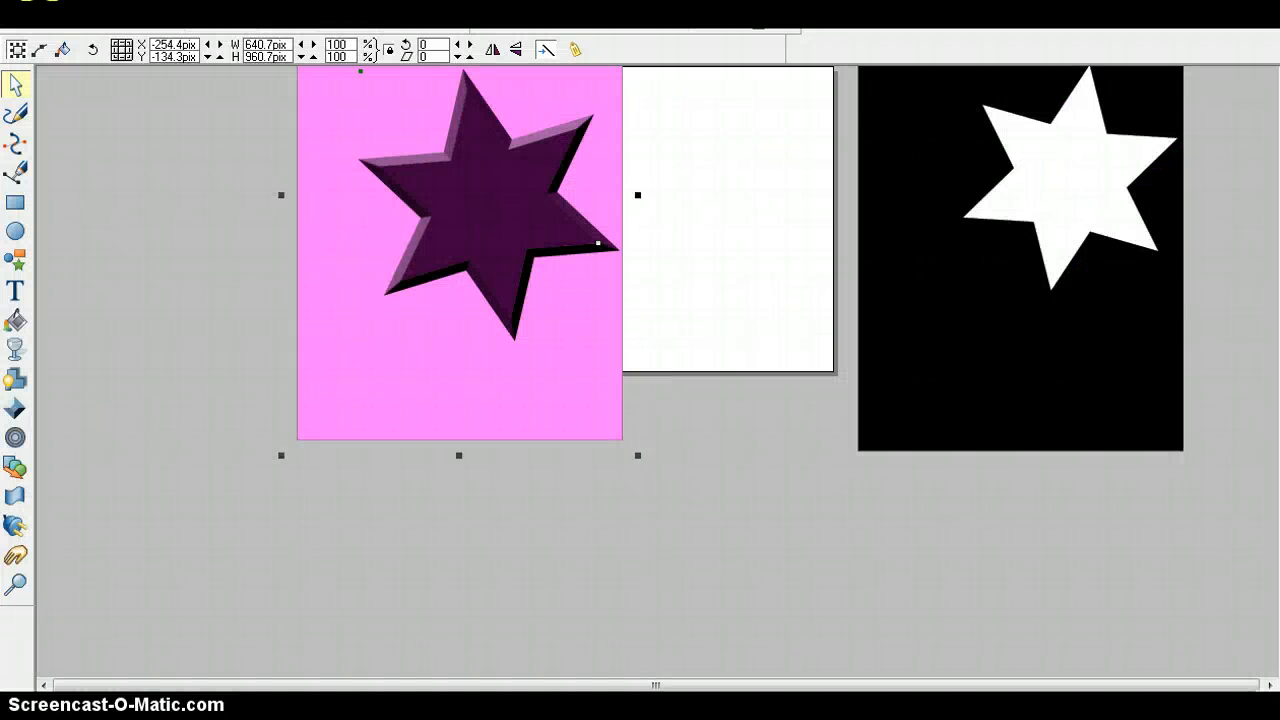
{"action": "scroll", "coordinate": [863, 277], "scroll_direction": "up", "scroll_amount": 3}
{"action": "left_click", "coordinate": [541, 289]}
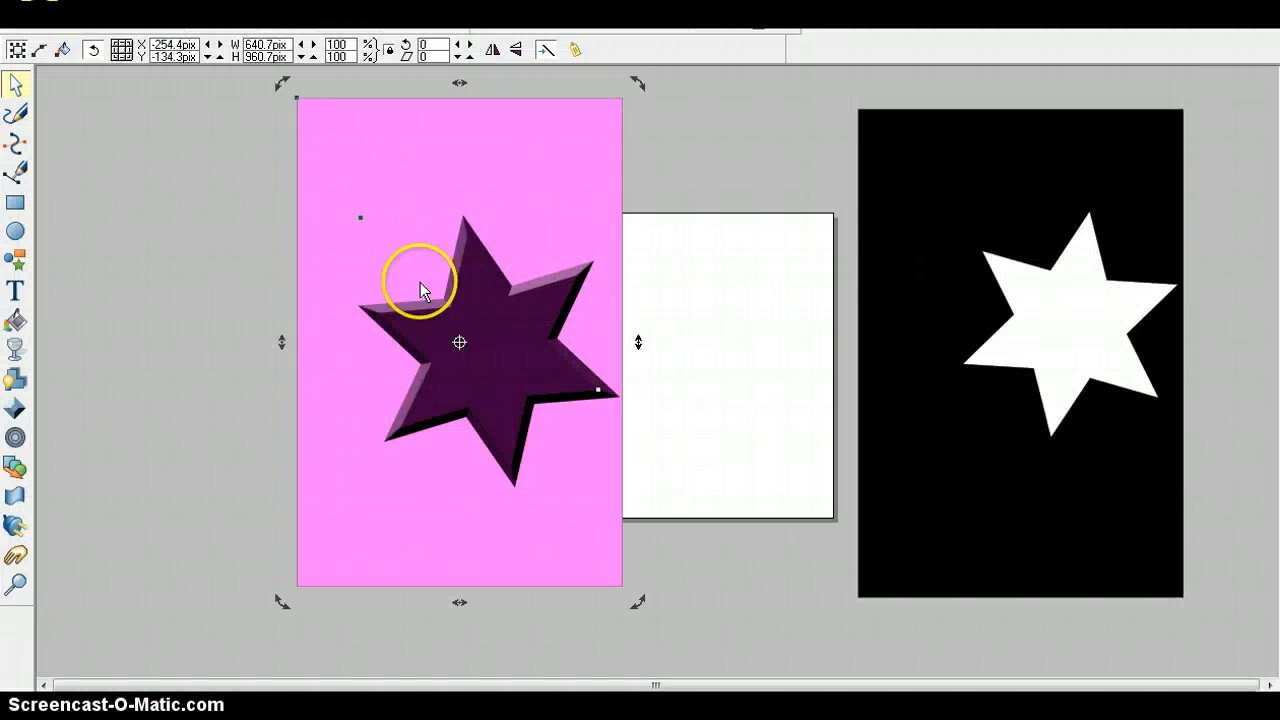
{"action": "left_click", "coordinate": [475, 352]}
{"action": "left_click", "coordinate": [457, 345]}
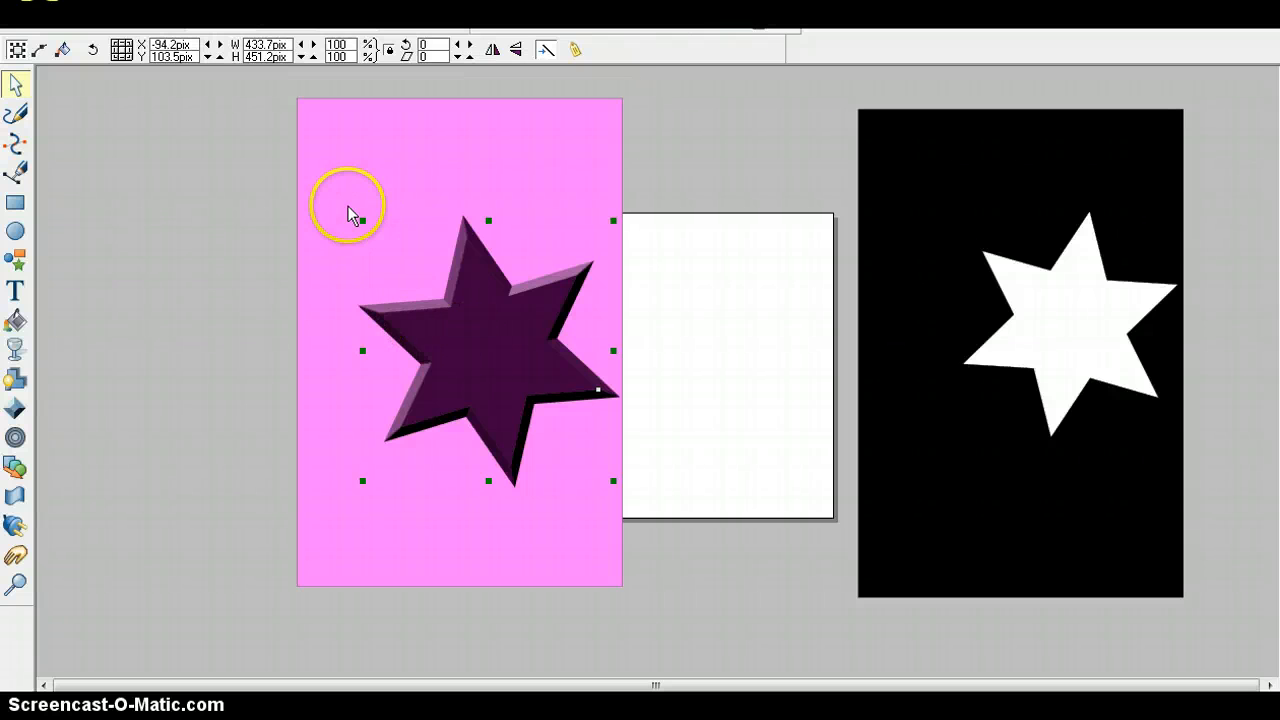
{"action": "left_click_drag", "start_coordinate": [362, 217], "coordinate": [480, 298]}
{"action": "left_click_drag", "start_coordinate": [521, 338], "coordinate": [508, 256]}
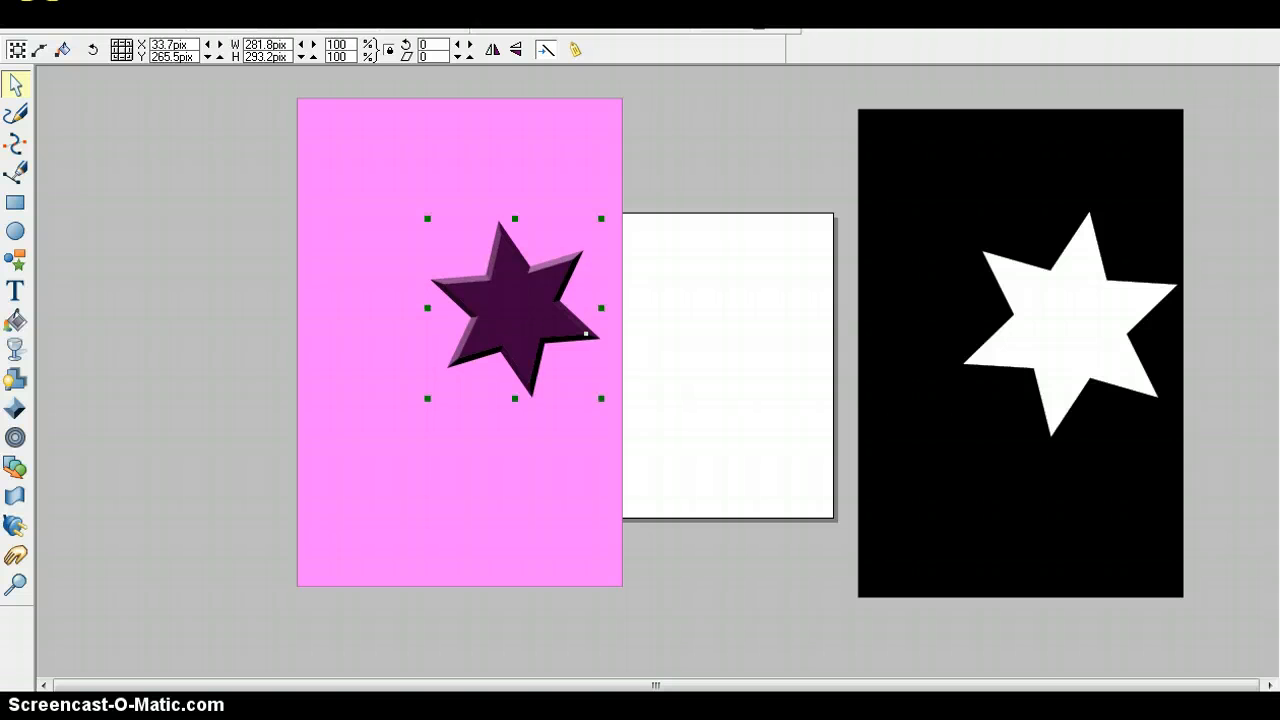
Switch back to the app builder and continue from the background selection to Manage Navigation.
{"action": "left_click", "coordinate": [35, 8]}
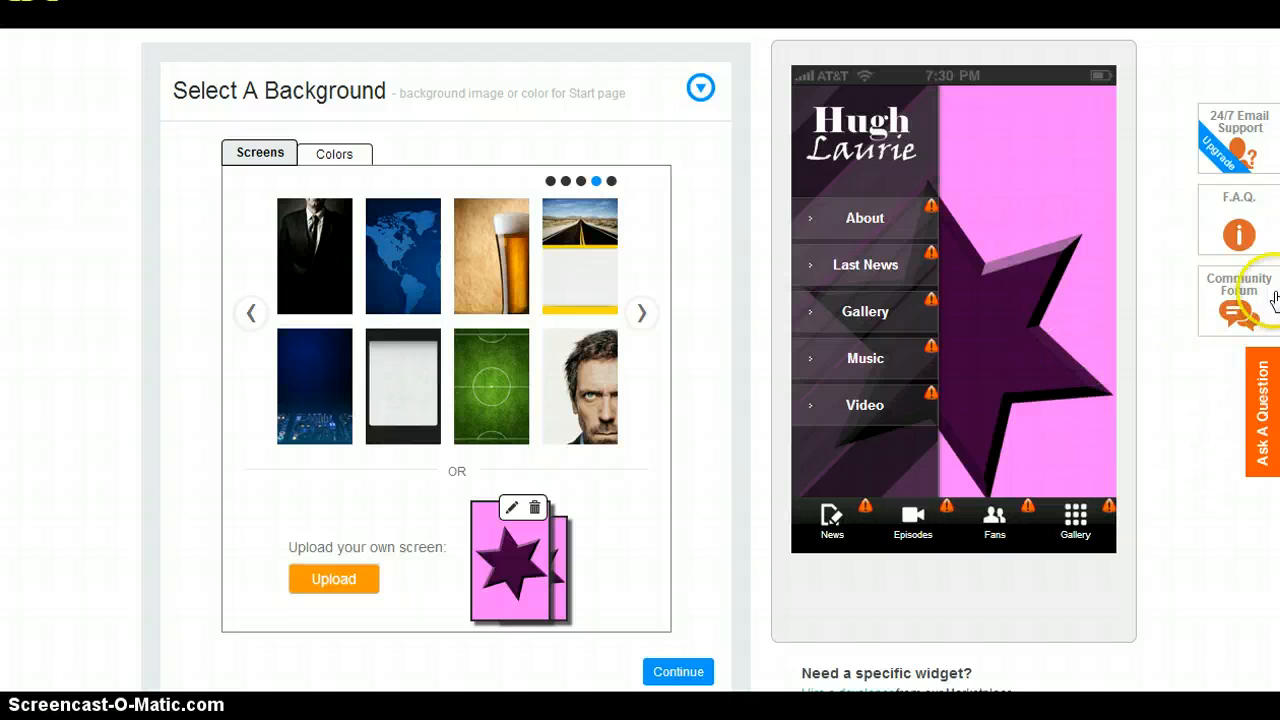
{"action": "scroll", "coordinate": [1275, 300], "scroll_direction": "down", "scroll_amount": 1}
{"action": "scroll", "coordinate": [1260, 370], "scroll_direction": "down", "scroll_amount": 2}
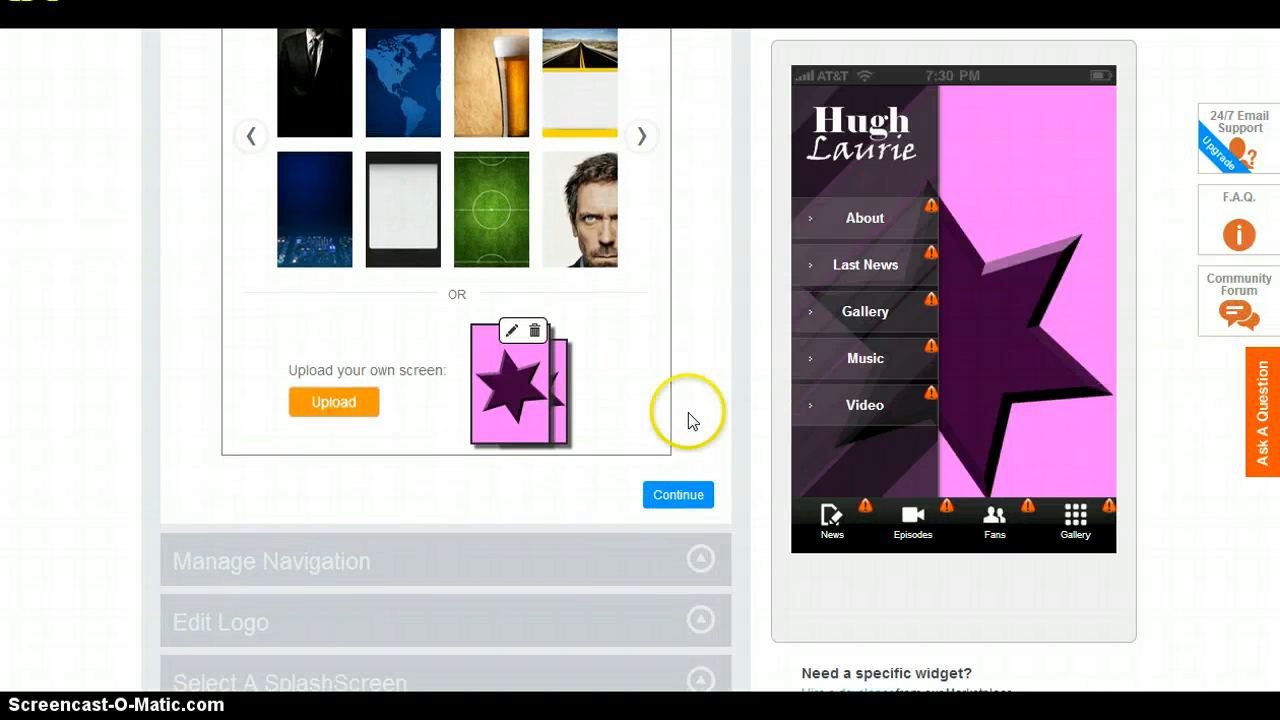
{"action": "left_click", "coordinate": [670, 492]}
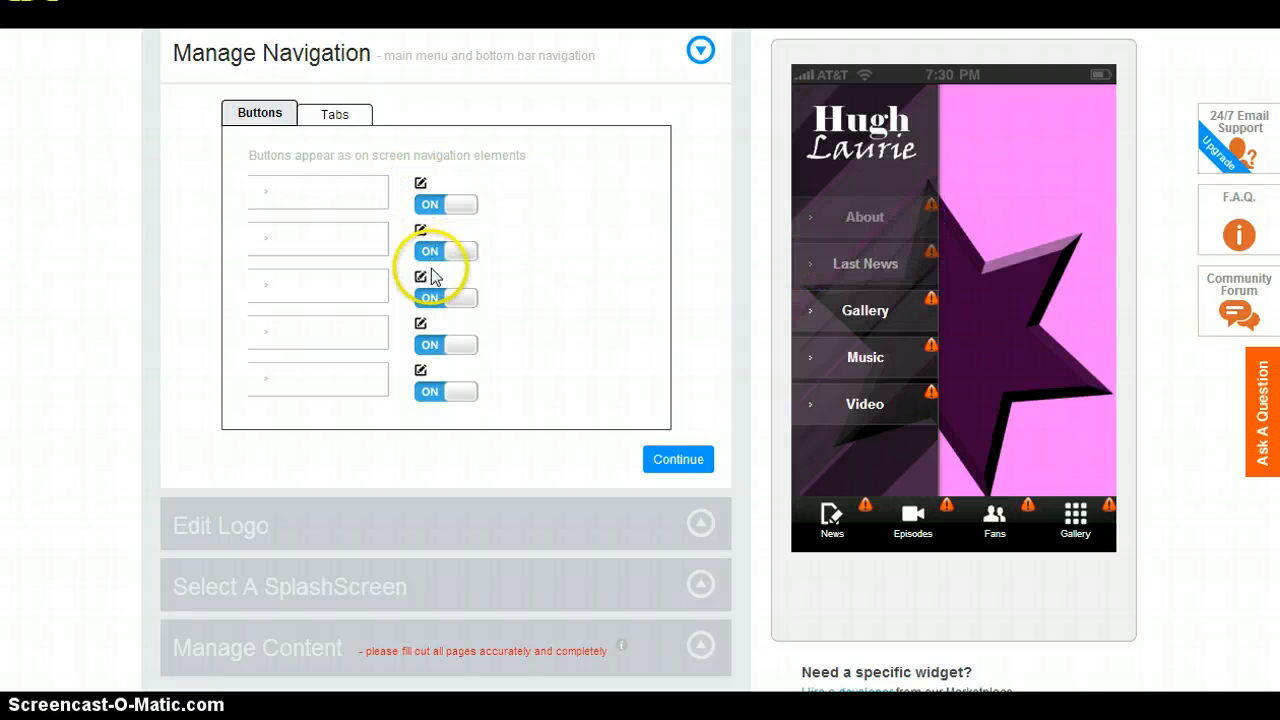
Give the About button the ready-made blue background with a star and rounded corners, and save the button design.
{"action": "left_click", "coordinate": [421, 185]}
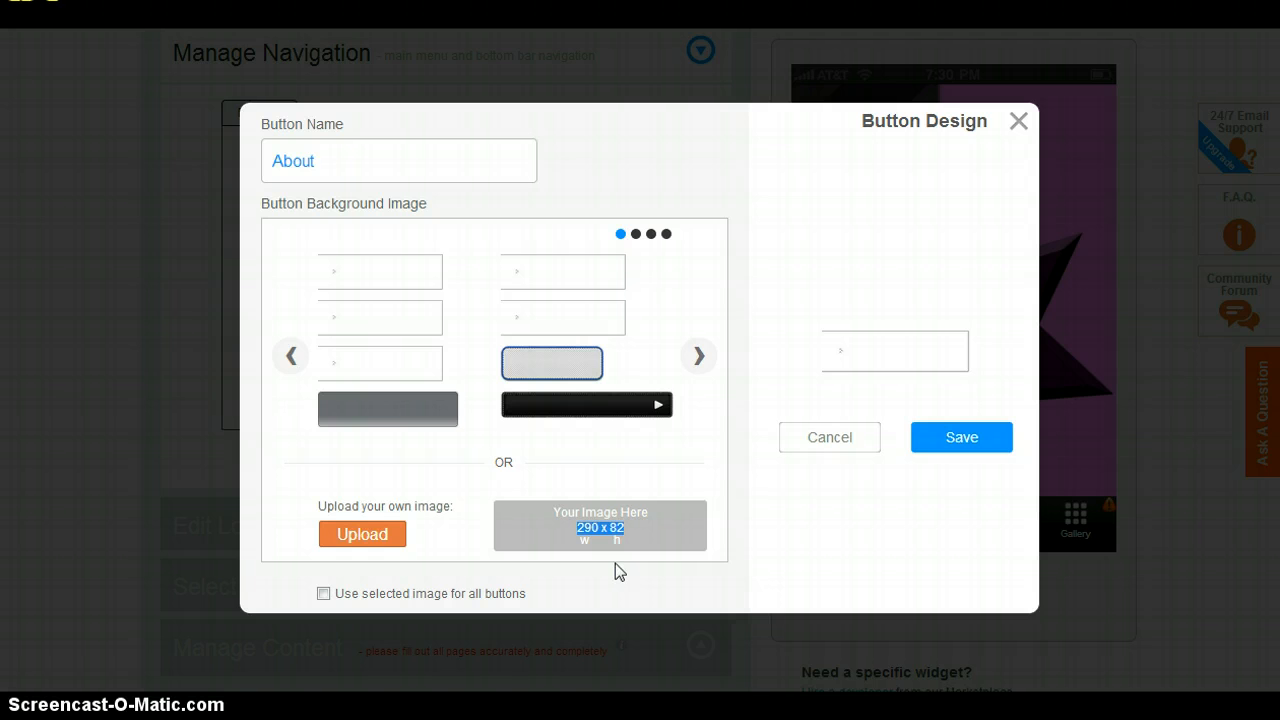
{"action": "left_click", "coordinate": [698, 357]}
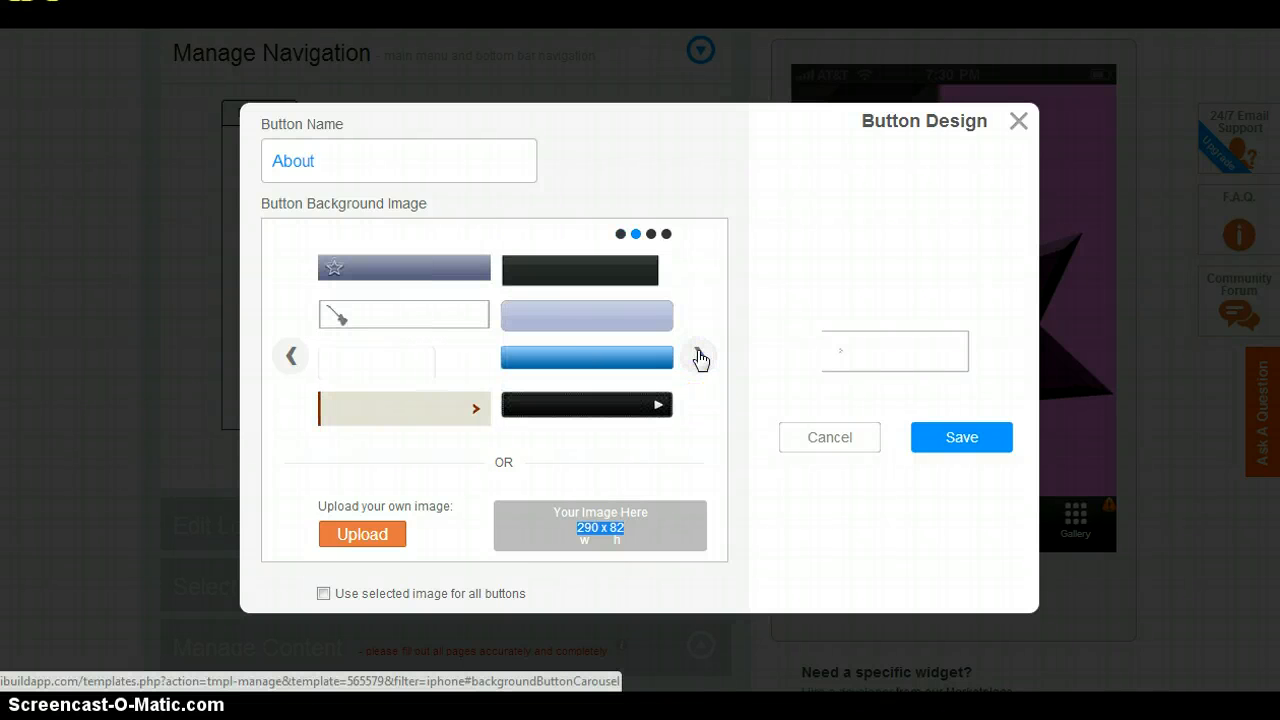
{"action": "left_click", "coordinate": [465, 273]}
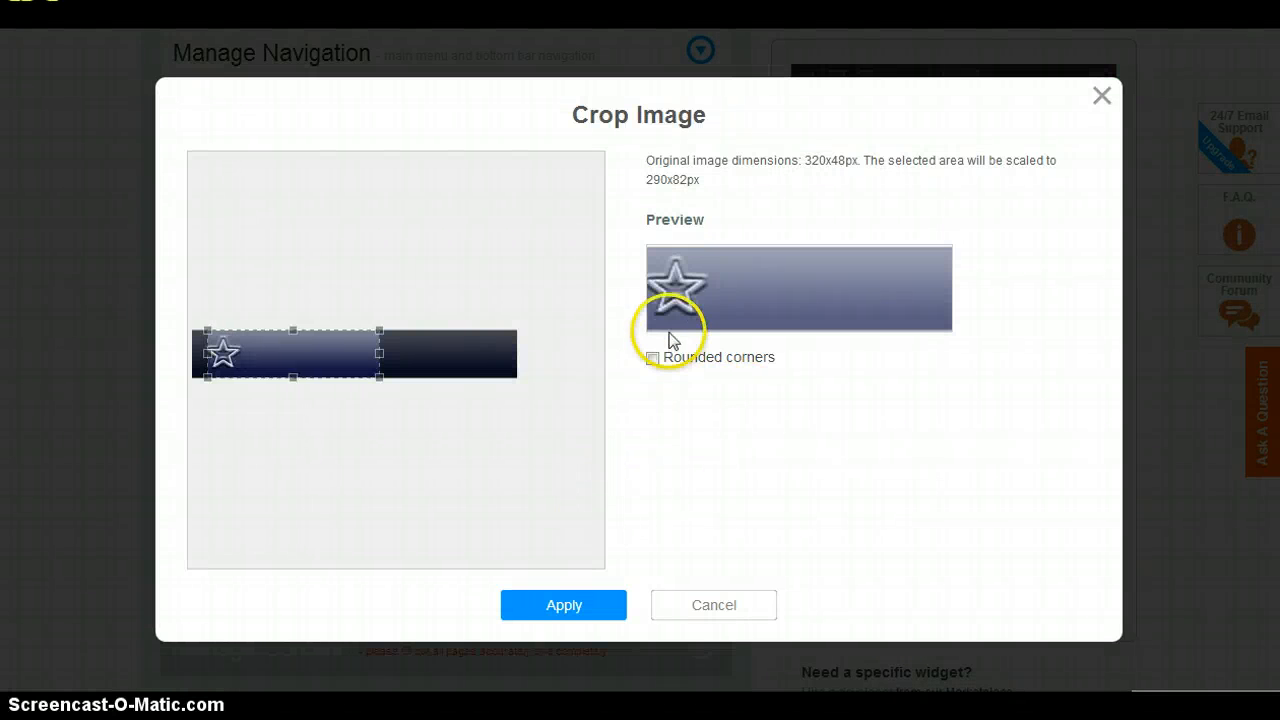
{"action": "left_click", "coordinate": [652, 357]}
{"action": "left_click", "coordinate": [572, 606]}
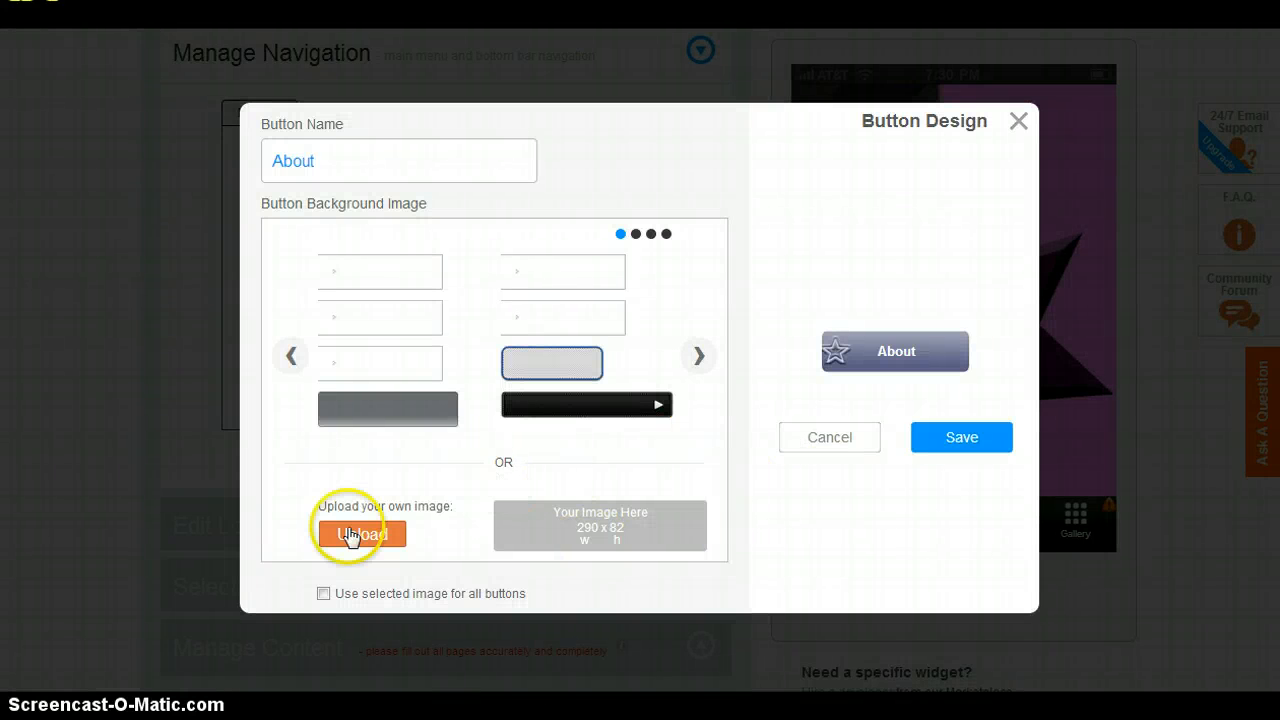
{"action": "left_click", "coordinate": [962, 442]}
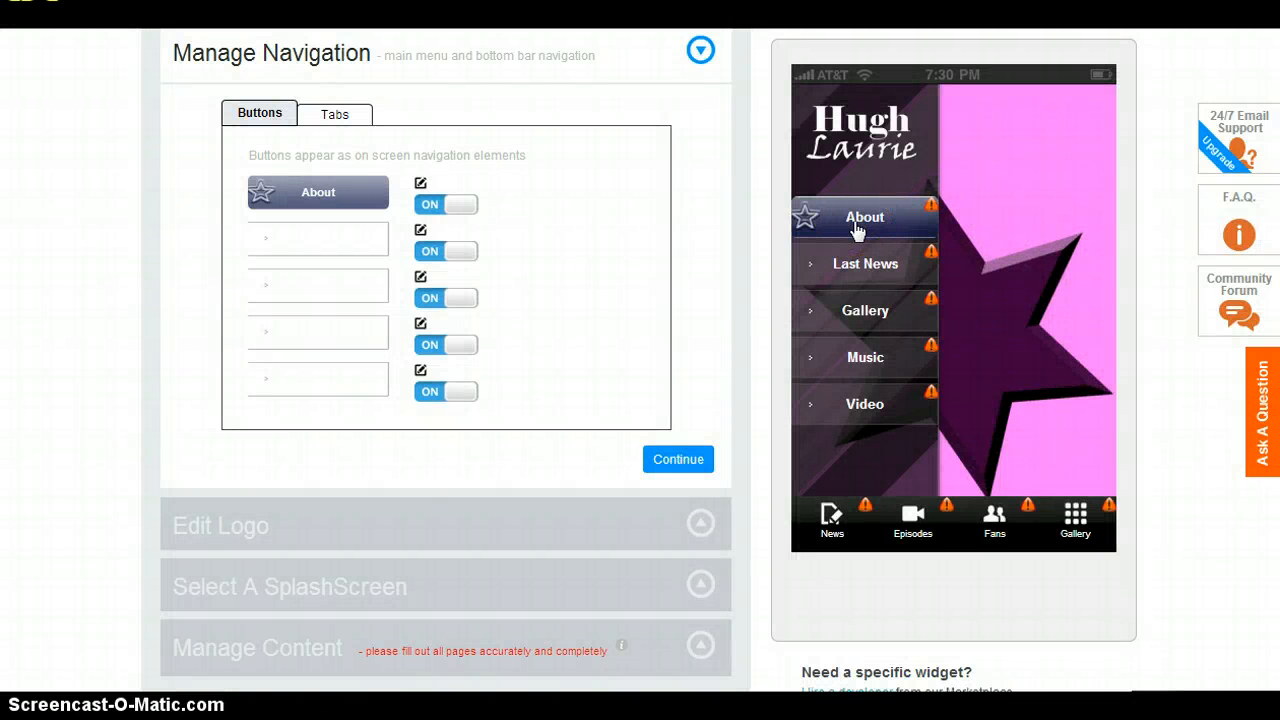
Reopen the About button's design and check the size required for a custom button image.
{"action": "left_click", "coordinate": [420, 187]}
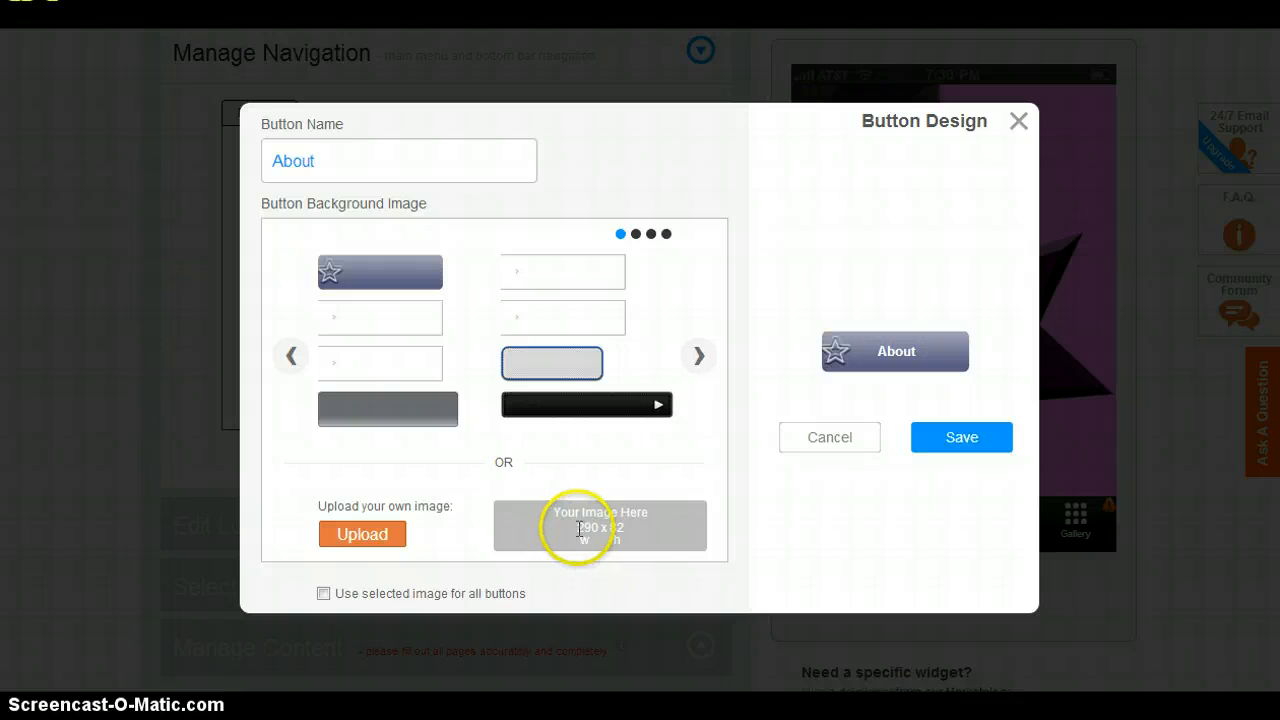
{"action": "left_click_drag", "start_coordinate": [581, 530], "coordinate": [626, 527]}
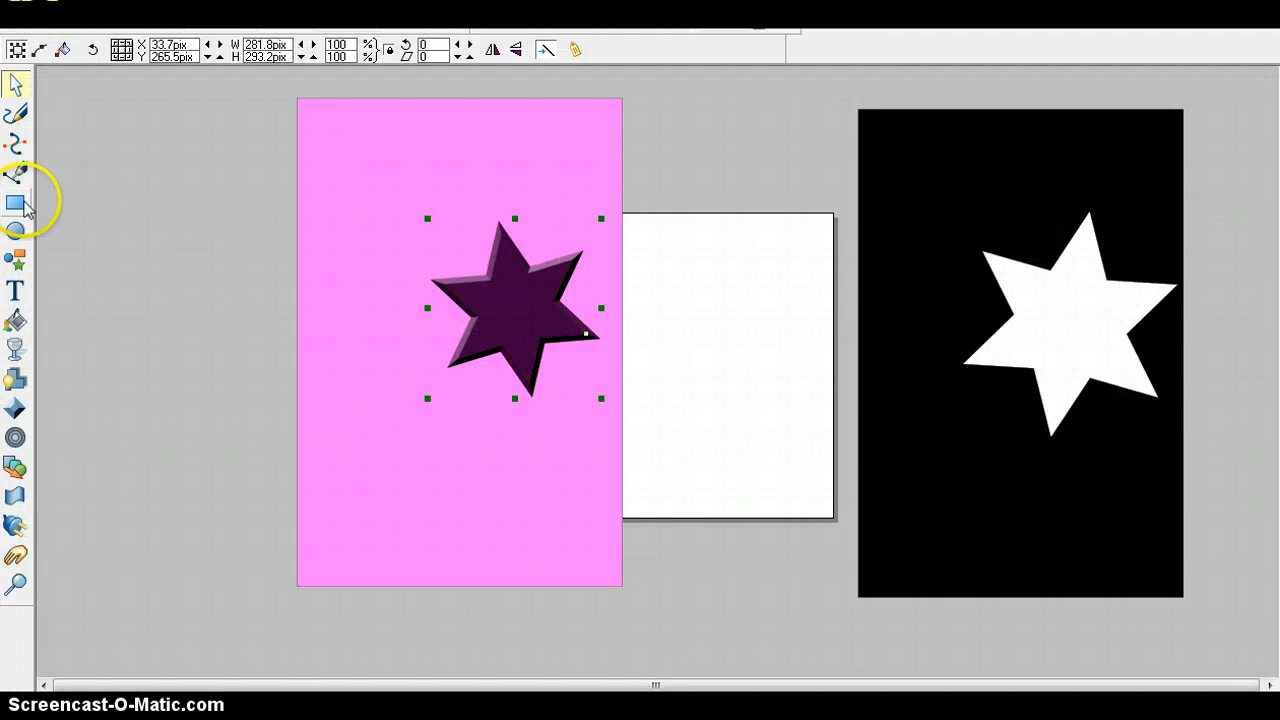
In Xara, draw a black rectangle beside the pink background and set its size to 292 by 82 pixels.
{"action": "left_click", "coordinate": [15, 203]}
{"action": "mouse_move", "coordinate": [97, 267]}
{"action": "left_mouse_down"}
{"action": "mouse_move", "coordinate": [177, 289]}
{"action": "mouse_move", "coordinate": [254, 373]}
{"action": "left_mouse_up"}
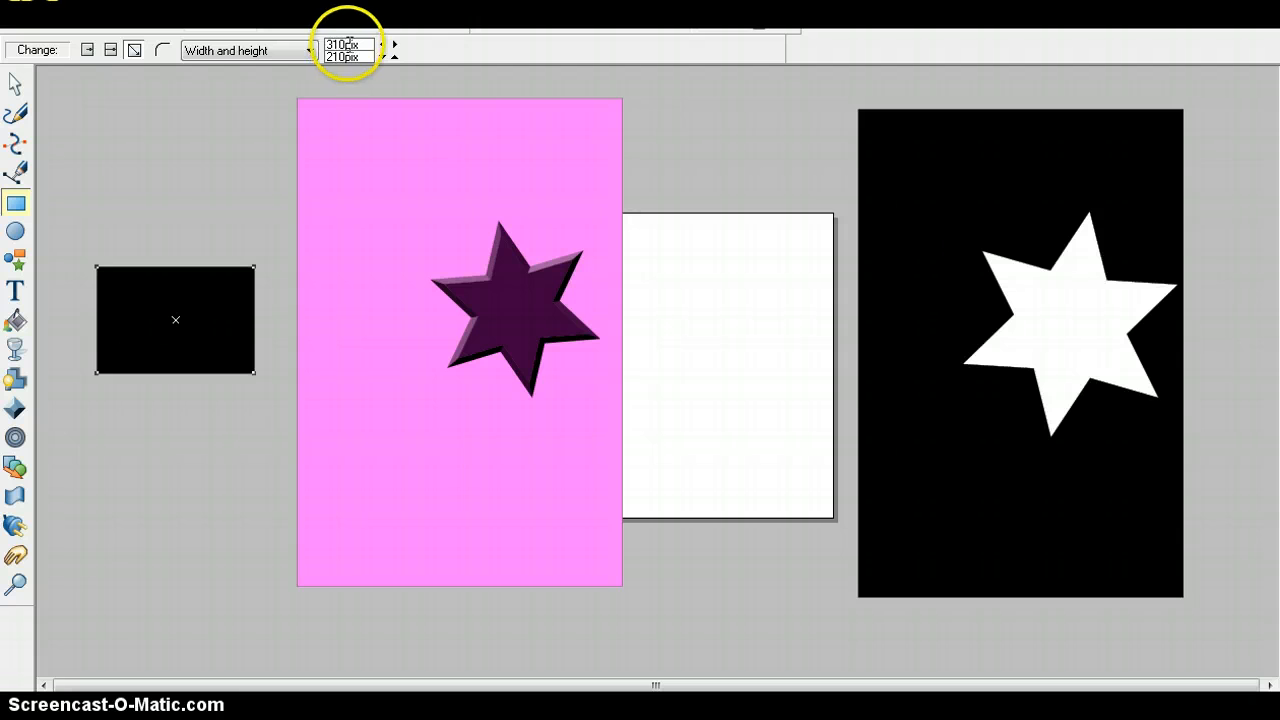
{"action": "left_click", "coordinate": [340, 45]}
{"action": "left_click_drag", "start_coordinate": [344, 45], "coordinate": [320, 62]}
{"action": "type", "text": "82"}
{"action": "key", "text": "Return"}
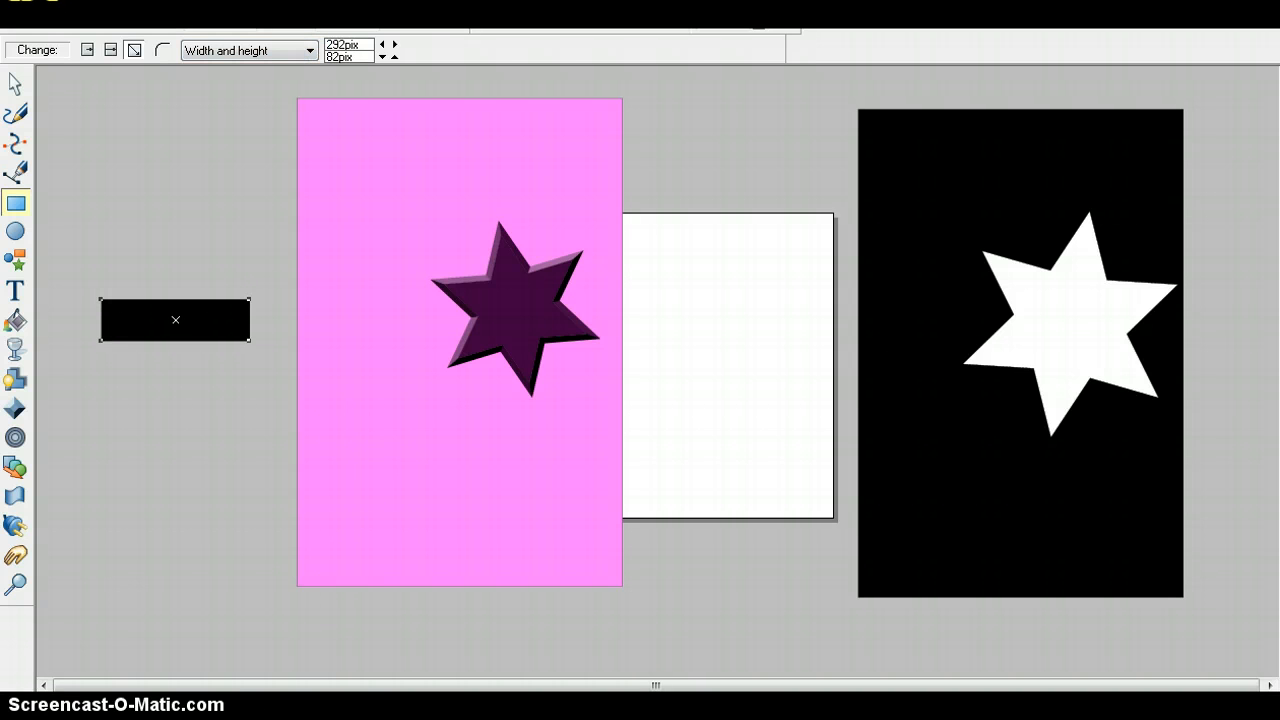
Recheck the required button image size and draw a new 290 by 82 pixel rectangle above the first one in Xara.
{"action": "key", "text": "alt+Tab"}
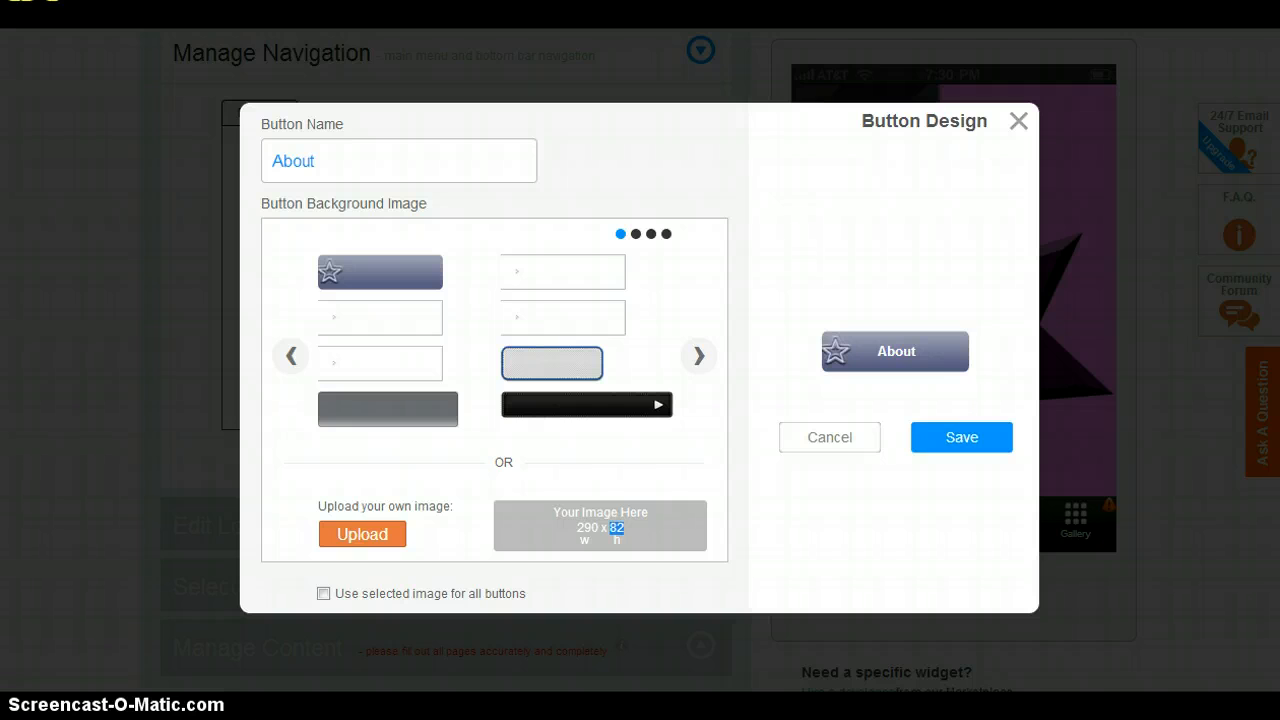
{"action": "key", "text": "alt+Tab"}
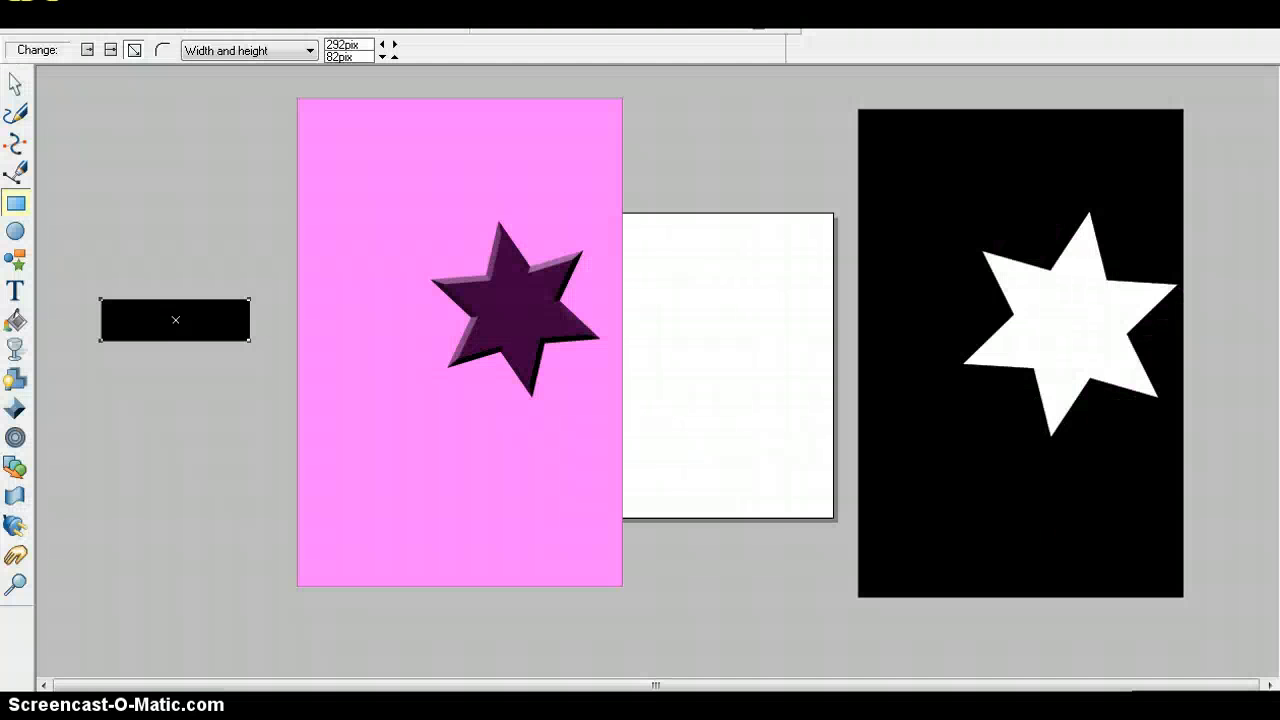
{"action": "left_click", "coordinate": [15, 202]}
{"action": "left_click_drag", "start_coordinate": [89, 167], "coordinate": [207, 207]}
{"action": "left_click", "coordinate": [344, 45]}
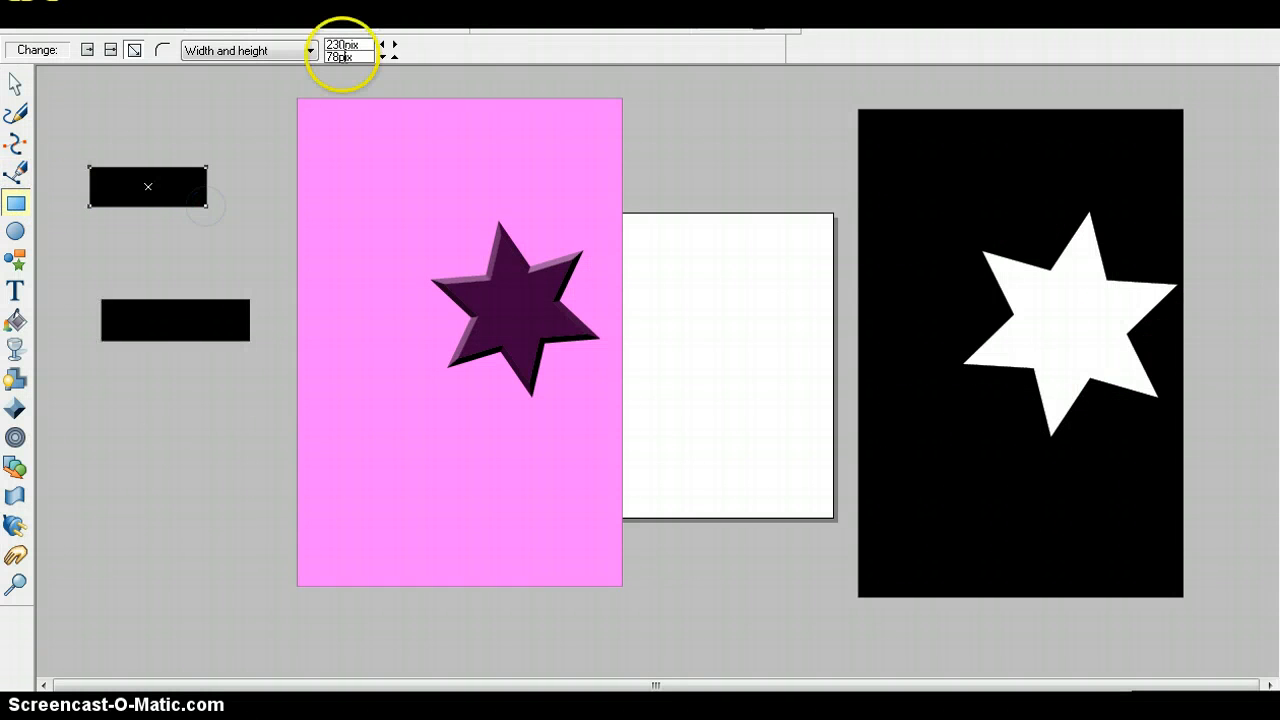
{"action": "left_click_drag", "start_coordinate": [345, 44], "coordinate": [320, 64]}
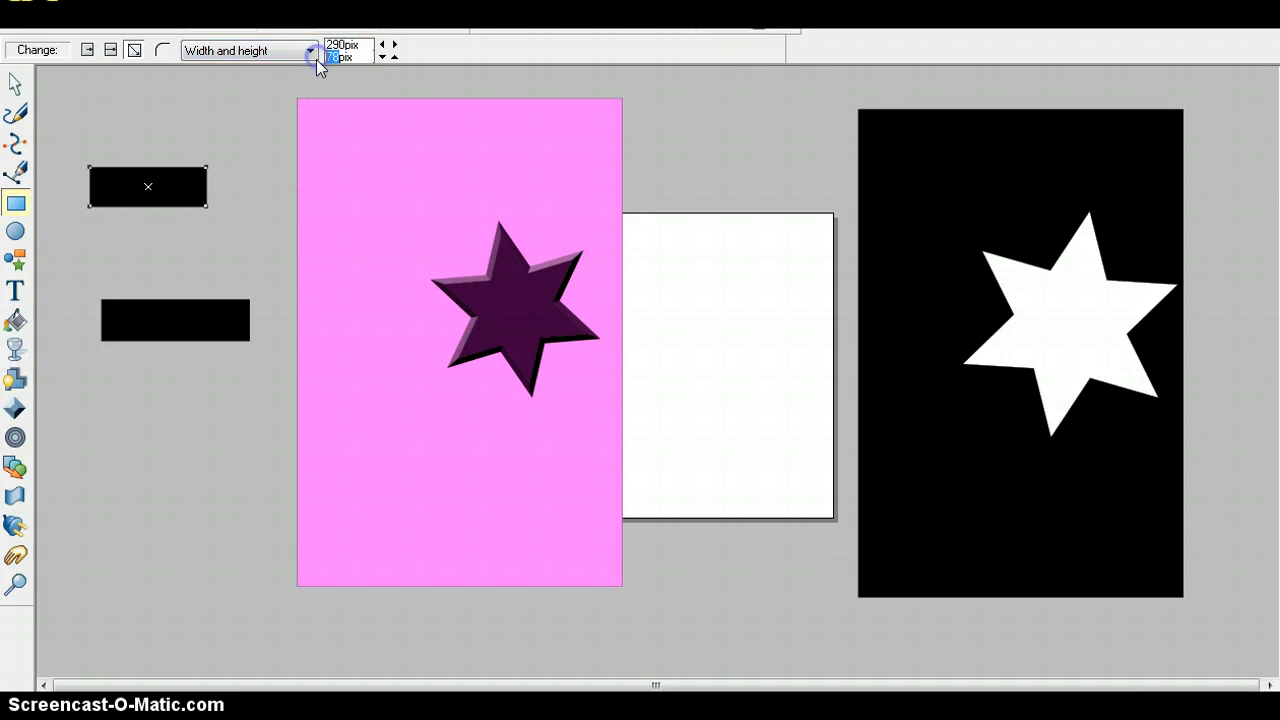
{"action": "type", "text": "82"}
{"action": "key", "text": "Return"}
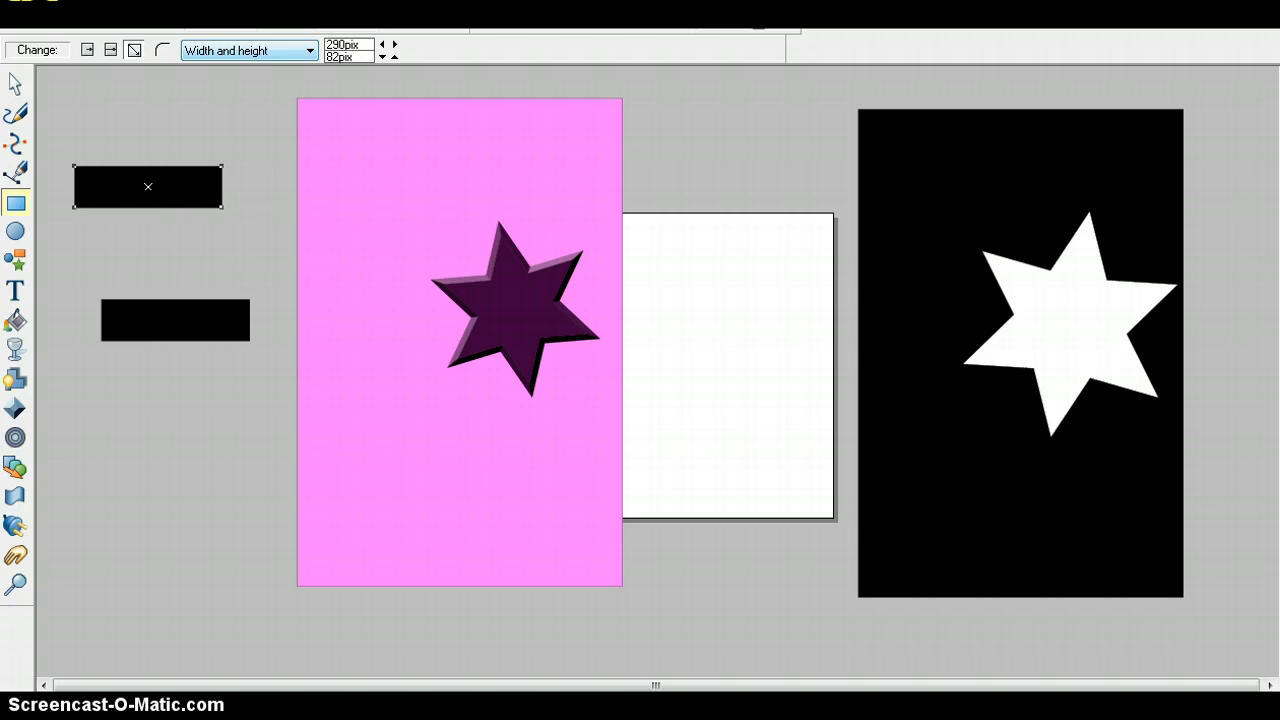
Round the corners of the new rectangle and delete the square-cornered rectangle below it.
{"action": "left_click", "coordinate": [162, 51]}
{"action": "left_click", "coordinate": [176, 330]}
{"action": "key", "text": "Delete"}
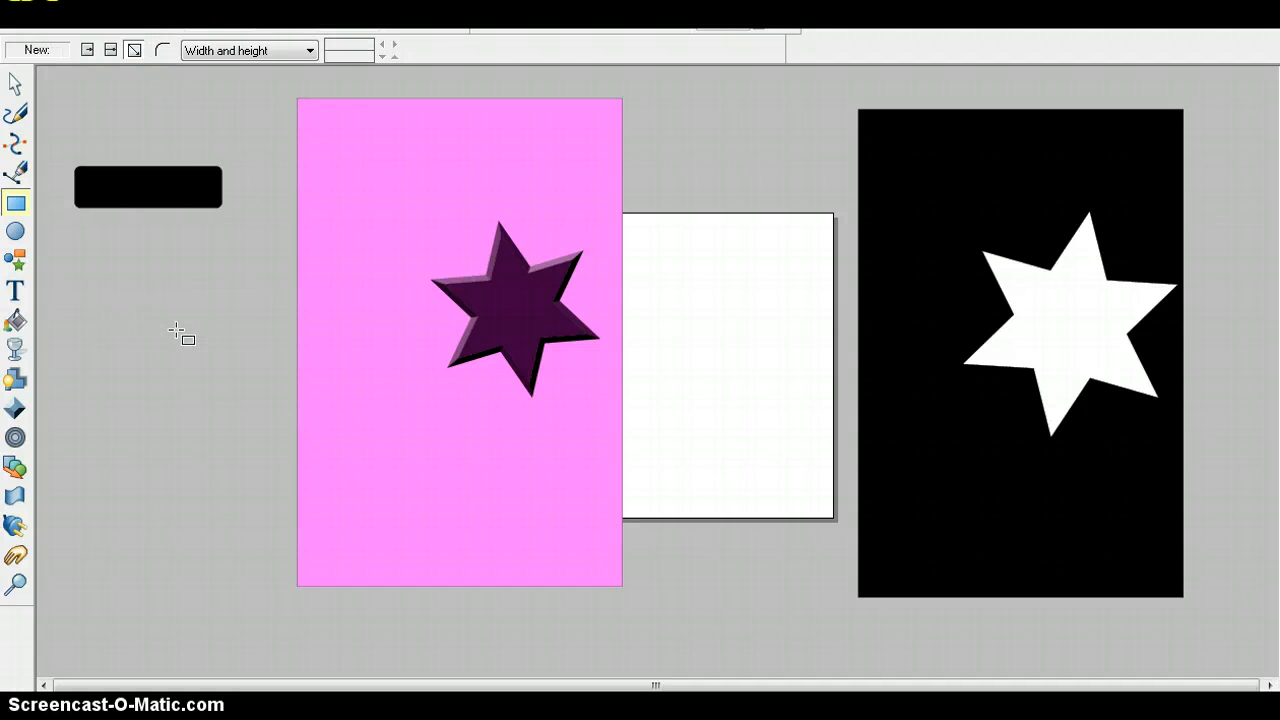
Clone the rounded rectangle, place the copy below the original, and colour both rectangles blue.
{"action": "left_click", "coordinate": [14, 84]}
{"action": "left_click_drag", "start_coordinate": [105, 190], "coordinate": [115, 158]}
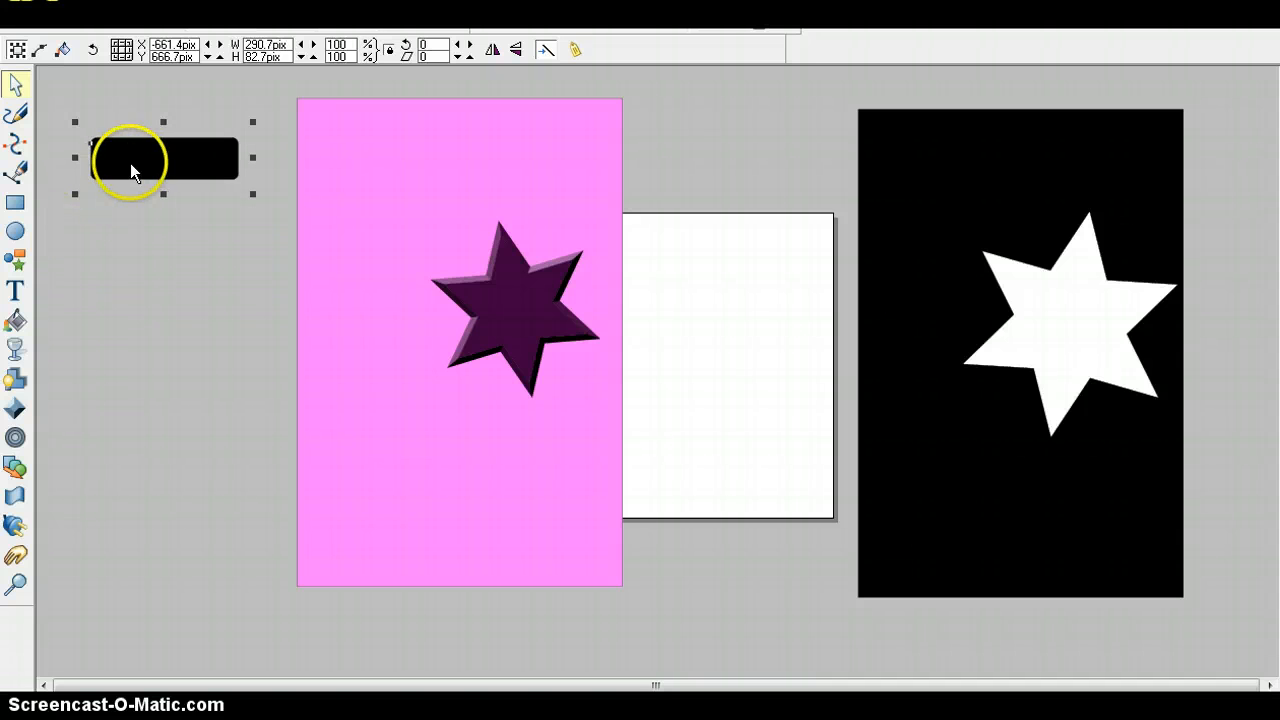
{"action": "right_click", "coordinate": [134, 165]}
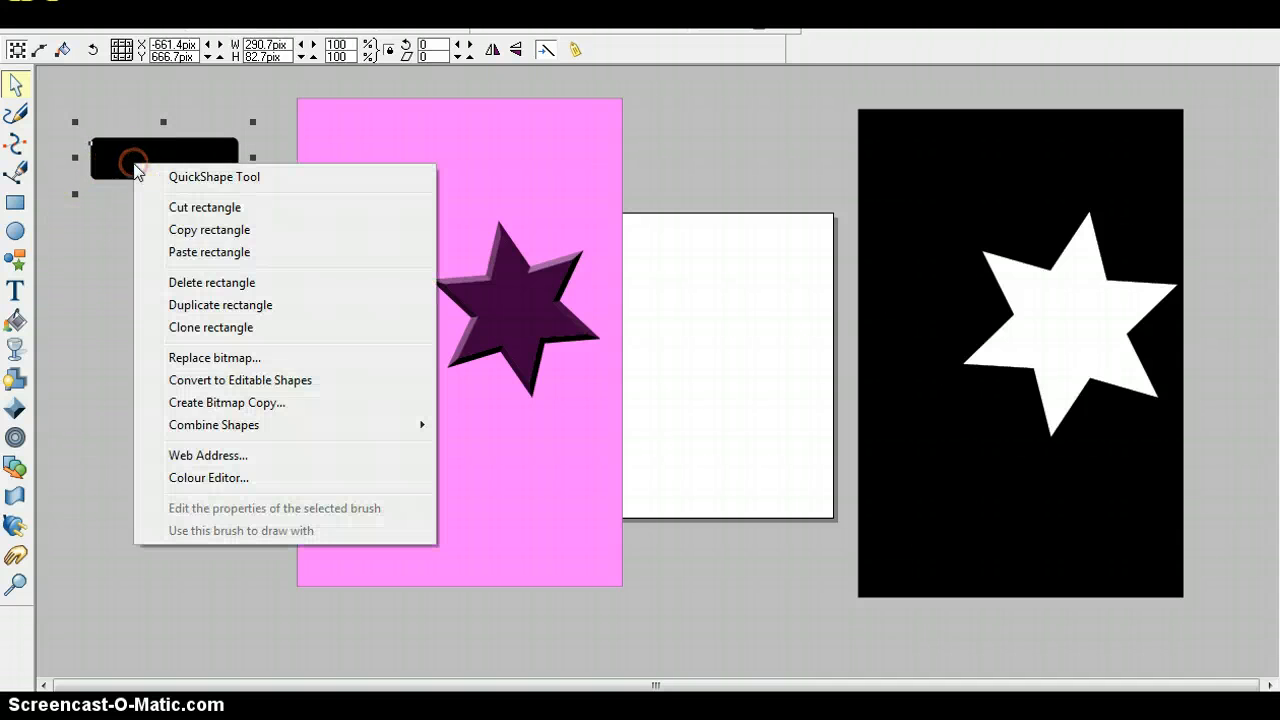
{"action": "left_click", "coordinate": [200, 327]}
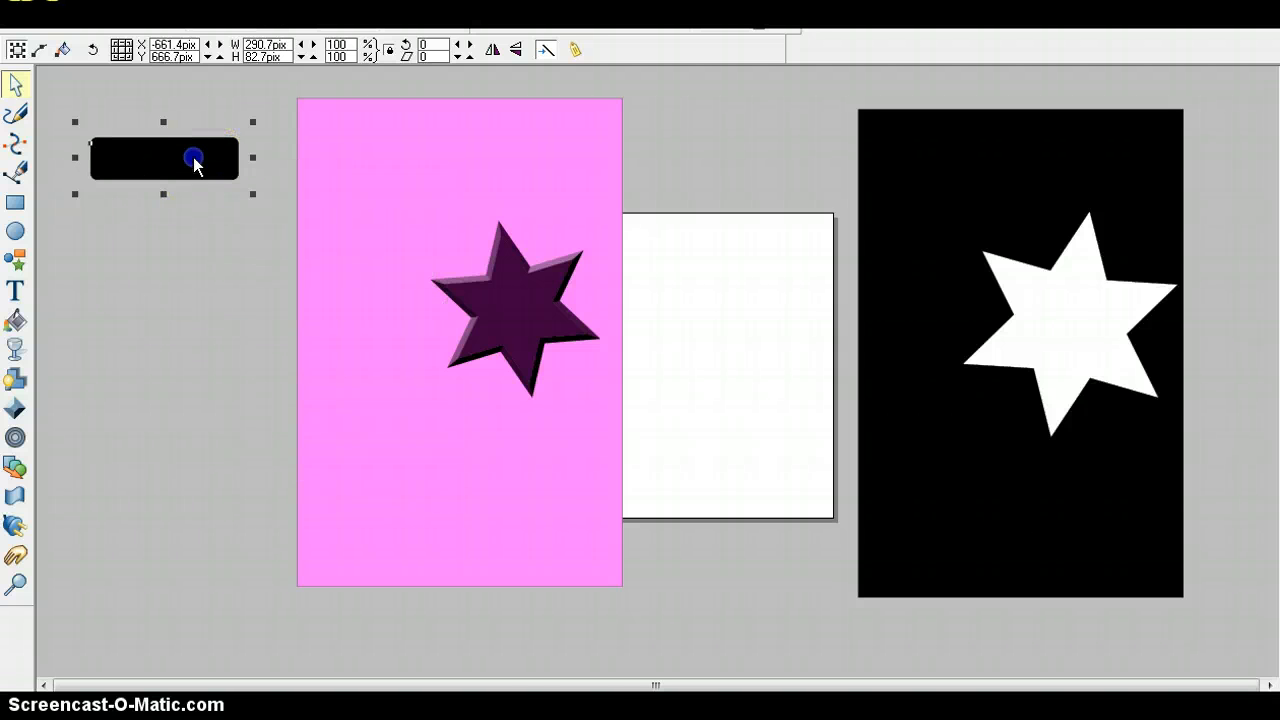
{"action": "left_click_drag", "start_coordinate": [191, 160], "coordinate": [191, 237]}
{"action": "left_click", "coordinate": [198, 168]}
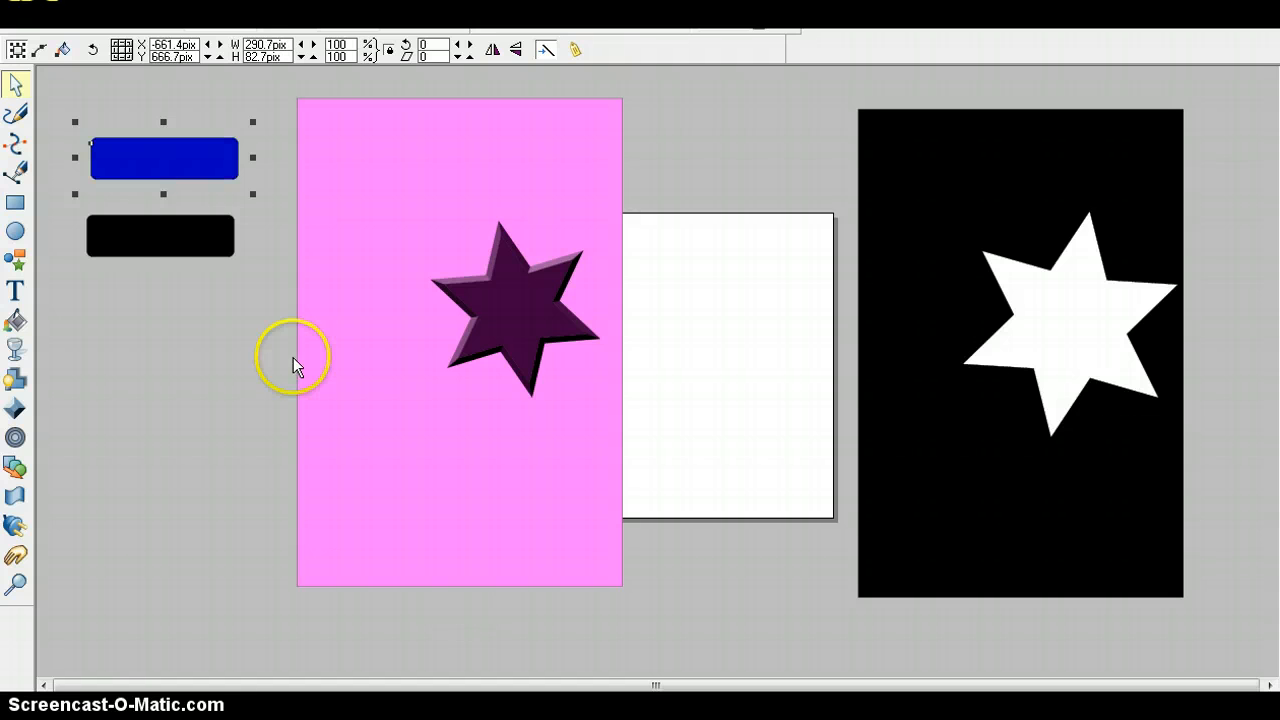
{"action": "left_click", "coordinate": [199, 233]}
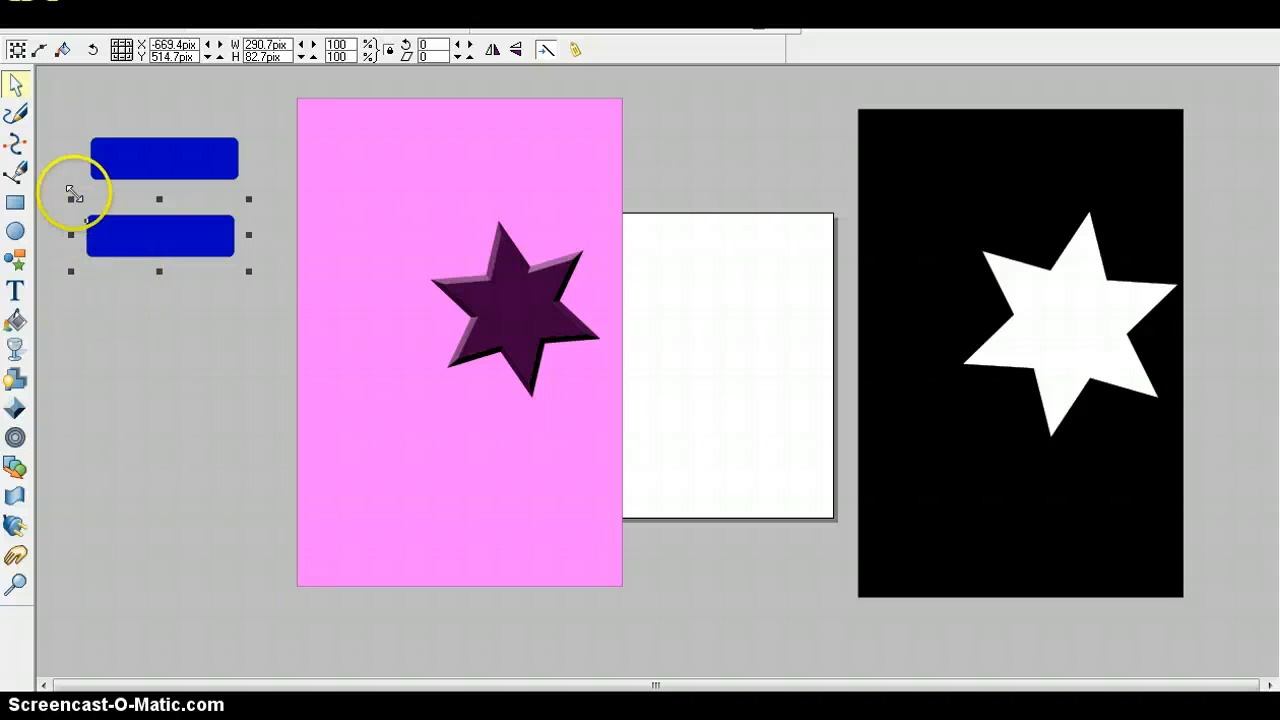
Draw a closed pen shape on the upper blue rectangle, with a curve dipping between its two top corners.
{"action": "left_click", "coordinate": [15, 172]}
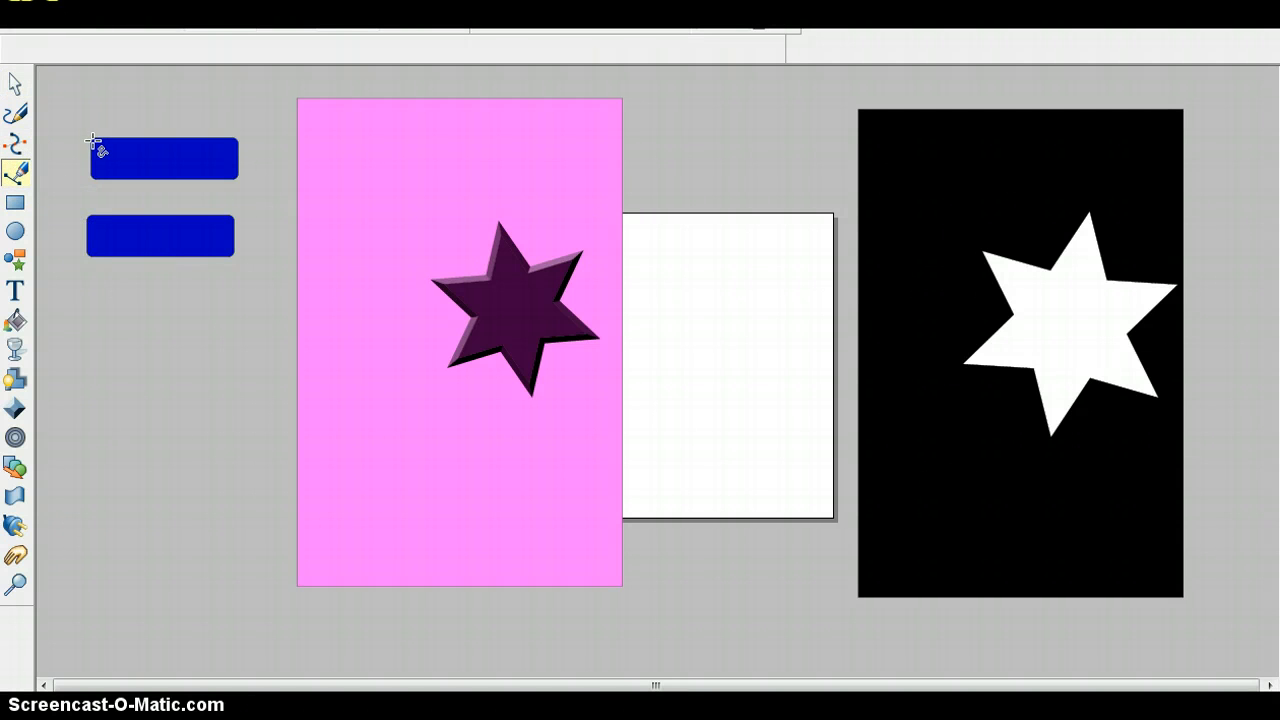
{"action": "left_click", "coordinate": [94, 141]}
{"action": "left_click", "coordinate": [153, 162]}
{"action": "left_click", "coordinate": [235, 139]}
{"action": "left_click", "coordinate": [161, 165]}
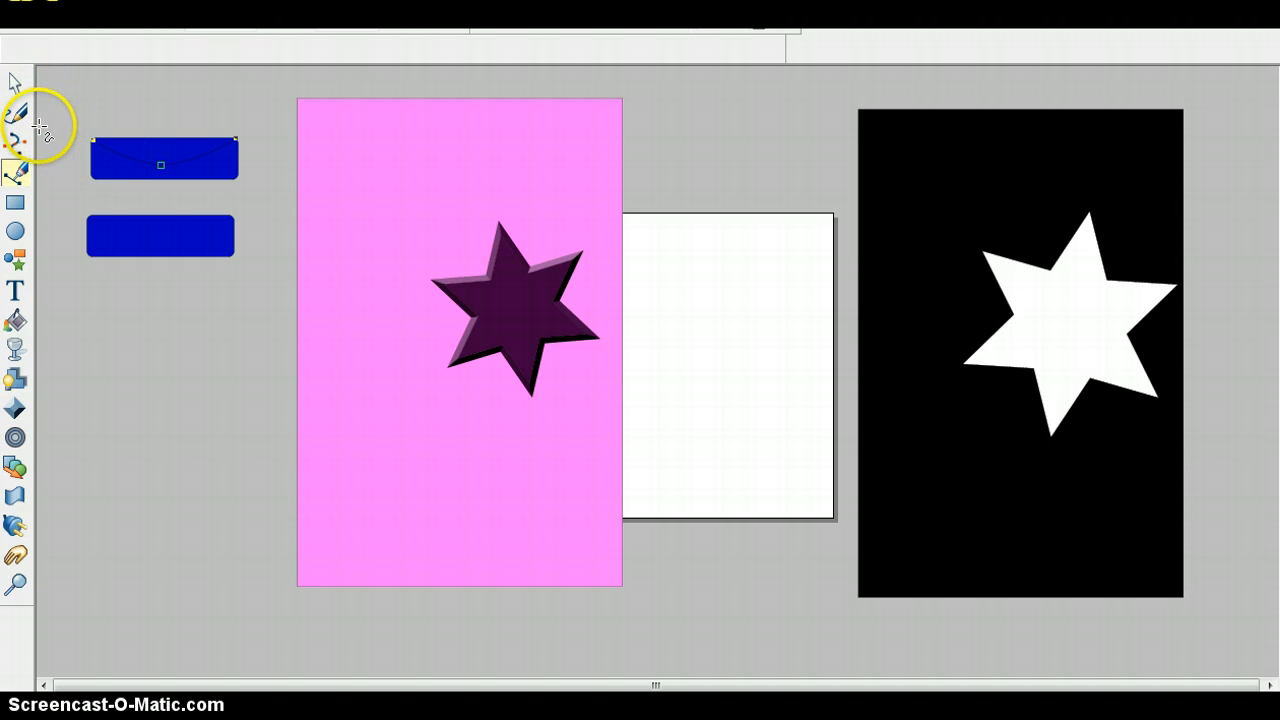
Try to intersect the pen shape with the upper blue rectangle, and undo it.
{"action": "left_click", "coordinate": [22, 88]}
{"action": "left_click_drag", "start_coordinate": [56, 90], "coordinate": [276, 200]}
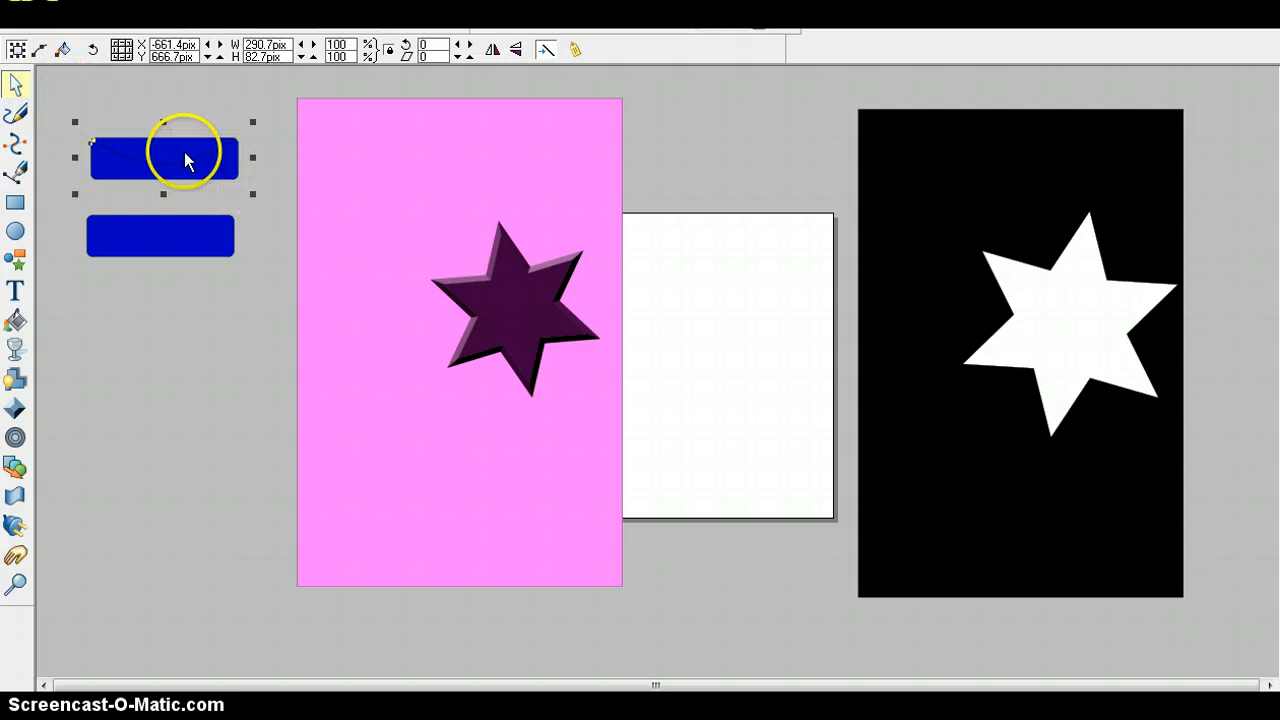
{"action": "right_click", "coordinate": [178, 152]}
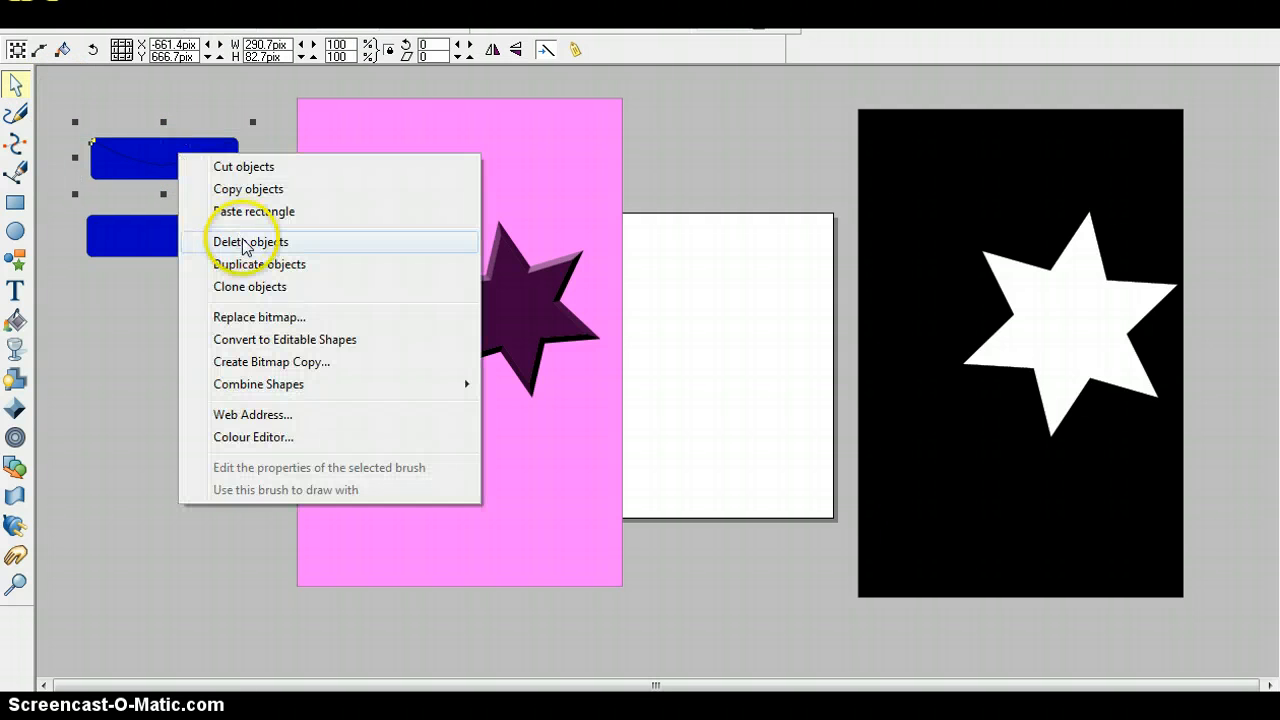
{"action": "mouse_move", "coordinate": [245, 388]}
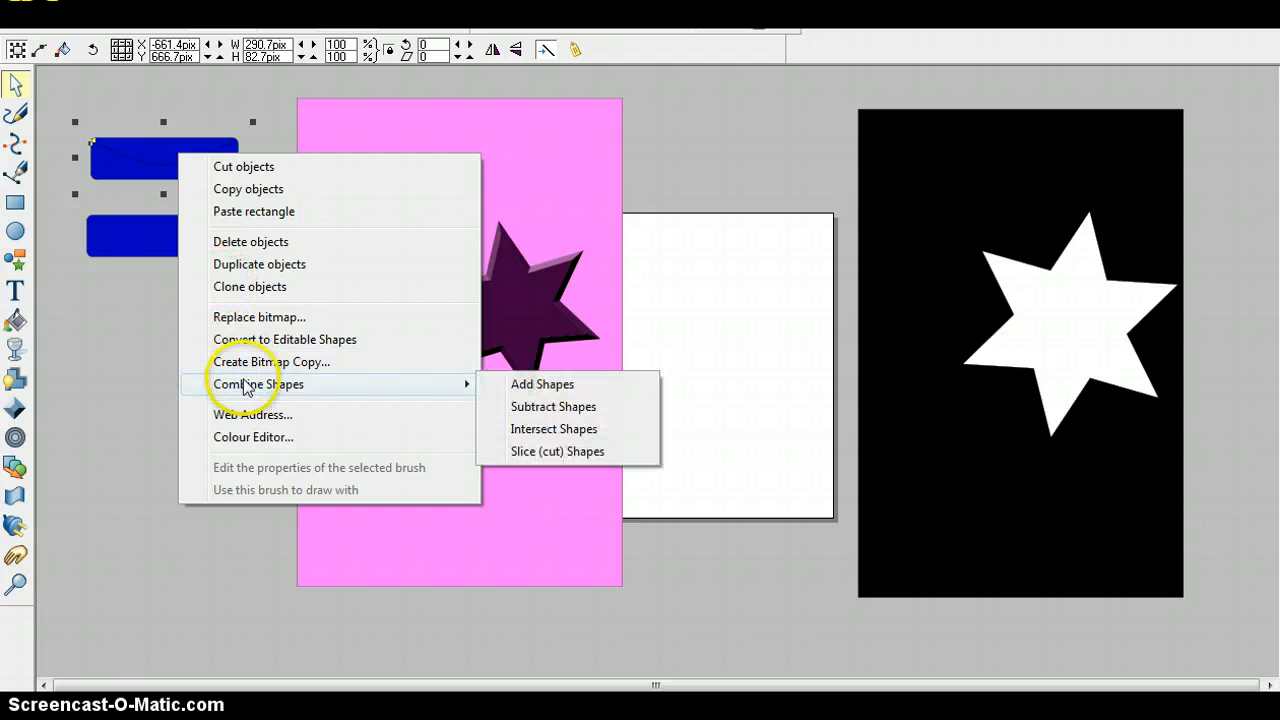
{"action": "left_click", "coordinate": [505, 431]}
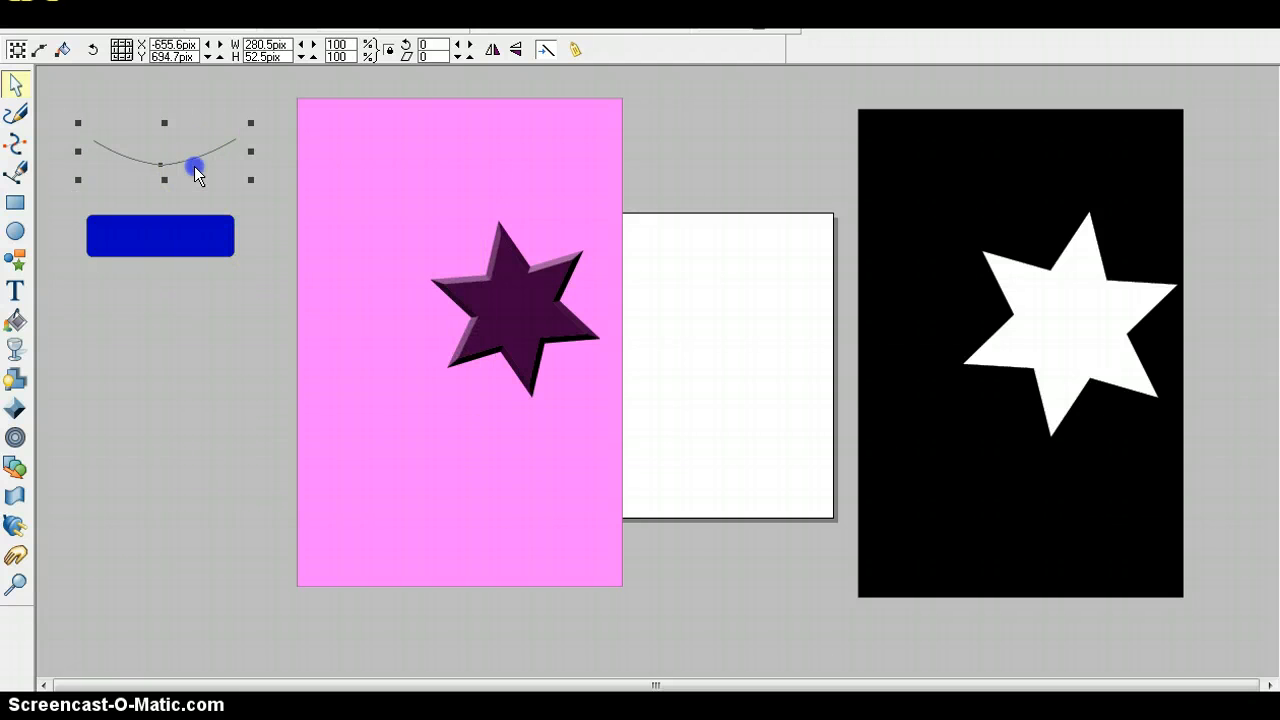
{"action": "key", "text": "ctrl+z"}
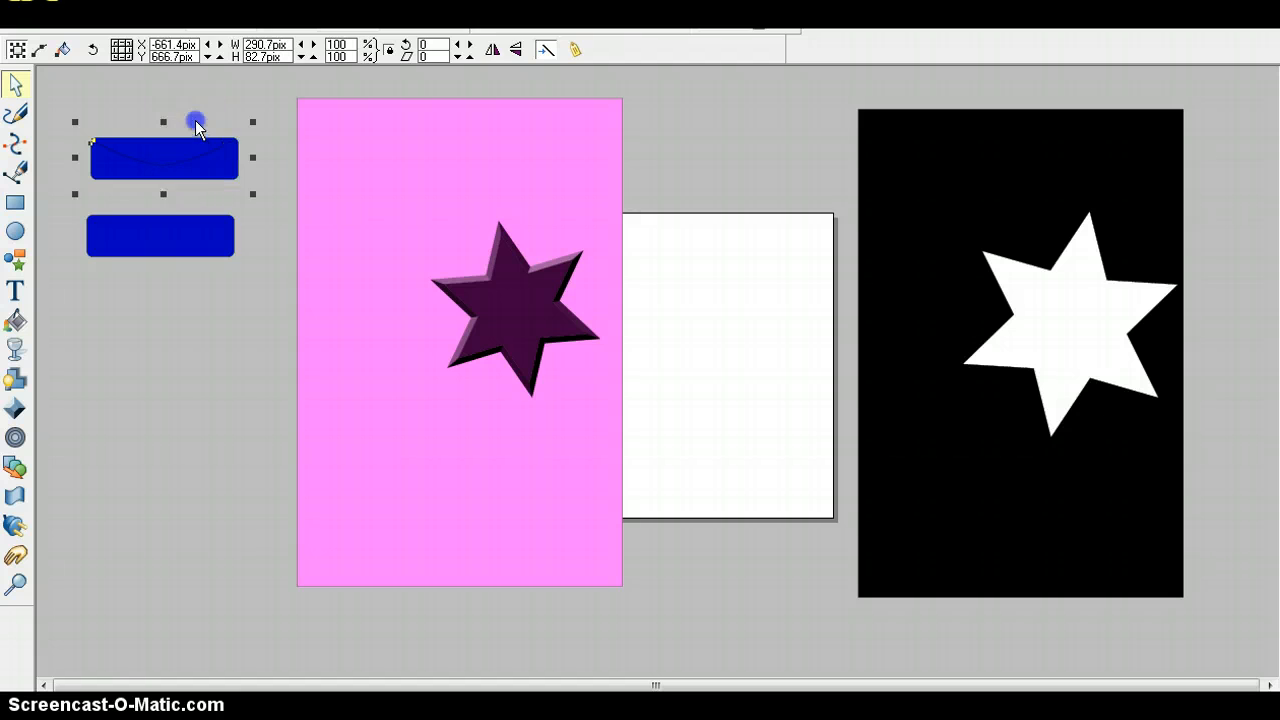
Slice the upper blue rectangle with the pen shape and pull the pieces apart, placing the lower piece beneath the plain rectangle.
{"action": "left_click", "coordinate": [195, 121]}
{"action": "left_click", "coordinate": [178, 158]}
{"action": "left_click", "coordinate": [103, 113]}
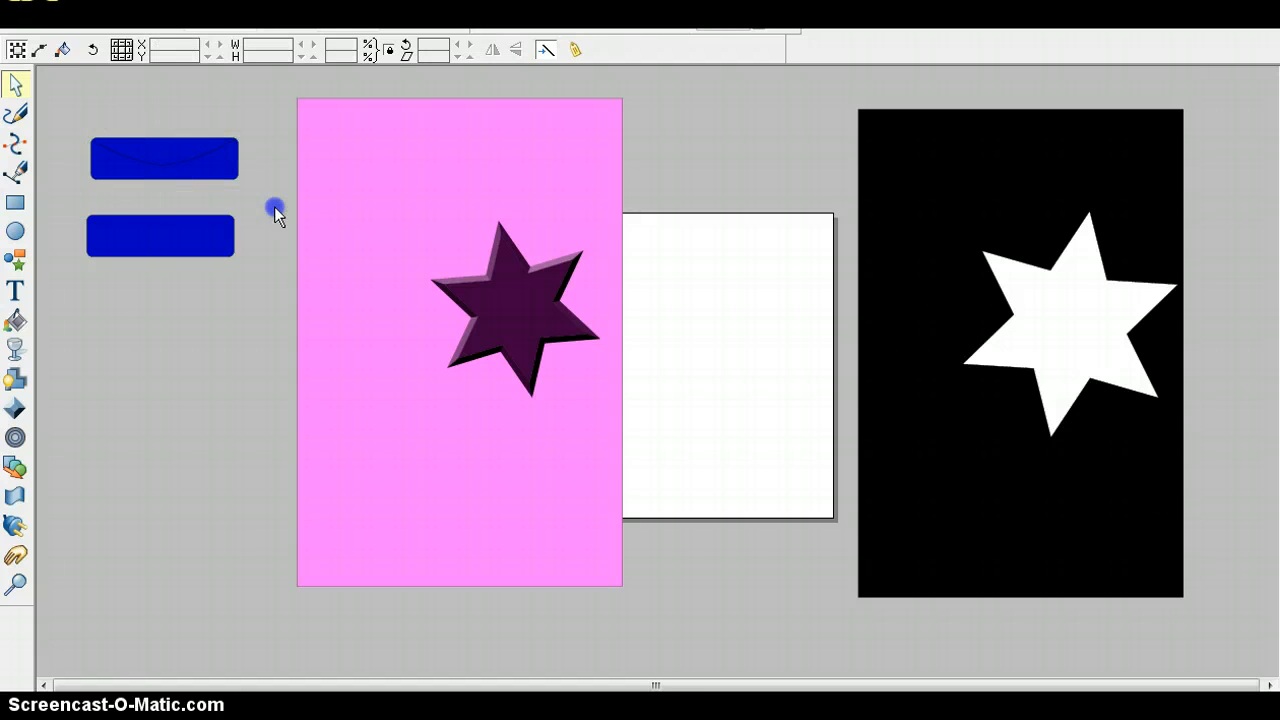
{"action": "left_click_drag", "start_coordinate": [274, 206], "coordinate": [282, 201]}
{"action": "left_click", "coordinate": [112, 20]}
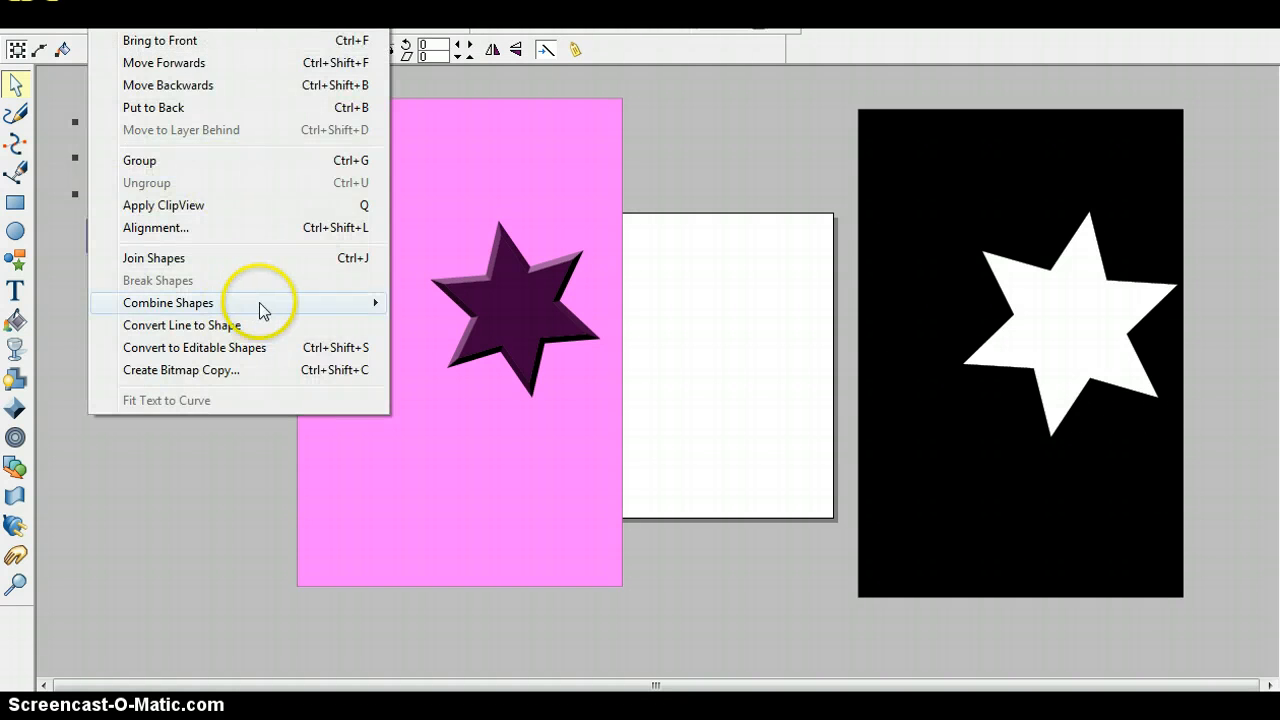
{"action": "mouse_move", "coordinate": [260, 310]}
{"action": "left_click", "coordinate": [448, 369]}
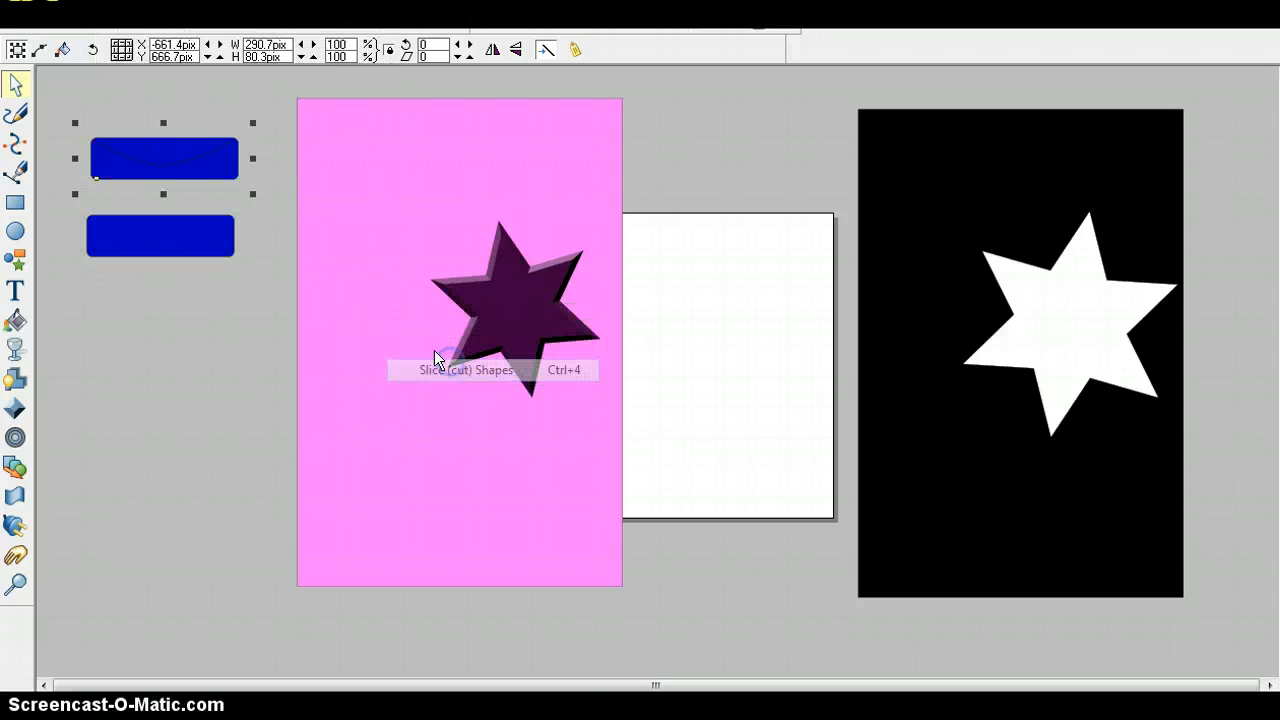
{"action": "left_click_drag", "start_coordinate": [197, 155], "coordinate": [192, 111]}
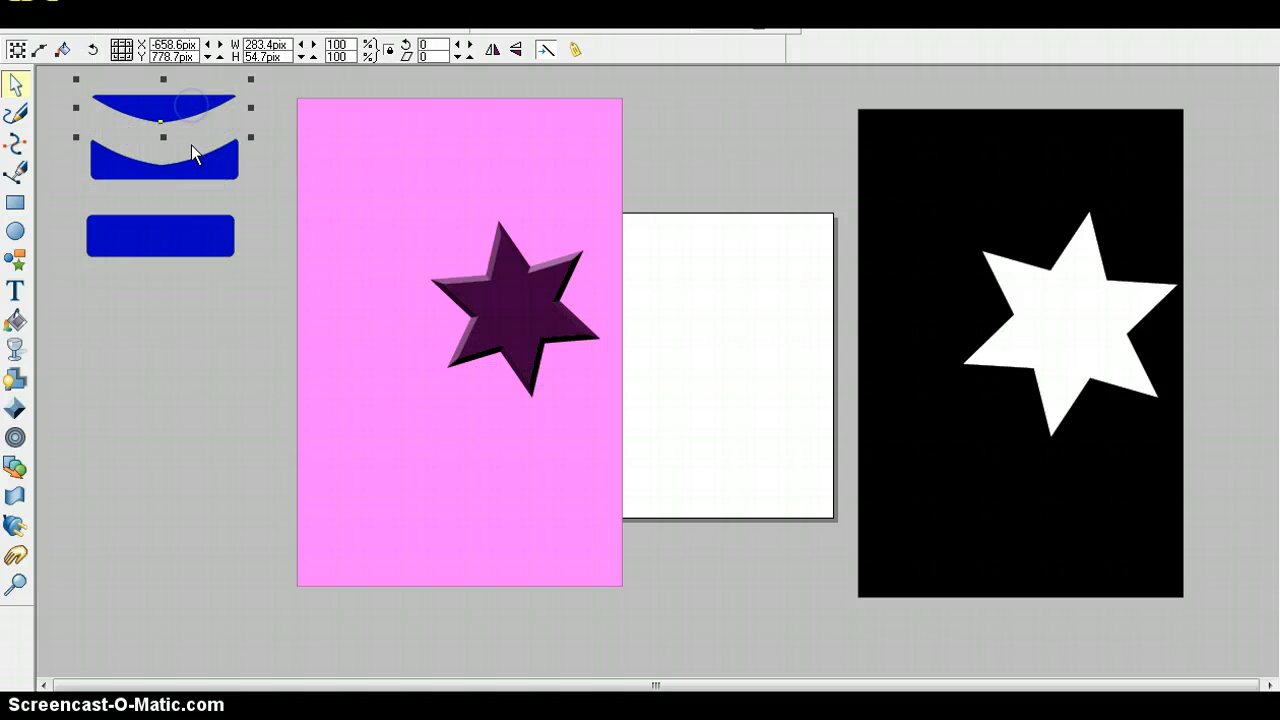
{"action": "left_click_drag", "start_coordinate": [186, 176], "coordinate": [164, 338]}
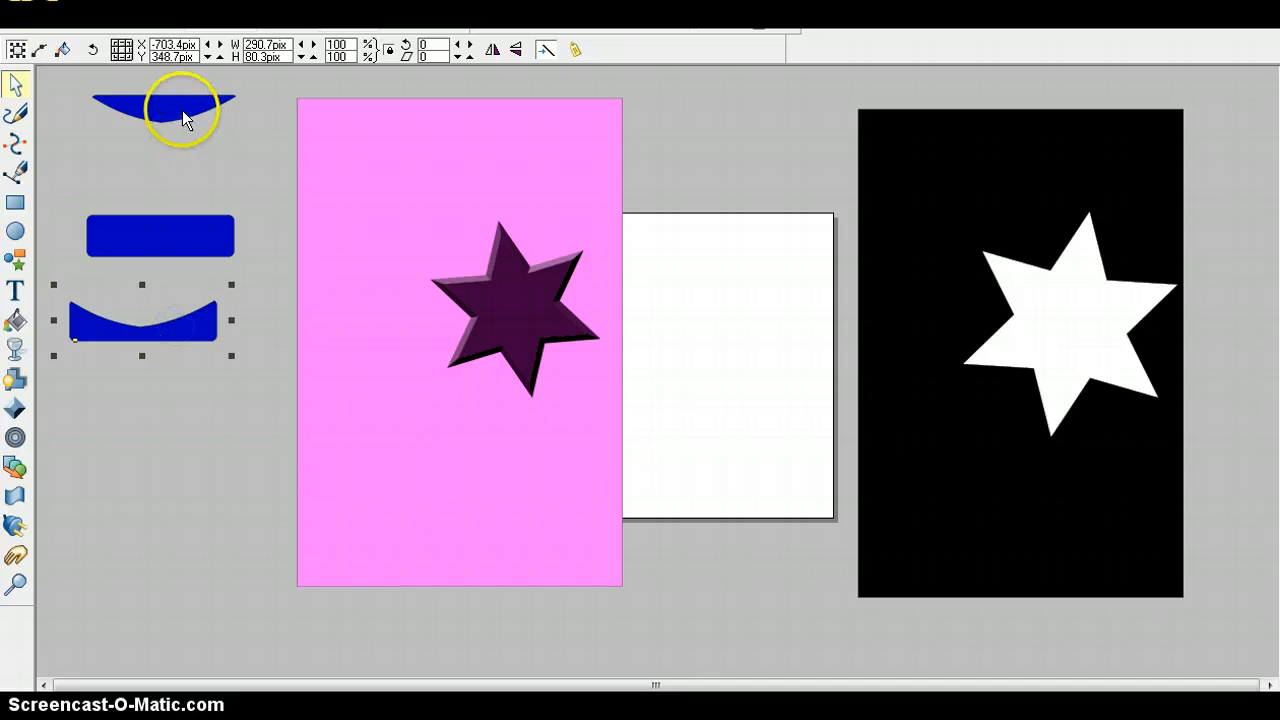
Move the curved top piece down to sit just above the plain blue rectangle.
{"action": "left_click_drag", "start_coordinate": [183, 118], "coordinate": [184, 170]}
{"action": "left_click", "coordinate": [185, 163]}
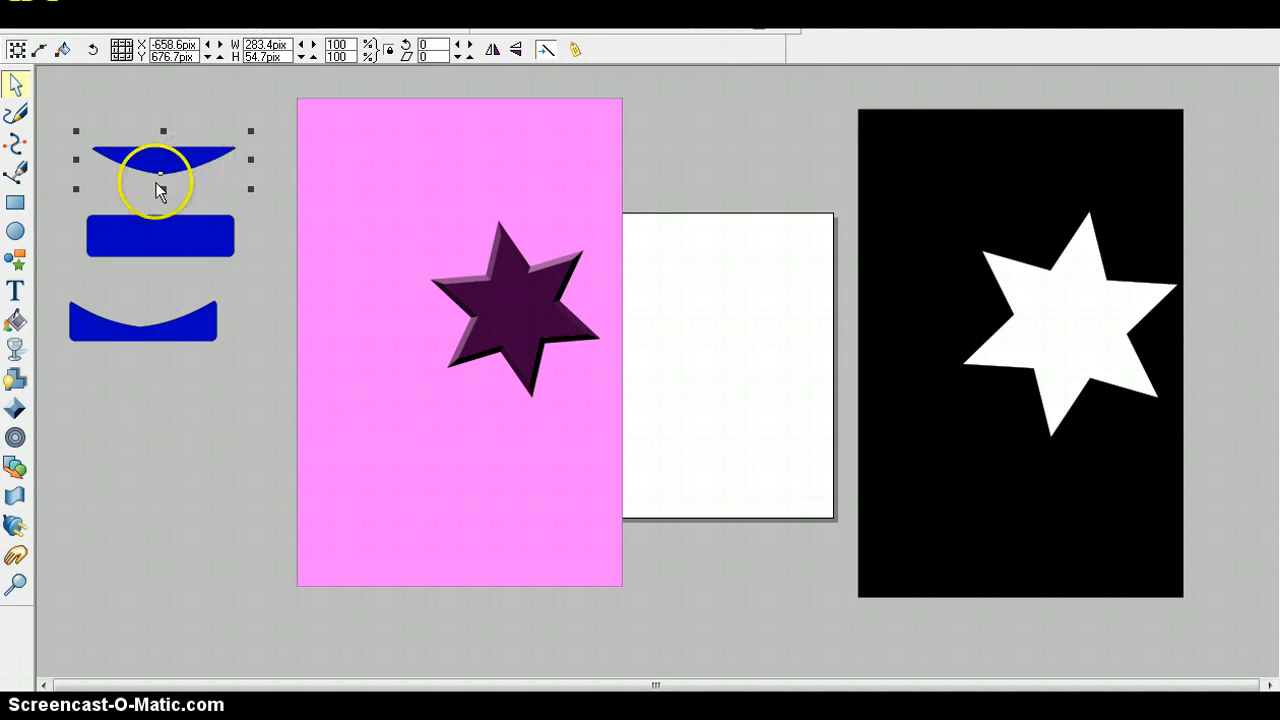
{"action": "mouse_move", "coordinate": [169, 163]}
{"action": "left_mouse_down"}
{"action": "mouse_move", "coordinate": [166, 234]}
{"action": "mouse_move", "coordinate": [170, 157]}
{"action": "left_mouse_up"}
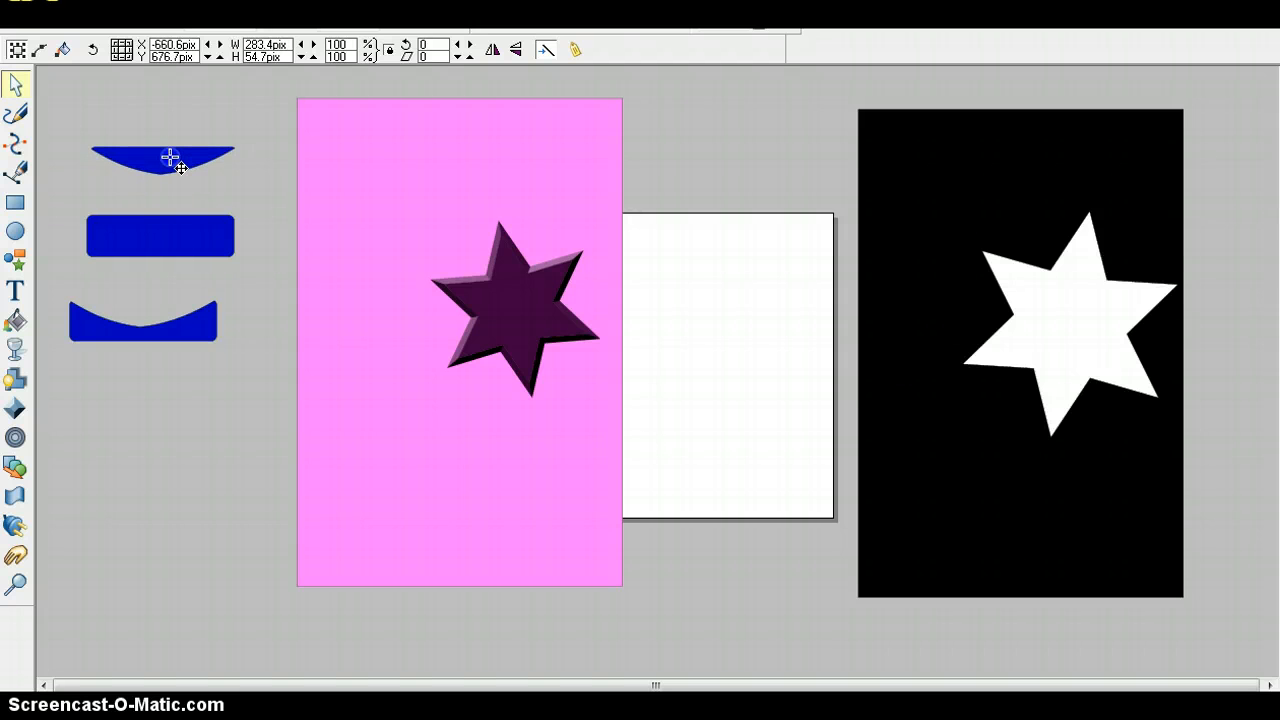
Apply a transparency to the lower button piece that fades towards its right end, and fit the piece back under the curved top piece.
{"action": "left_click", "coordinate": [193, 320]}
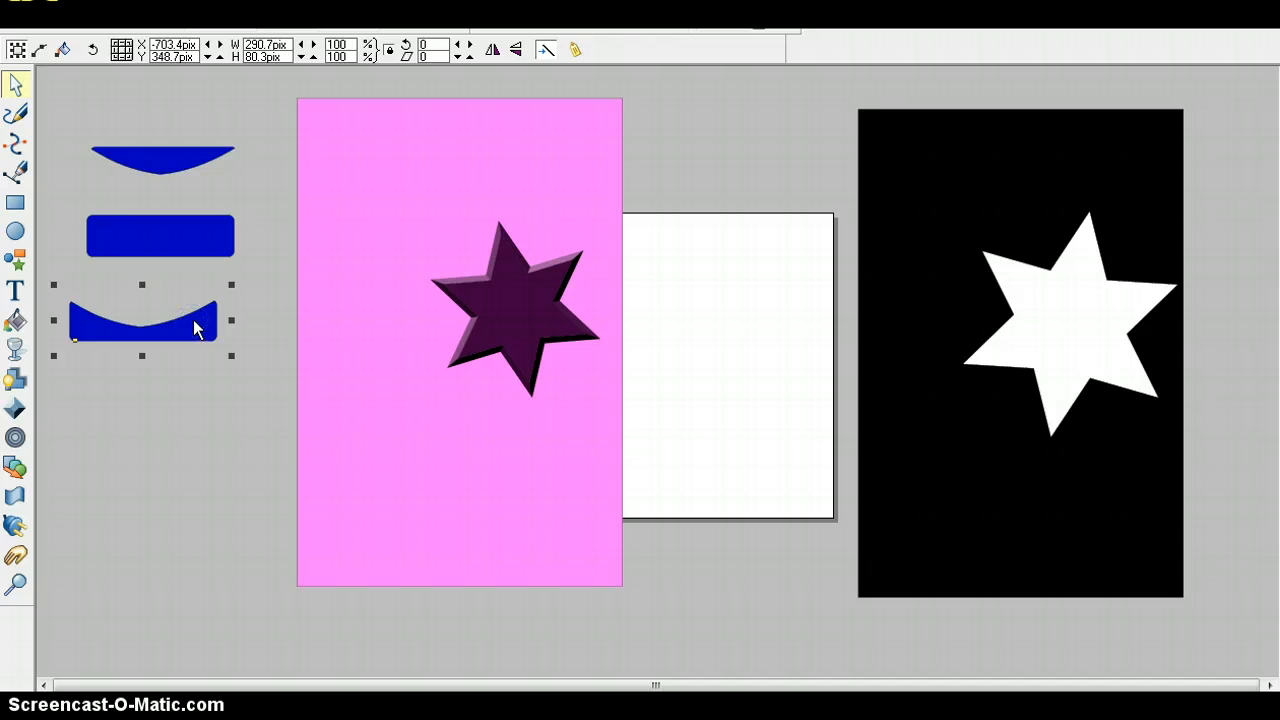
{"action": "left_click", "coordinate": [15, 348]}
{"action": "left_click_drag", "start_coordinate": [78, 326], "coordinate": [138, 175]}
{"action": "left_click", "coordinate": [15, 84]}
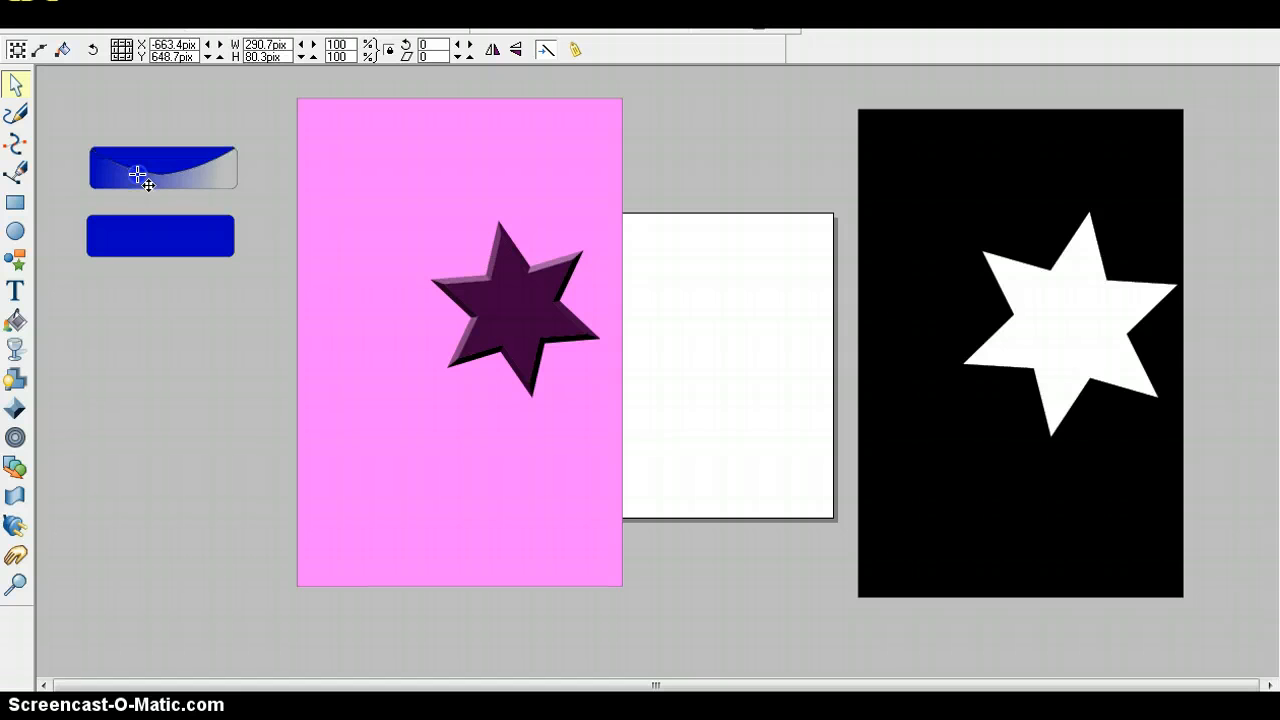
{"action": "left_click_drag", "start_coordinate": [138, 175], "coordinate": [137, 174]}
Add the text "About" to the upper button in Arial and set its size to 36pt.
{"action": "left_click", "coordinate": [15, 290]}
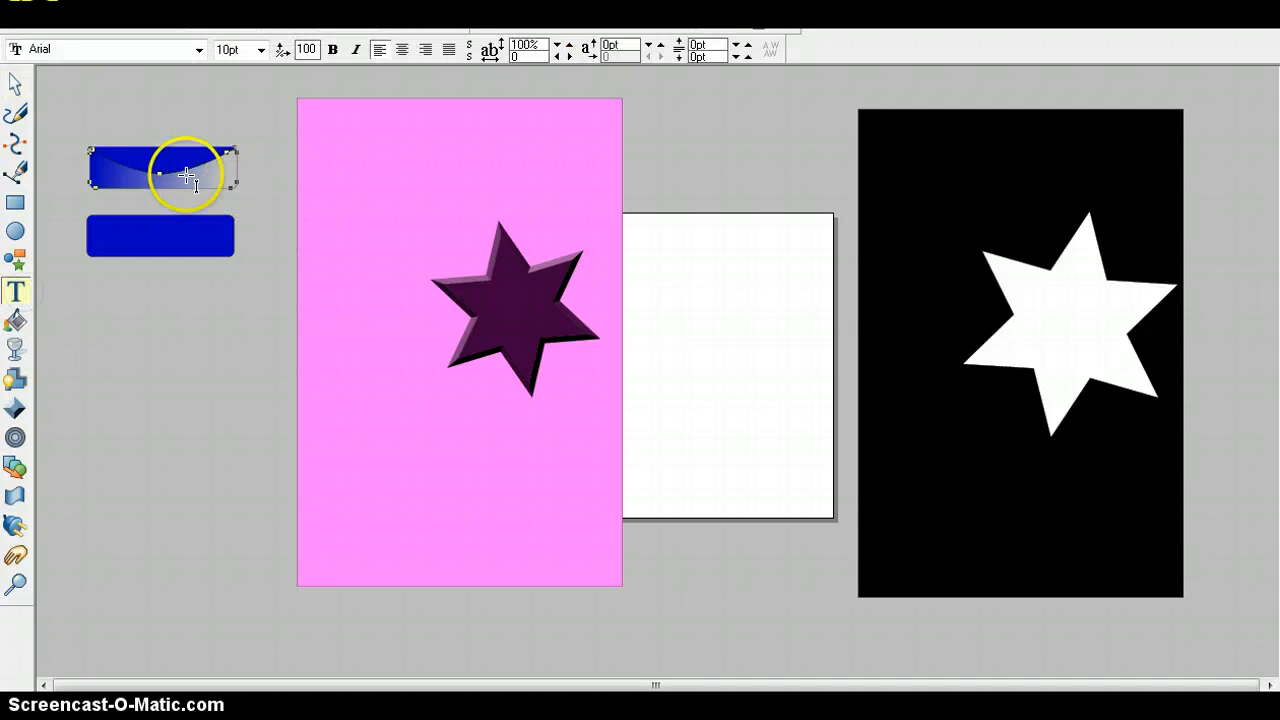
{"action": "left_click_drag", "start_coordinate": [108, 173], "coordinate": [219, 173]}
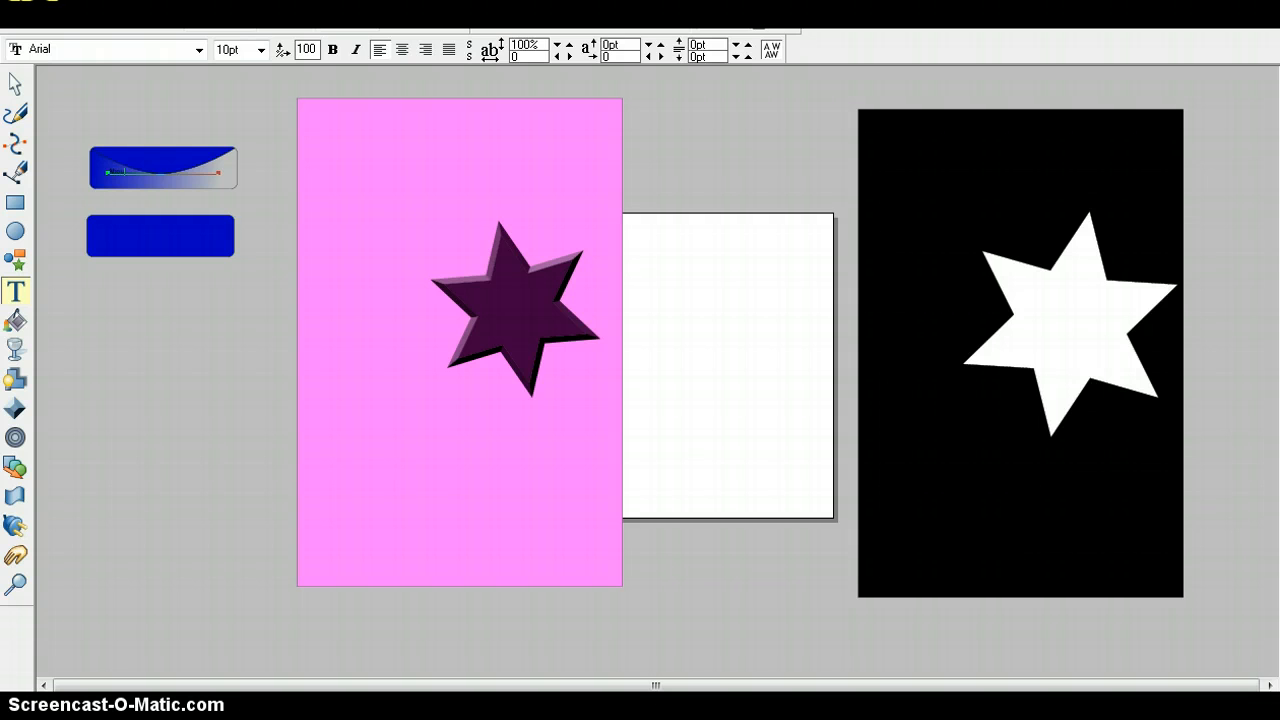
{"action": "left_click_drag", "start_coordinate": [127, 168], "coordinate": [108, 168]}
{"action": "left_click", "coordinate": [260, 50]}
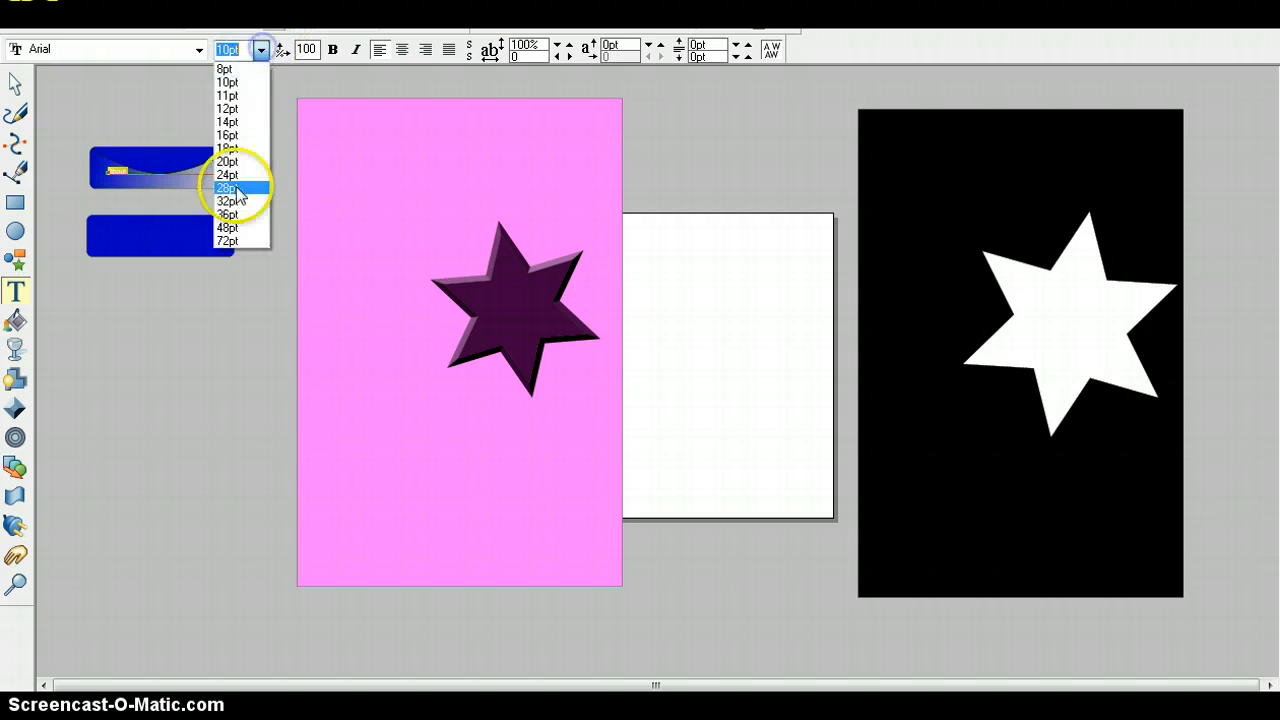
{"action": "left_click", "coordinate": [236, 216]}
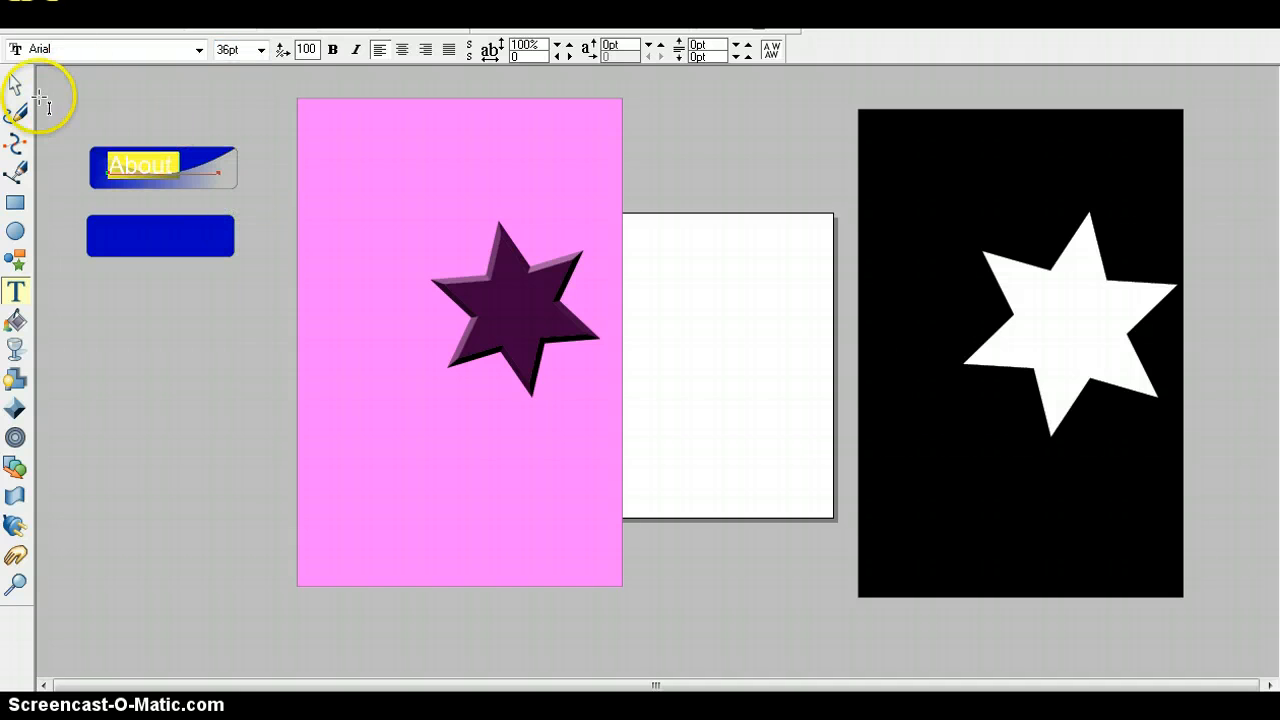
Restore the curved piece to its place and position the "About" text near the middle of the upper button.
{"action": "left_click", "coordinate": [18, 85]}
{"action": "left_click", "coordinate": [164, 167]}
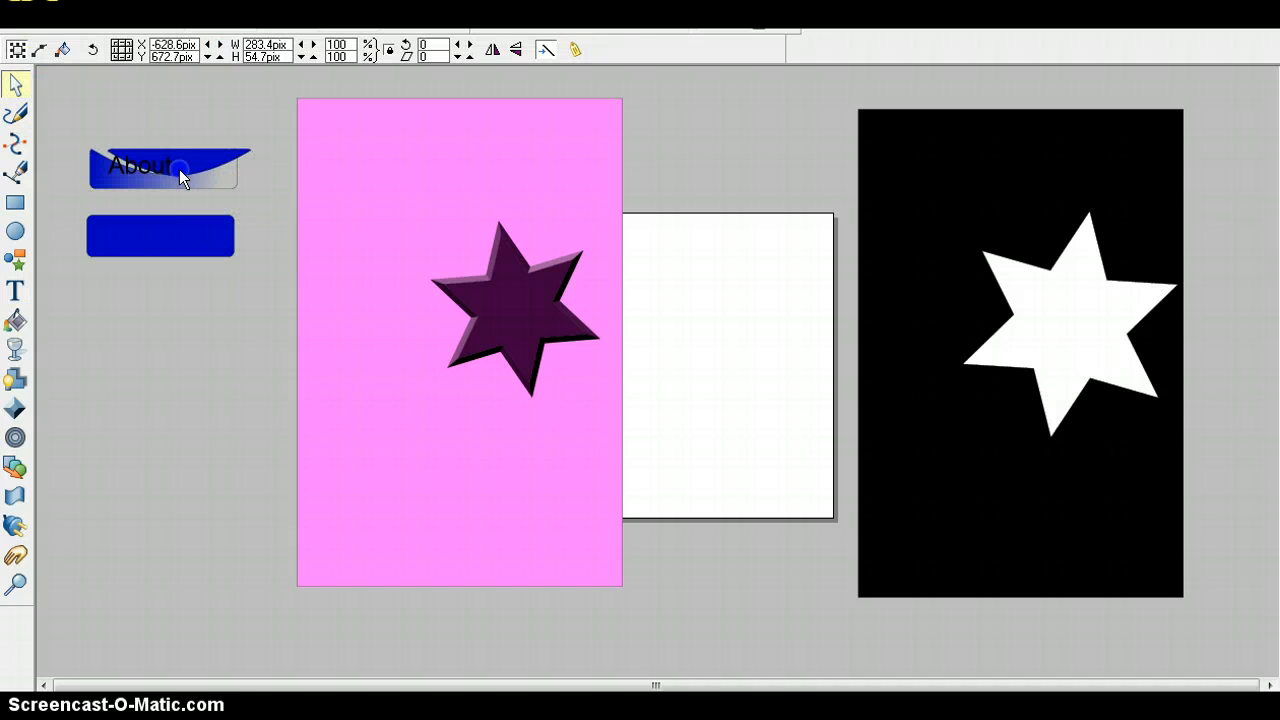
{"action": "left_click_drag", "start_coordinate": [179, 169], "coordinate": [127, 178]}
{"action": "left_click", "coordinate": [117, 177]}
{"action": "left_click", "coordinate": [178, 156]}
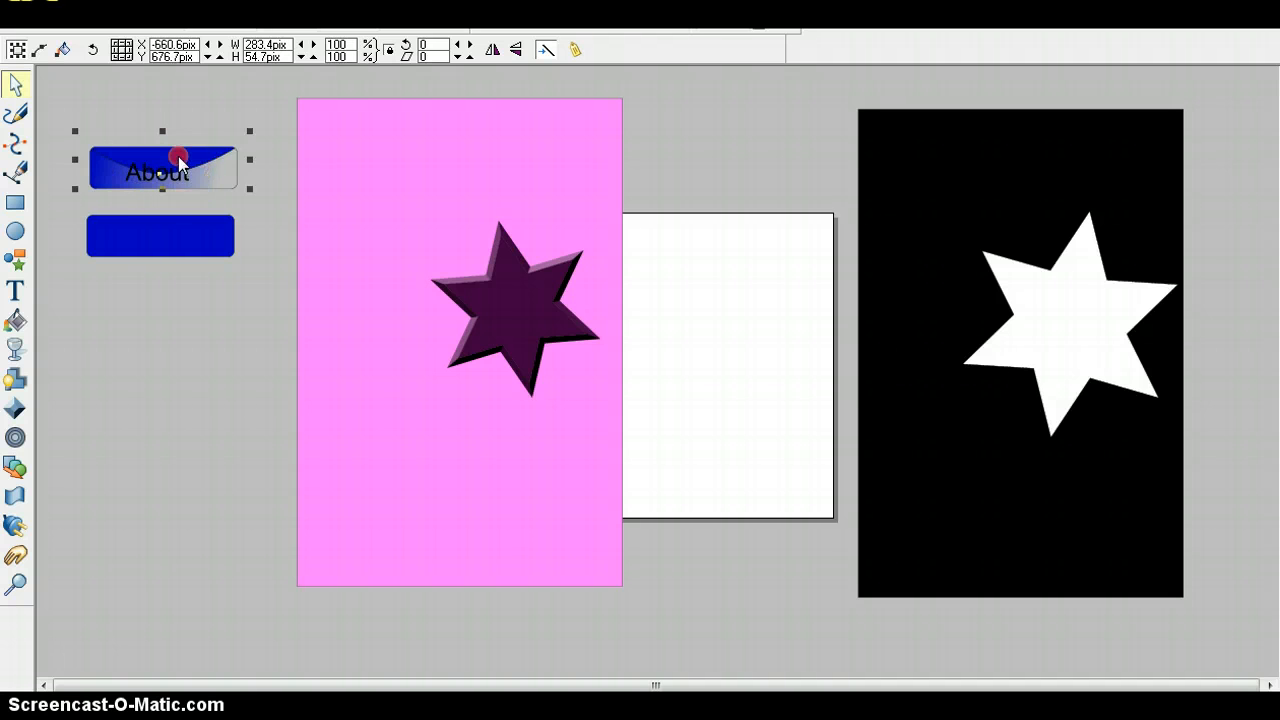
{"action": "right_click", "coordinate": [178, 156]}
{"action": "left_click", "coordinate": [166, 150]}
{"action": "left_click", "coordinate": [160, 149]}
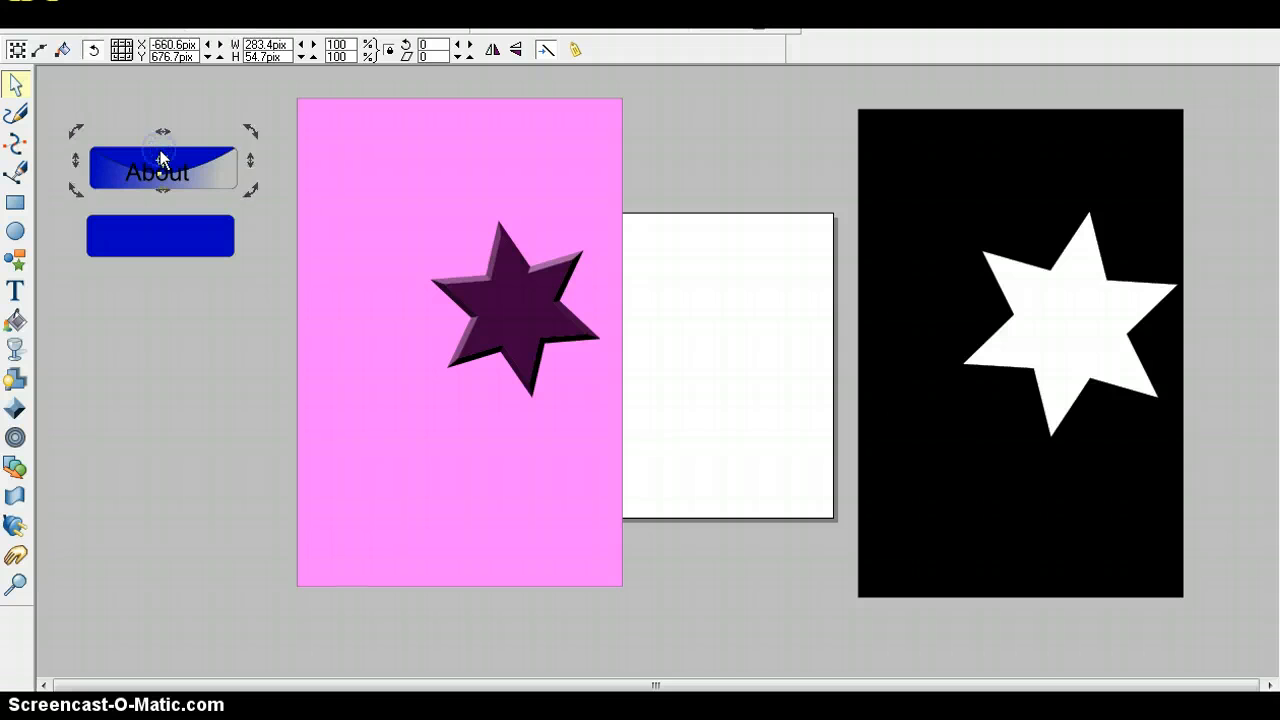
{"action": "left_click", "coordinate": [165, 150]}
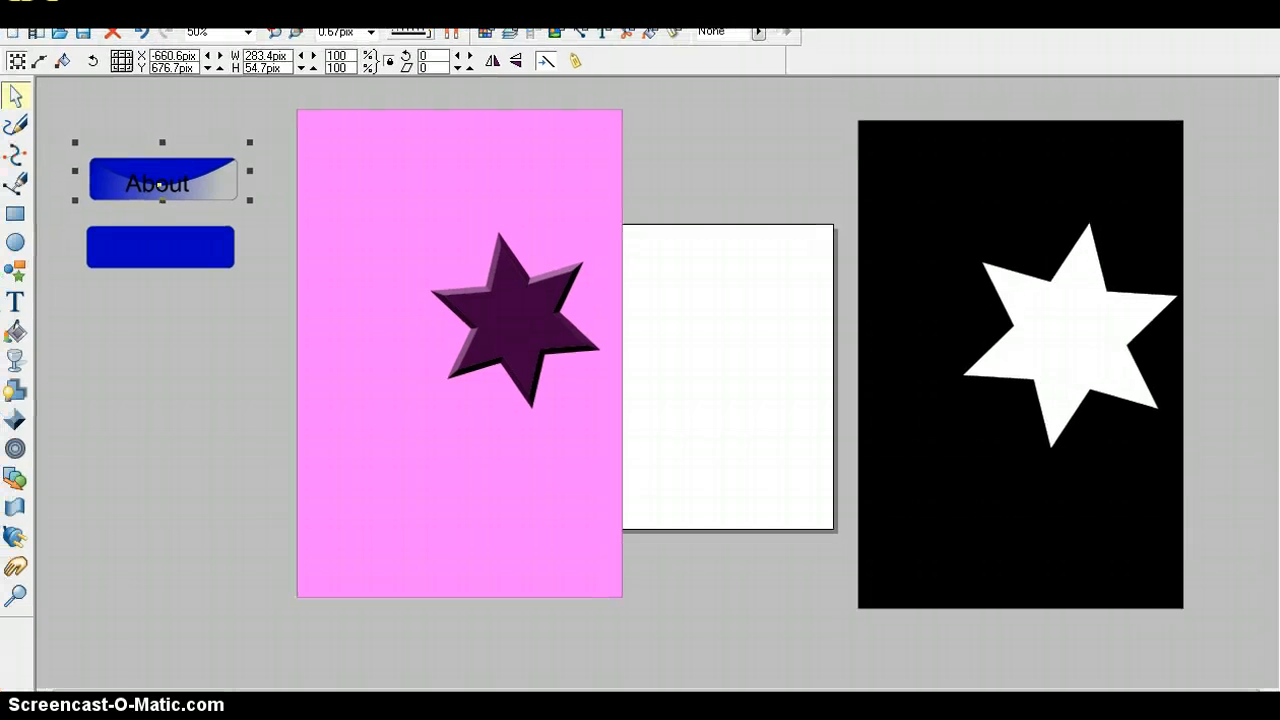
{"action": "left_click", "coordinate": [188, 185], "text": "ctrl"}
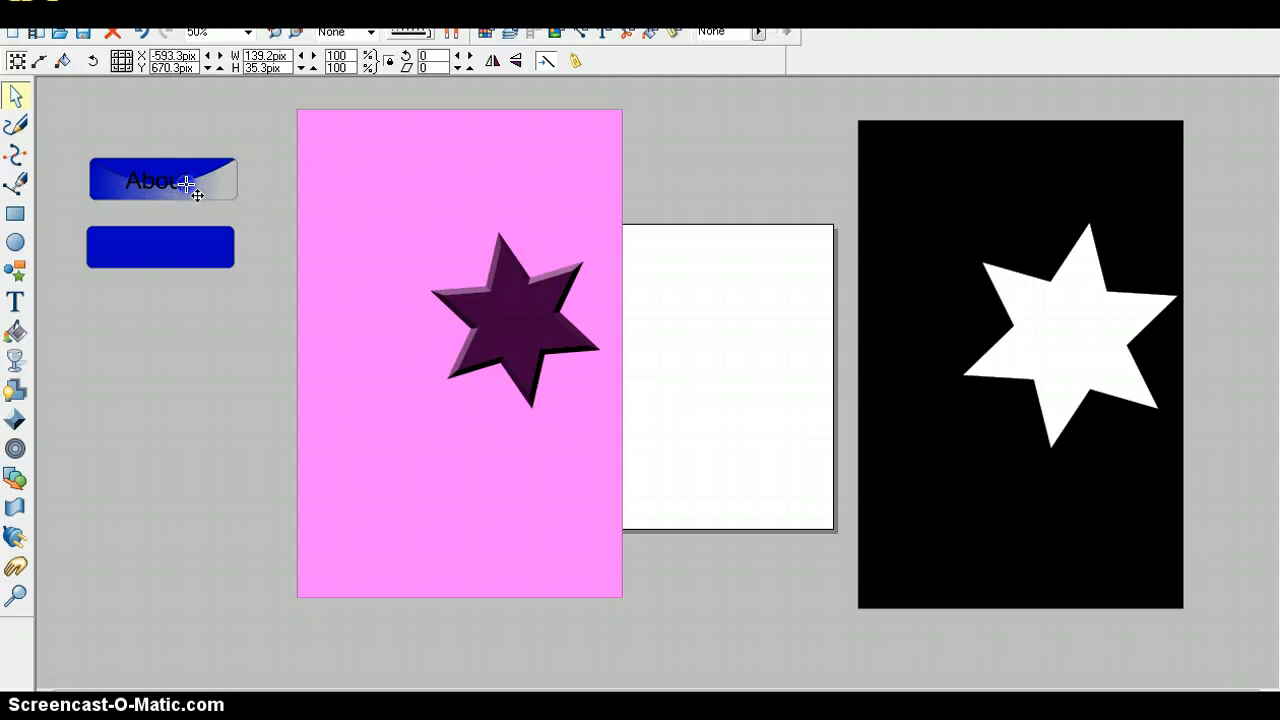
{"action": "left_click", "coordinate": [177, 265]}
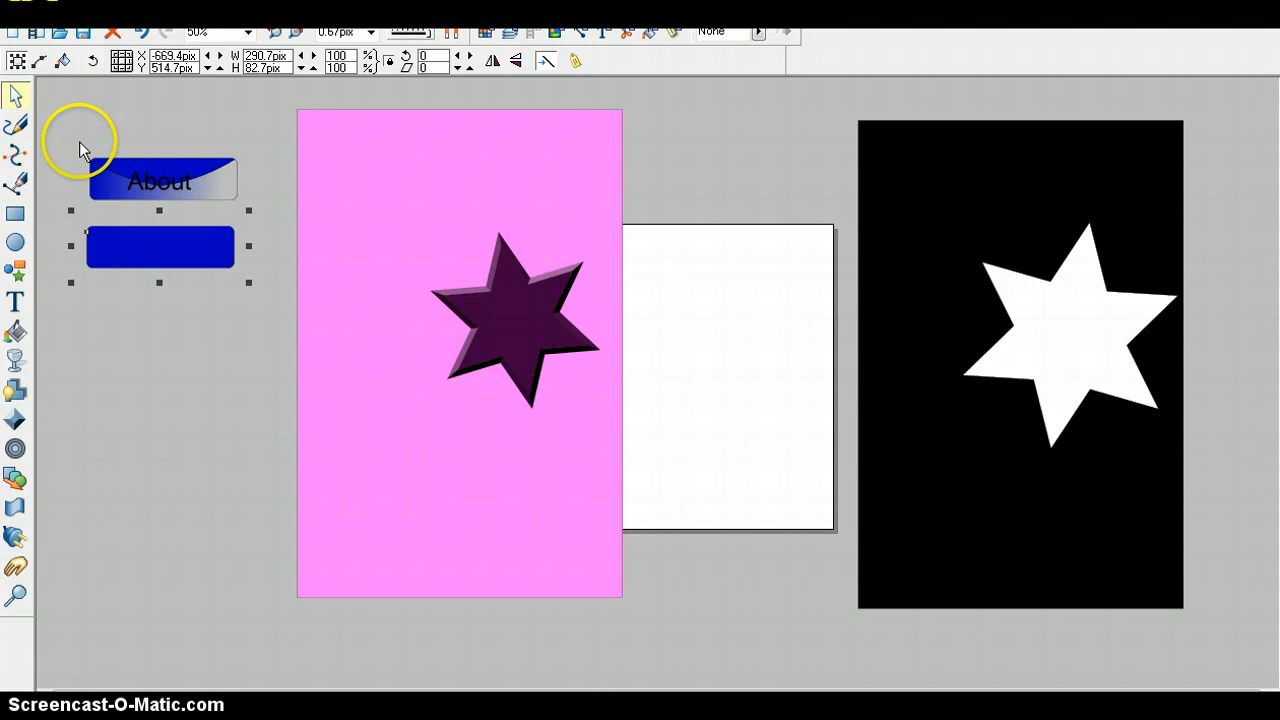
Select all parts of the upper button with its "About" text and bevel them with the Bevel tool.
{"action": "left_click_drag", "start_coordinate": [69, 125], "coordinate": [259, 207]}
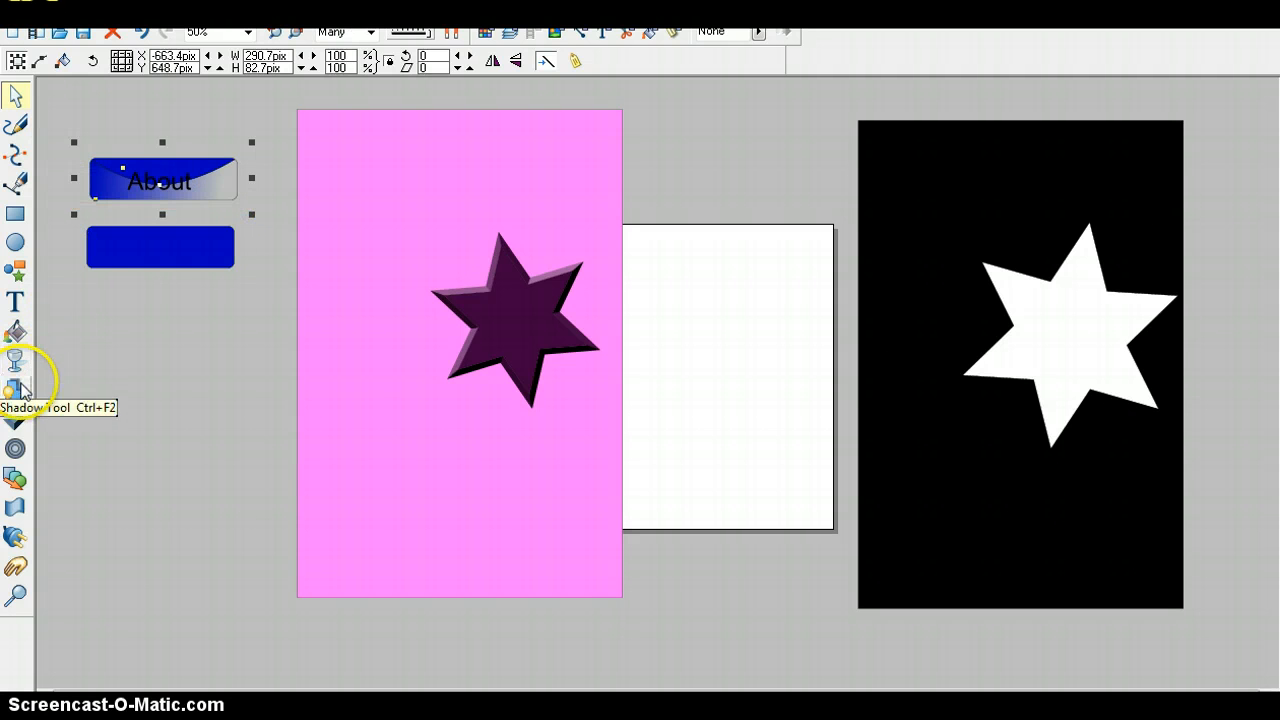
{"action": "left_click", "coordinate": [15, 420]}
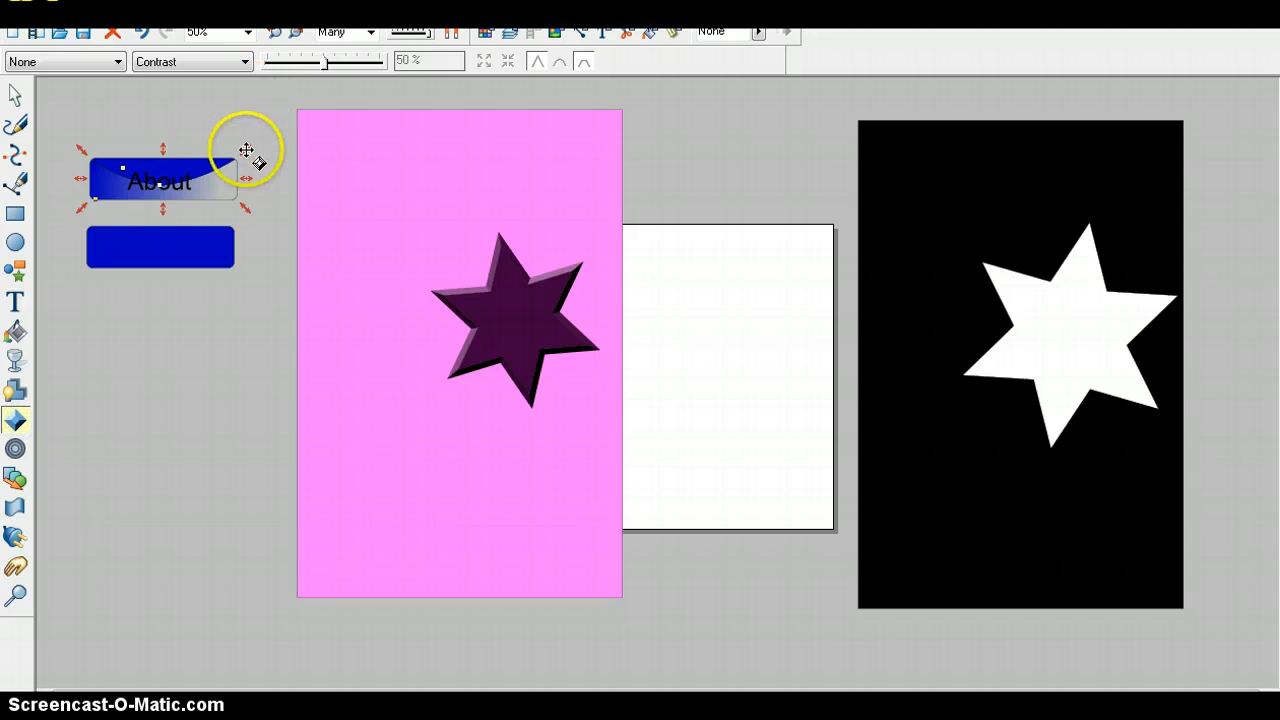
{"action": "left_click_drag", "start_coordinate": [246, 150], "coordinate": [274, 116]}
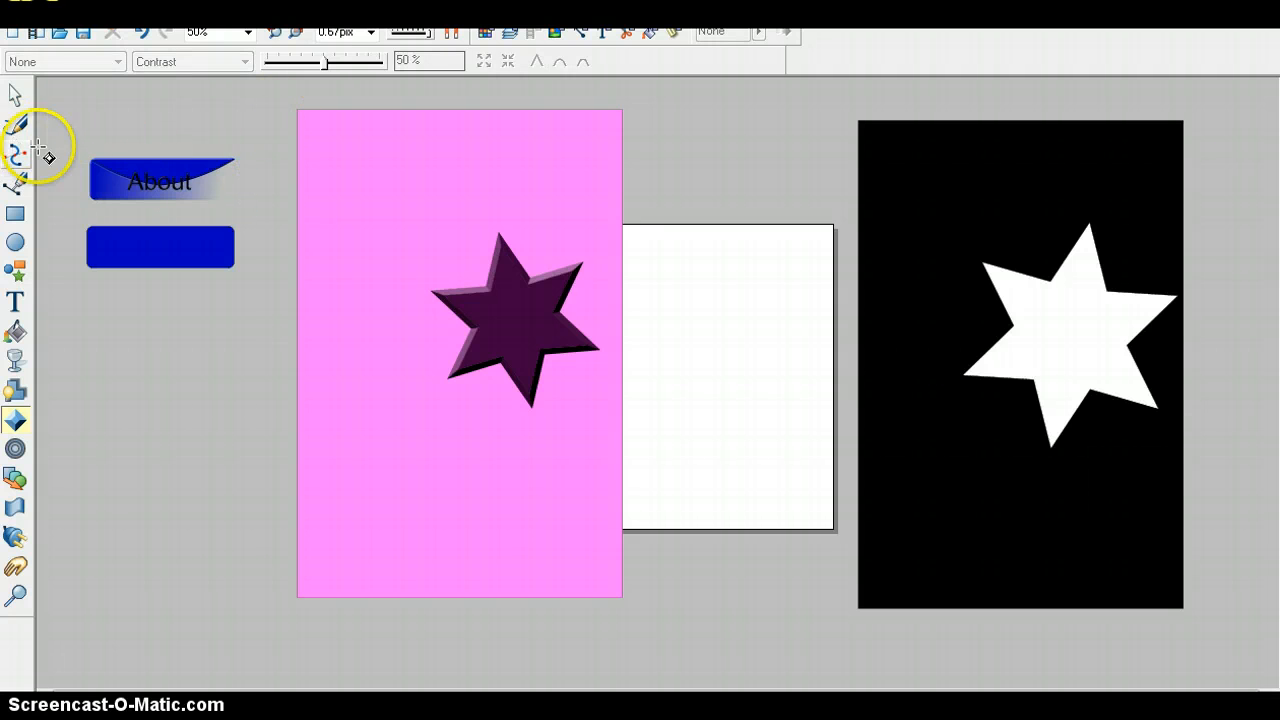
Export the complete upper button to the Desktop as a true-colour PNG named "about".
{"action": "left_click", "coordinate": [15, 94]}
{"action": "left_click_drag", "start_coordinate": [80, 142], "coordinate": [273, 212]}
{"action": "left_click", "coordinate": [14, 14]}
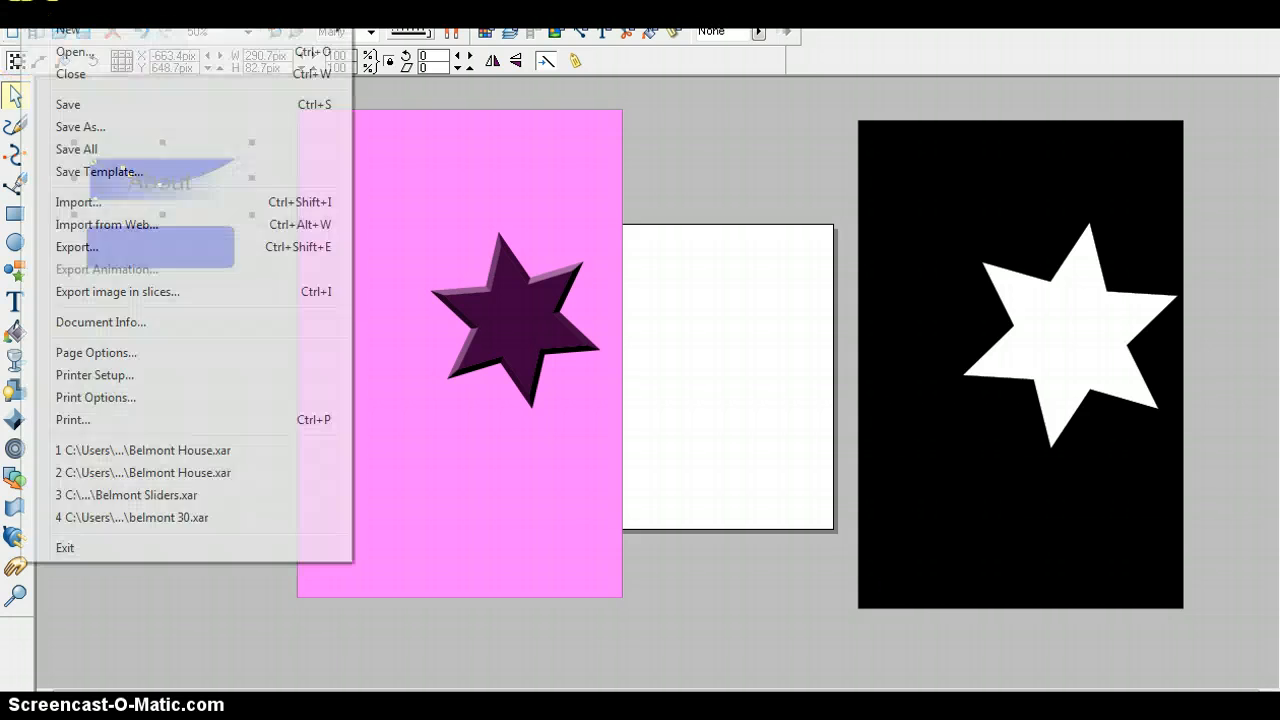
{"action": "left_click", "coordinate": [75, 250]}
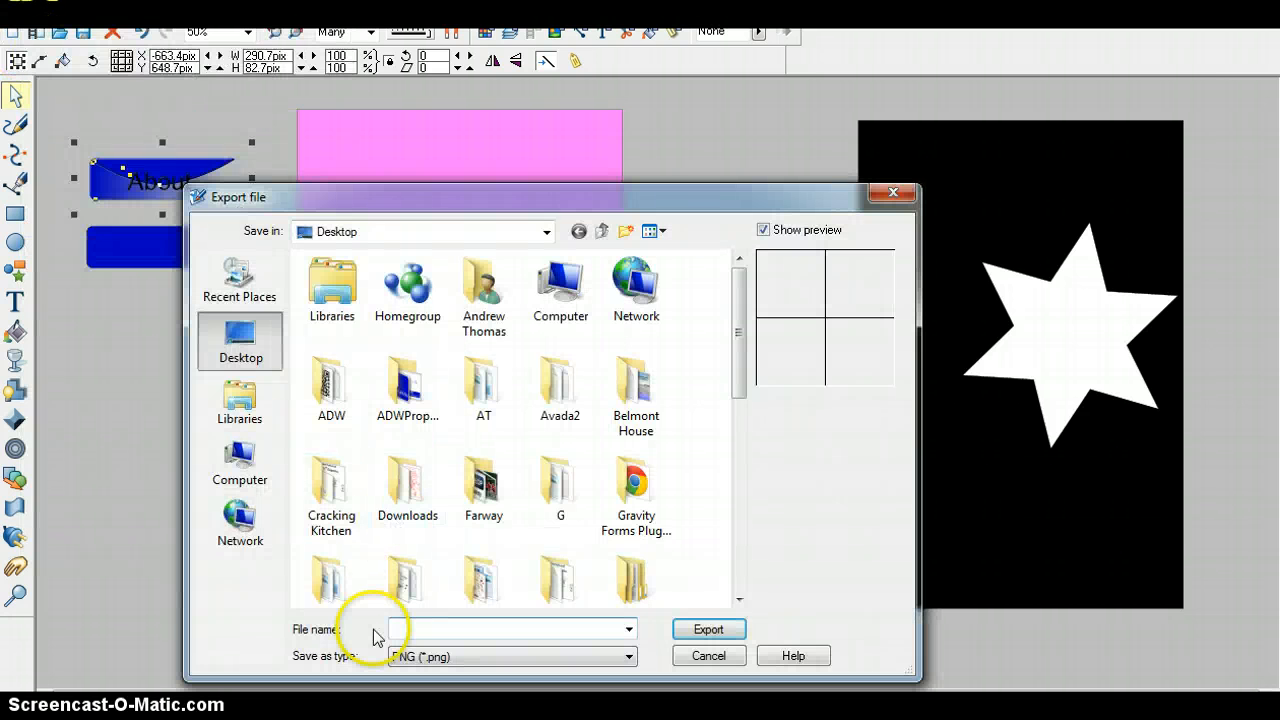
{"action": "left_click", "coordinate": [401, 629]}
{"action": "type", "text": "about"}
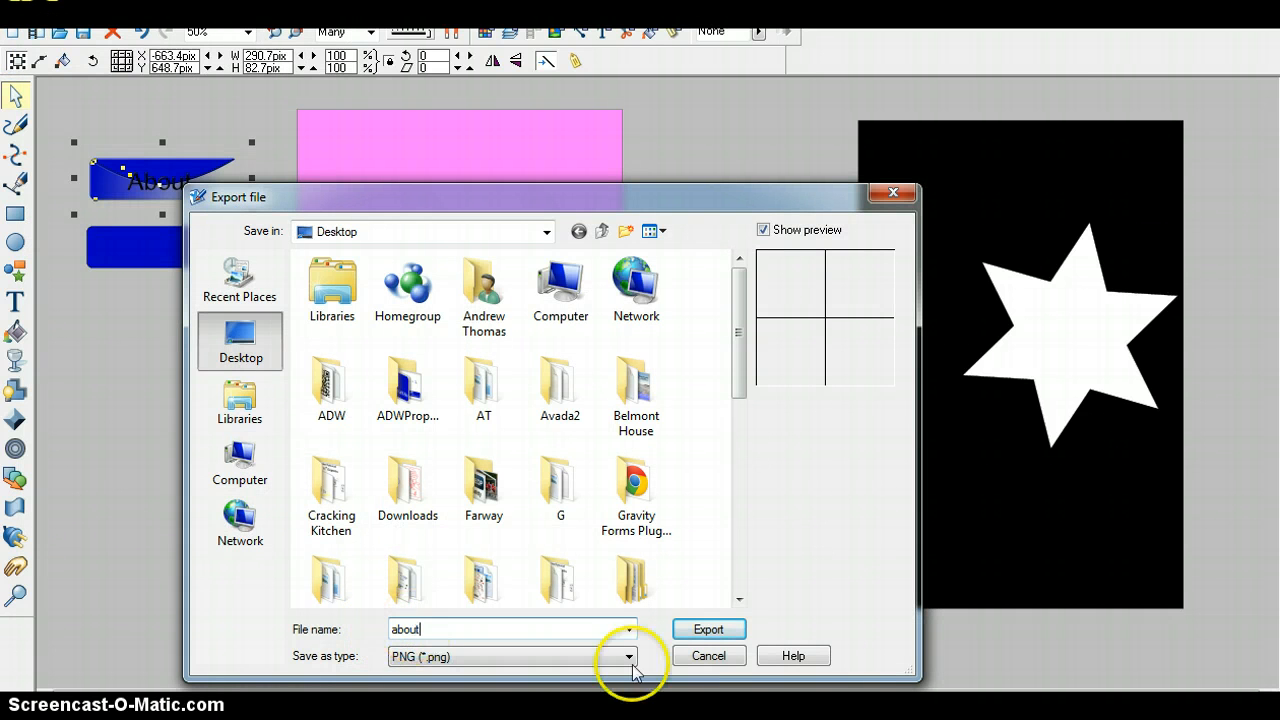
{"action": "left_click", "coordinate": [710, 630]}
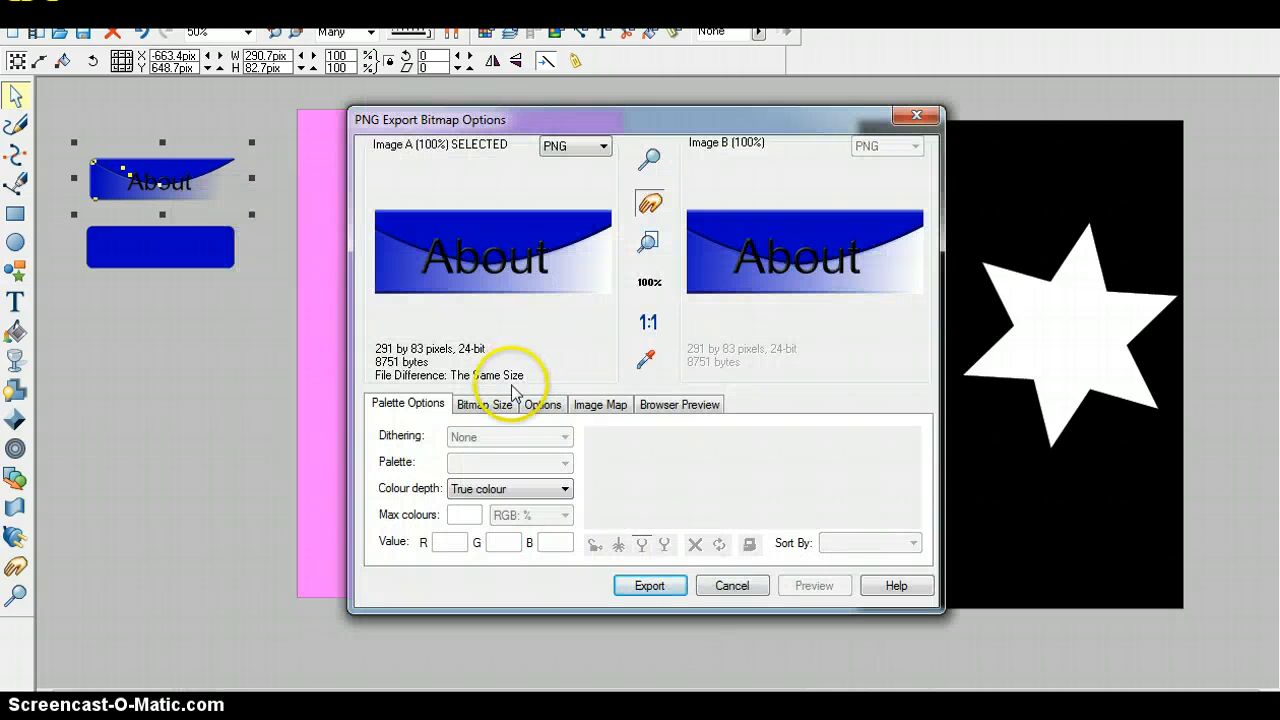
{"action": "left_click", "coordinate": [640, 585]}
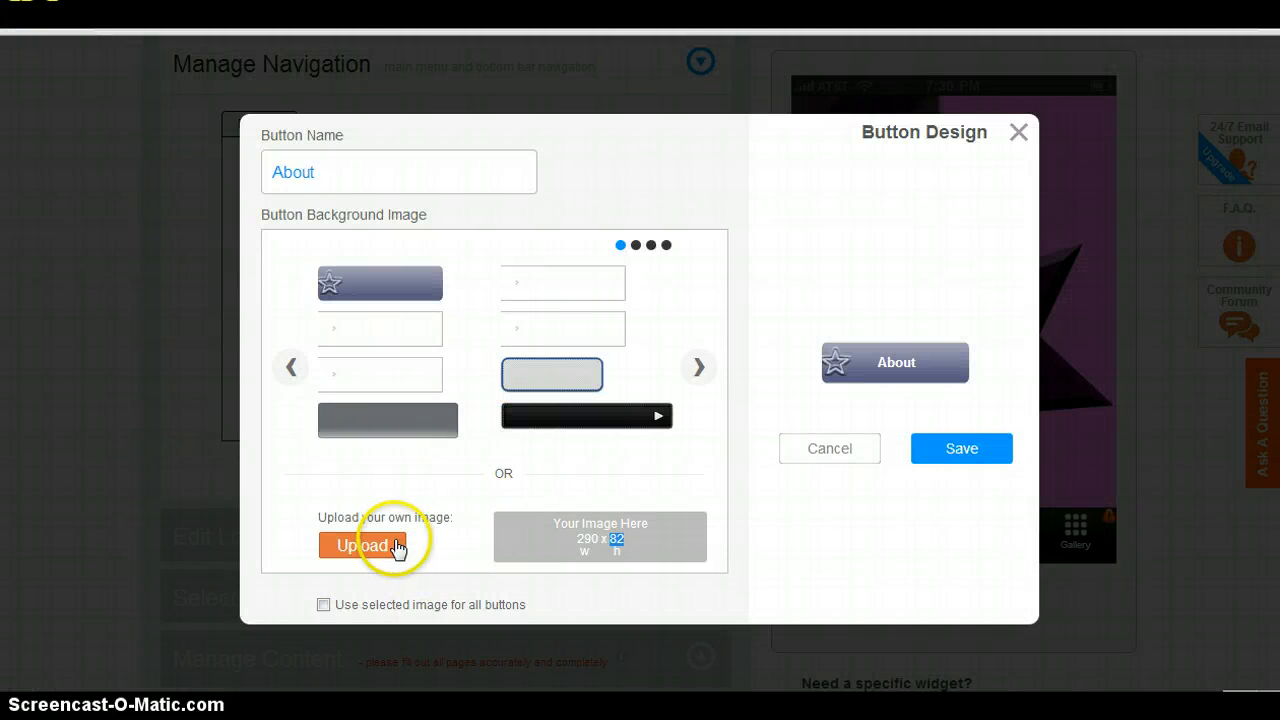
In the app builder's Button Design dialog, upload about.png as the About button's own background image.
{"action": "left_click", "coordinate": [397, 546]}
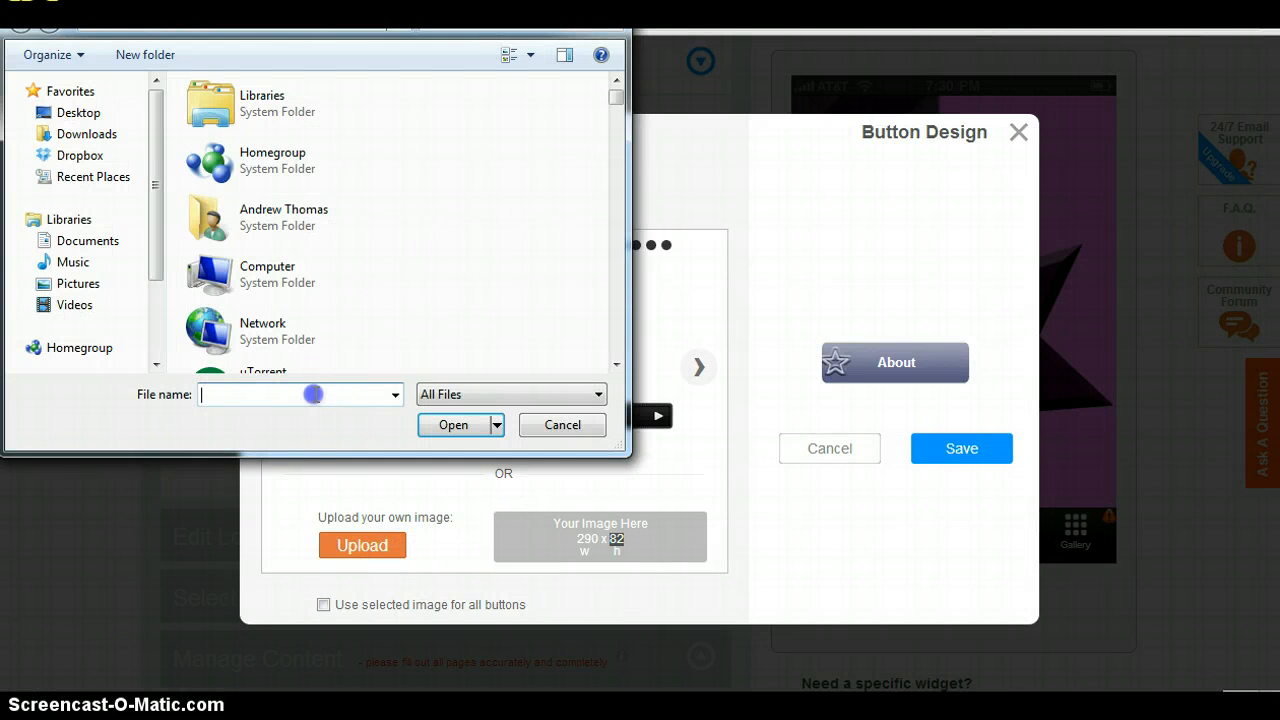
{"action": "type", "text": "about"}
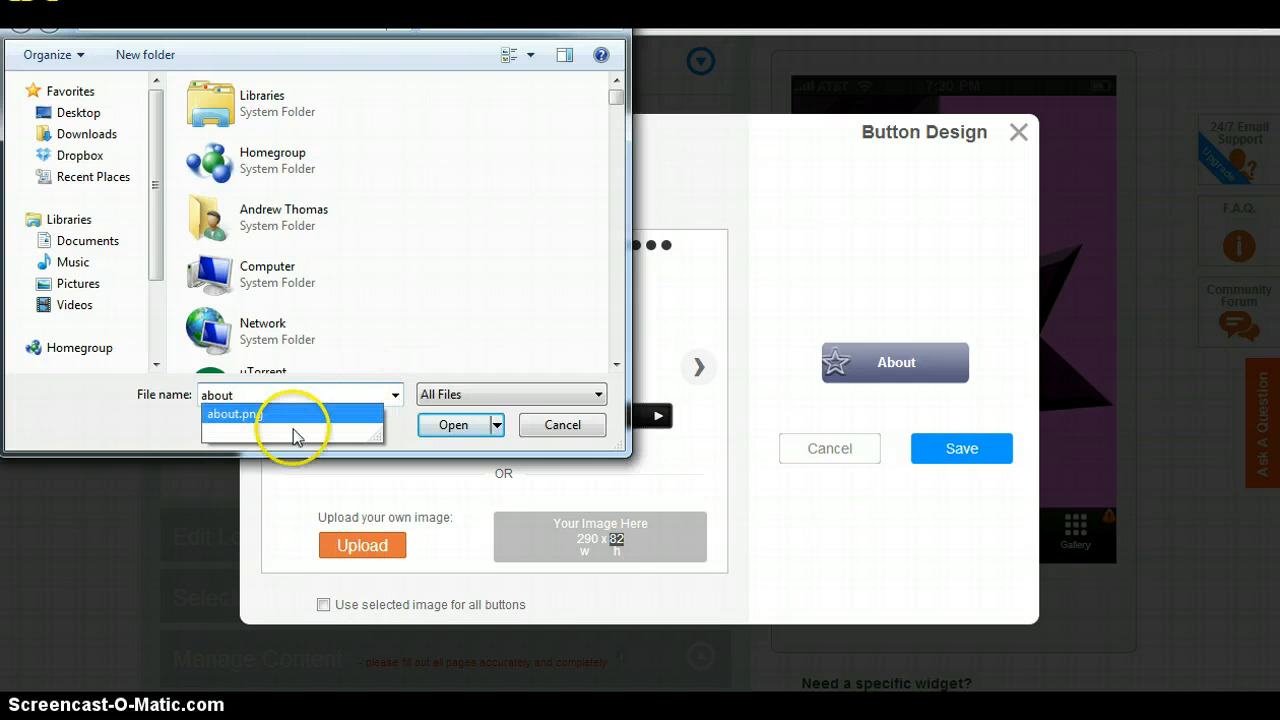
{"action": "left_click", "coordinate": [449, 426]}
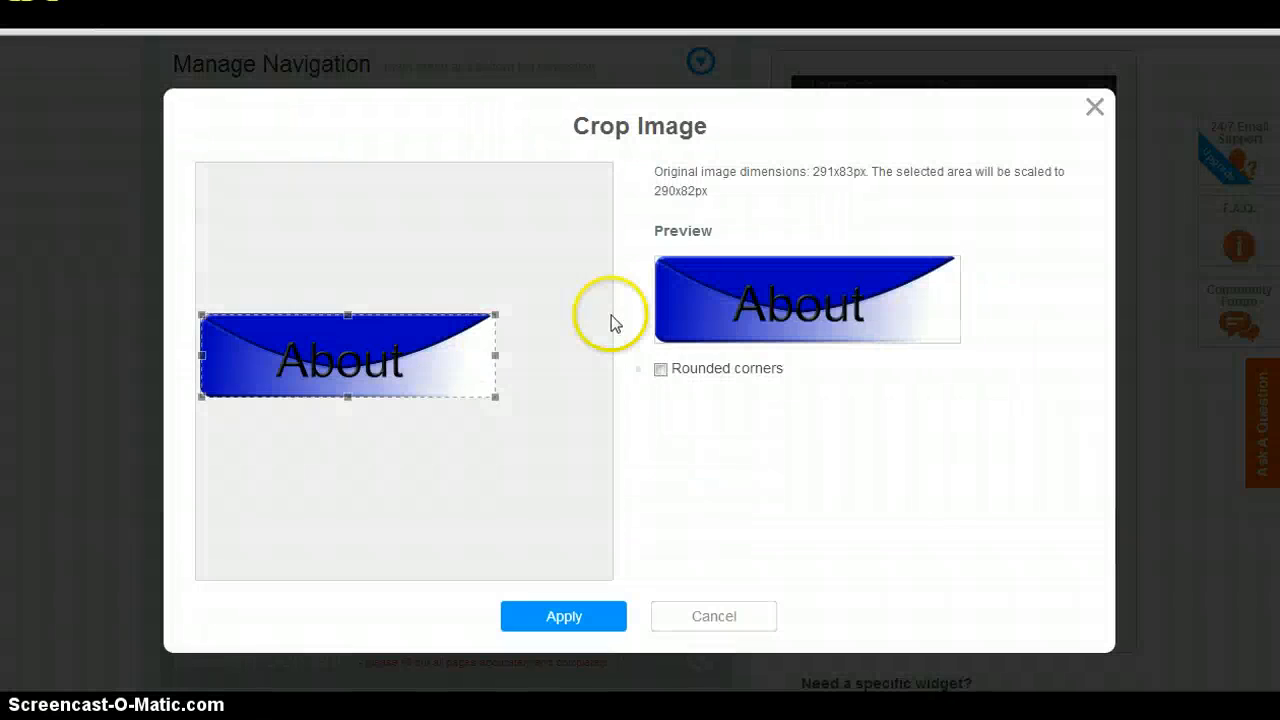
Apply the image crop with rounded corners enabled and save the About button's design.
{"action": "left_click", "coordinate": [660, 370]}
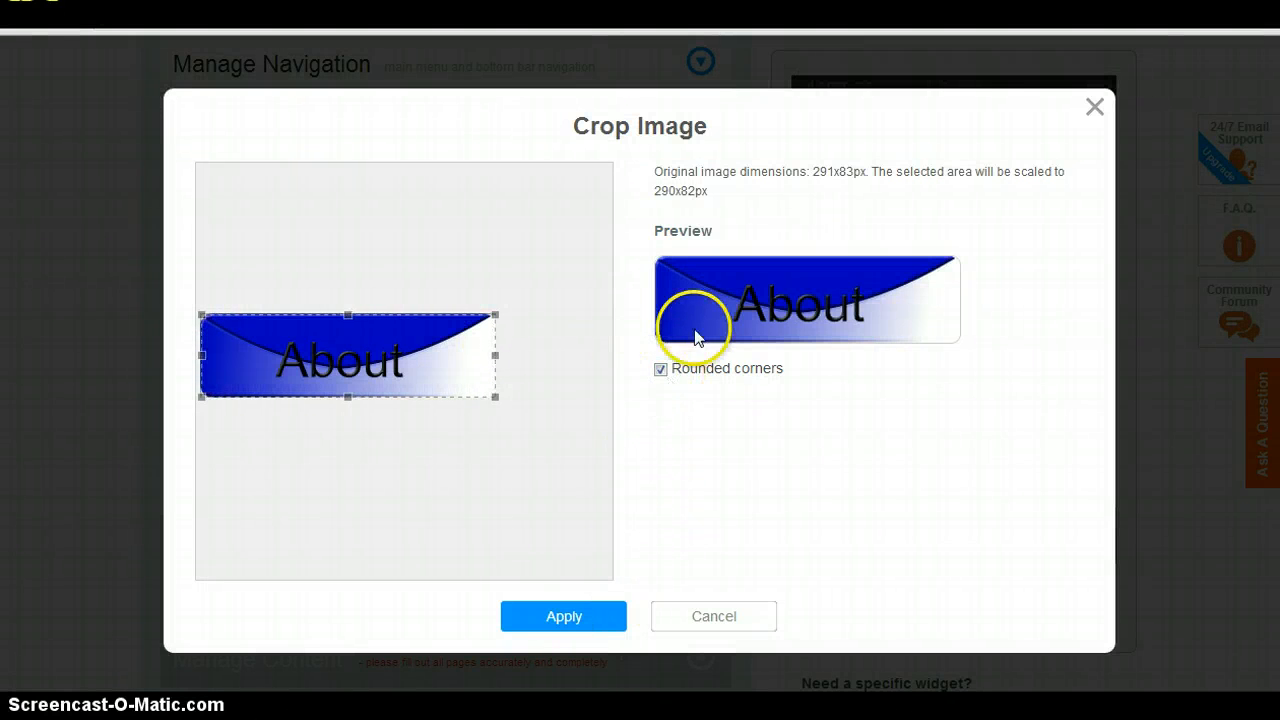
{"action": "left_click", "coordinate": [660, 371]}
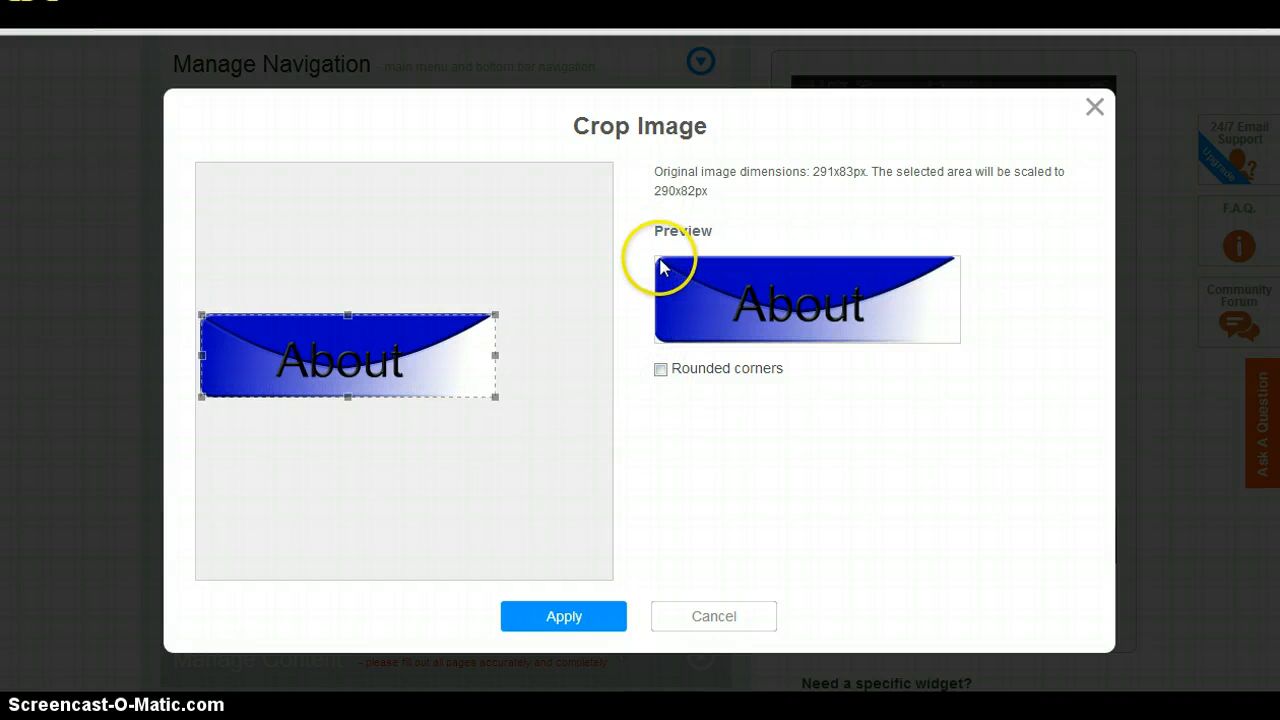
{"action": "left_click", "coordinate": [659, 370]}
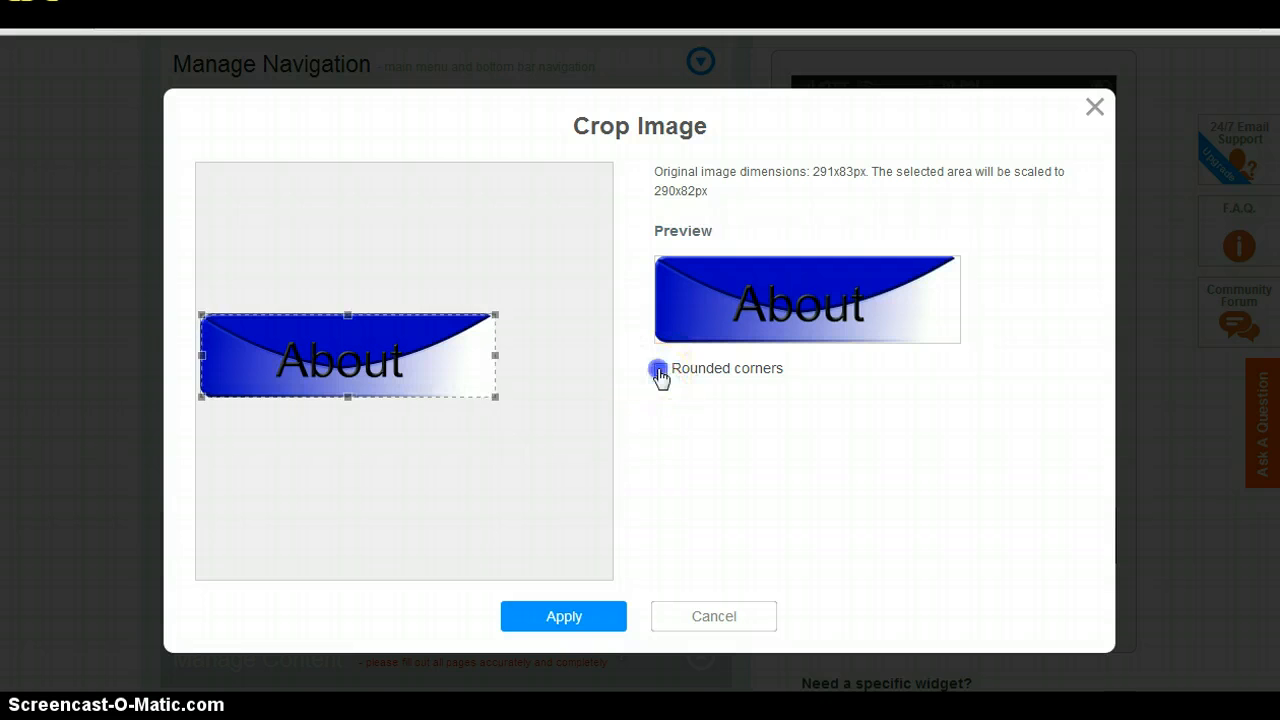
{"action": "left_click", "coordinate": [566, 614]}
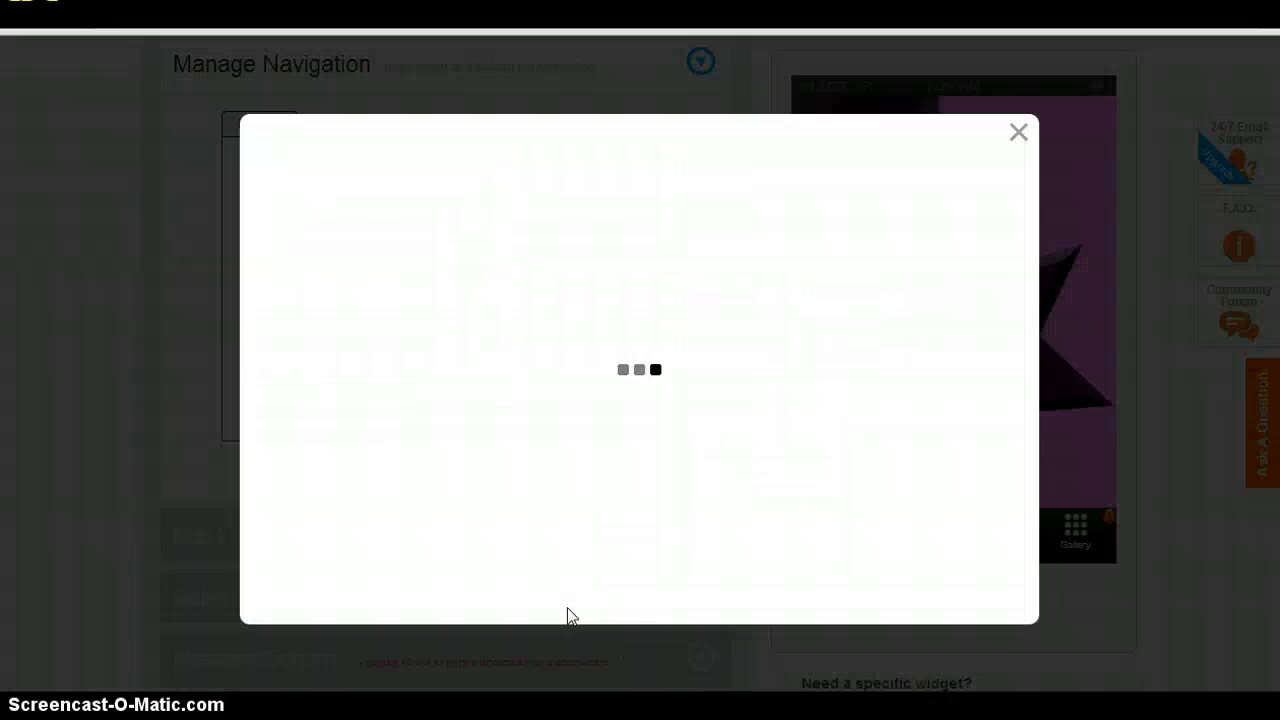
{"action": "left_click", "coordinate": [972, 447]}
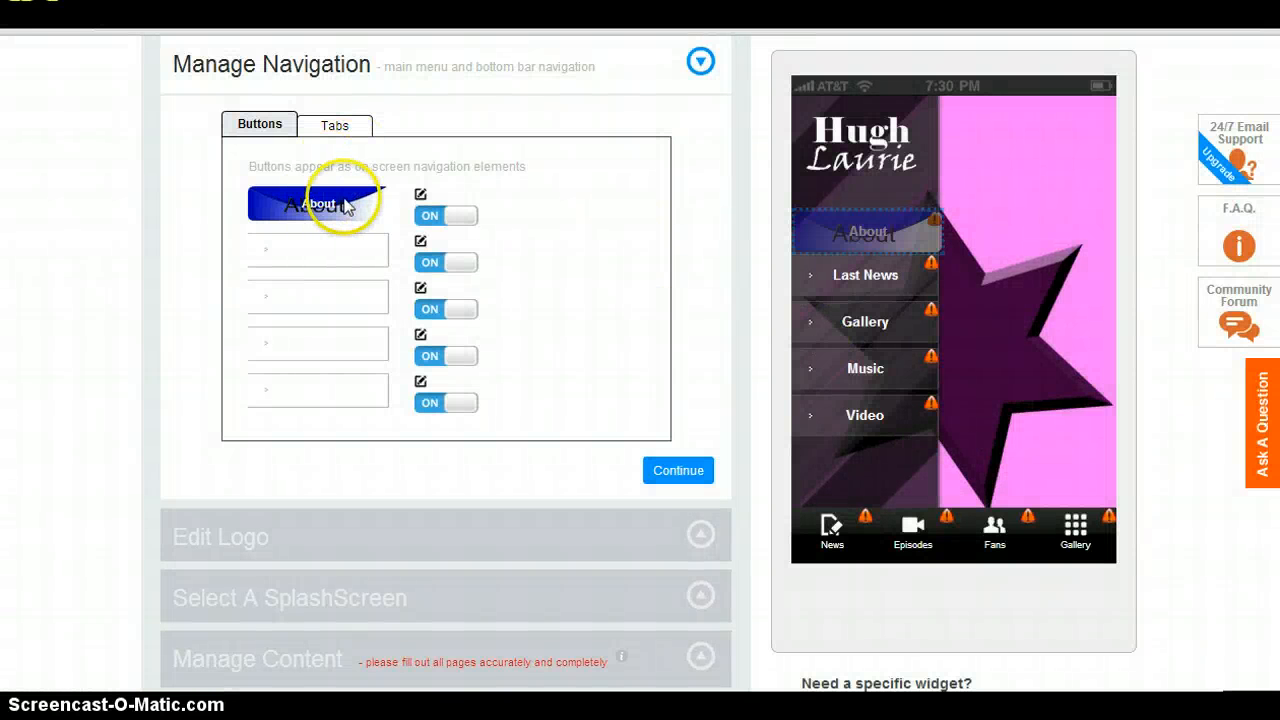
Reopen the About button's design, clear its button name completely and save it.
{"action": "left_click", "coordinate": [424, 200]}
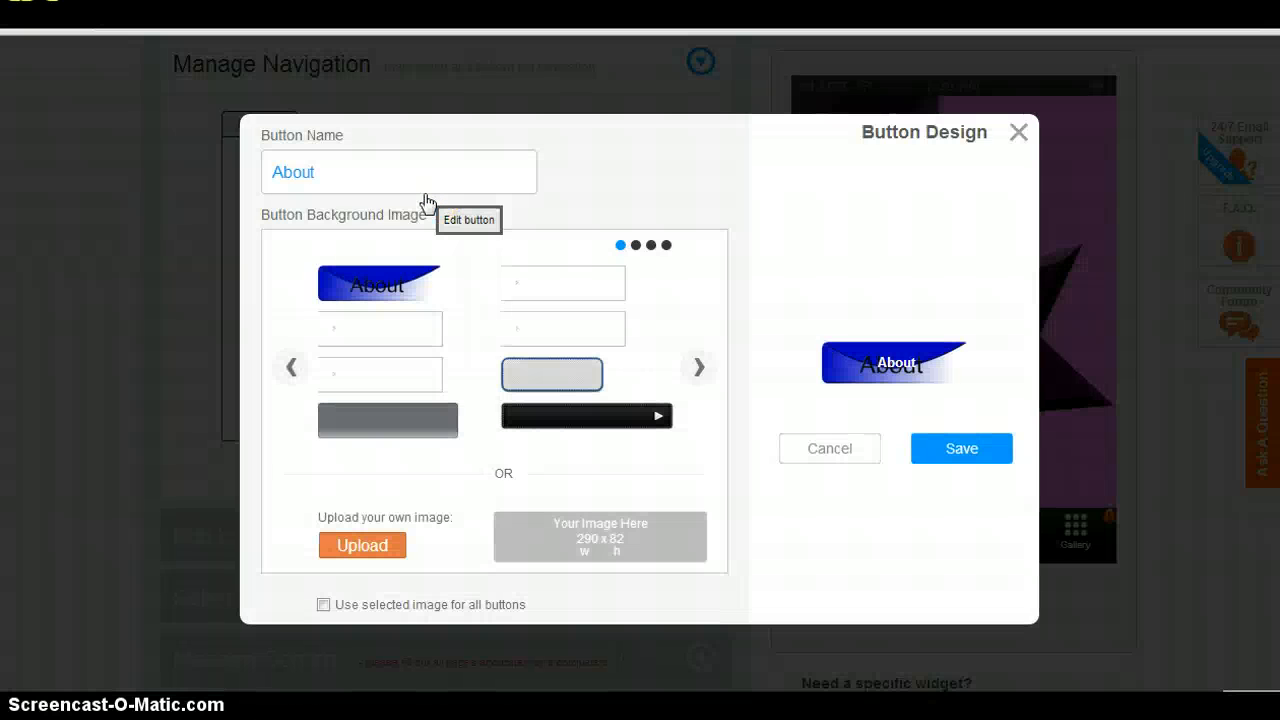
{"action": "left_click", "coordinate": [313, 168]}
{"action": "double_click", "coordinate": [300, 175]}
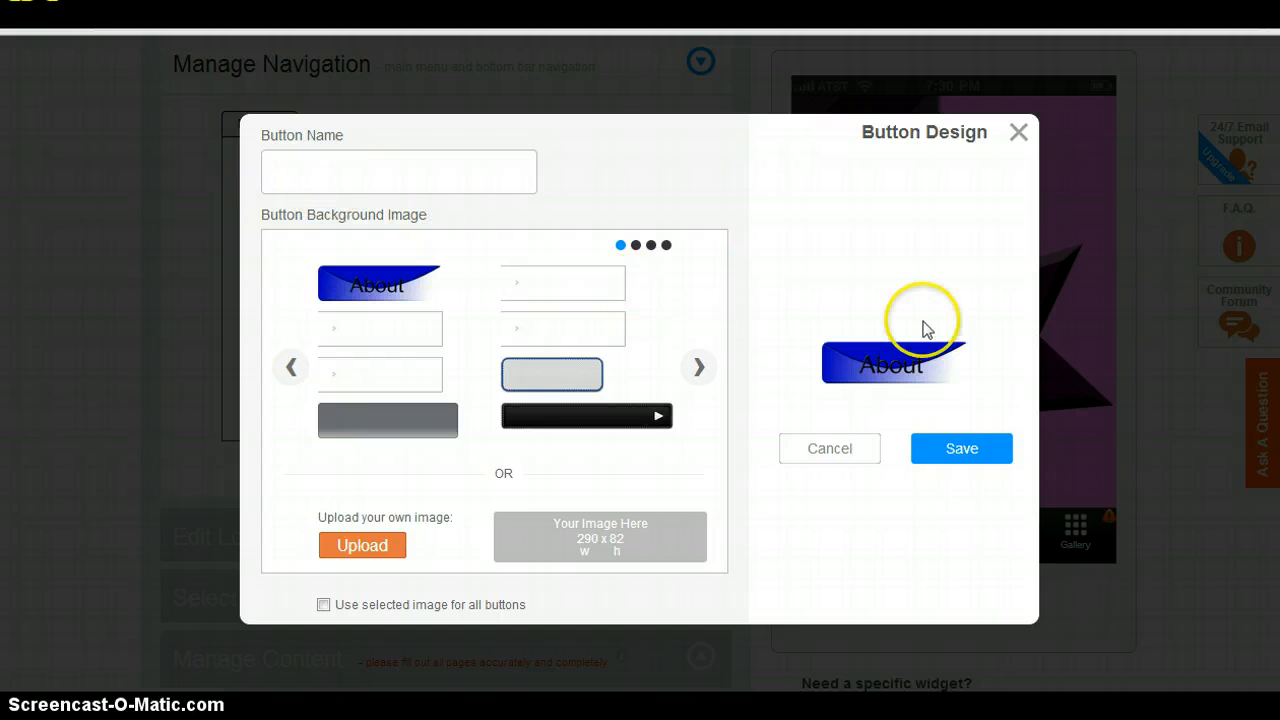
{"action": "left_click", "coordinate": [961, 448]}
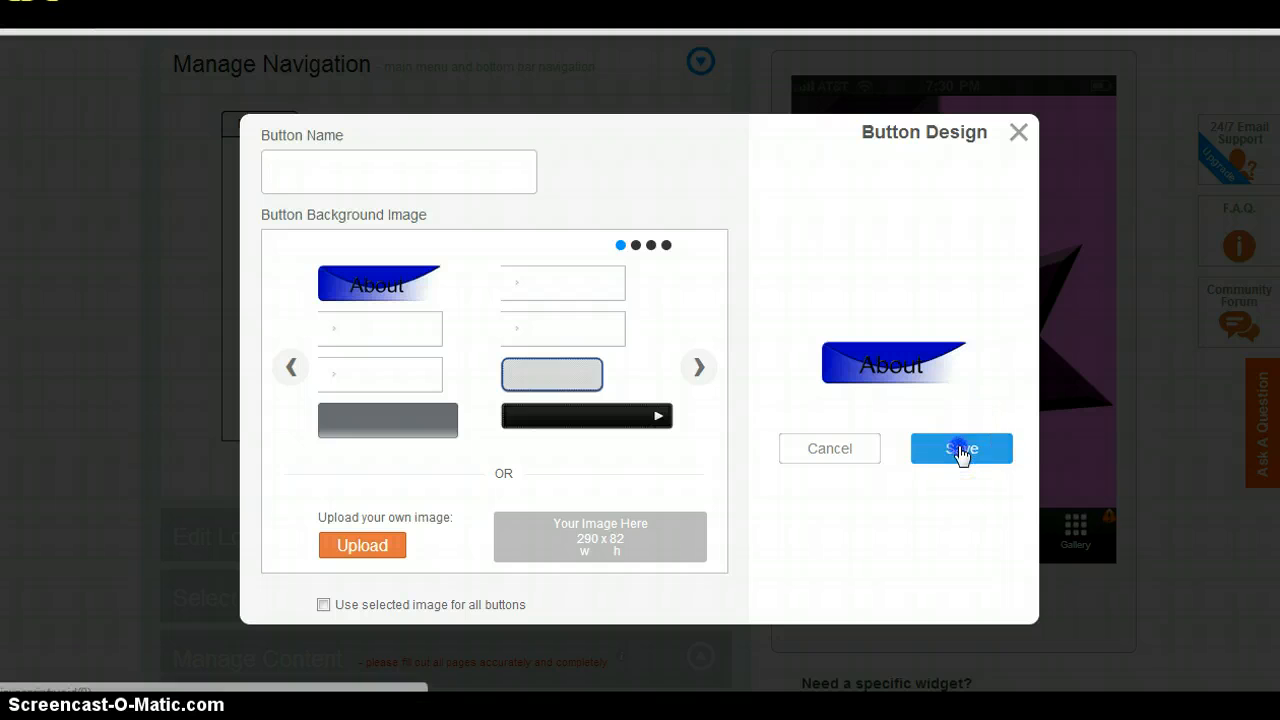